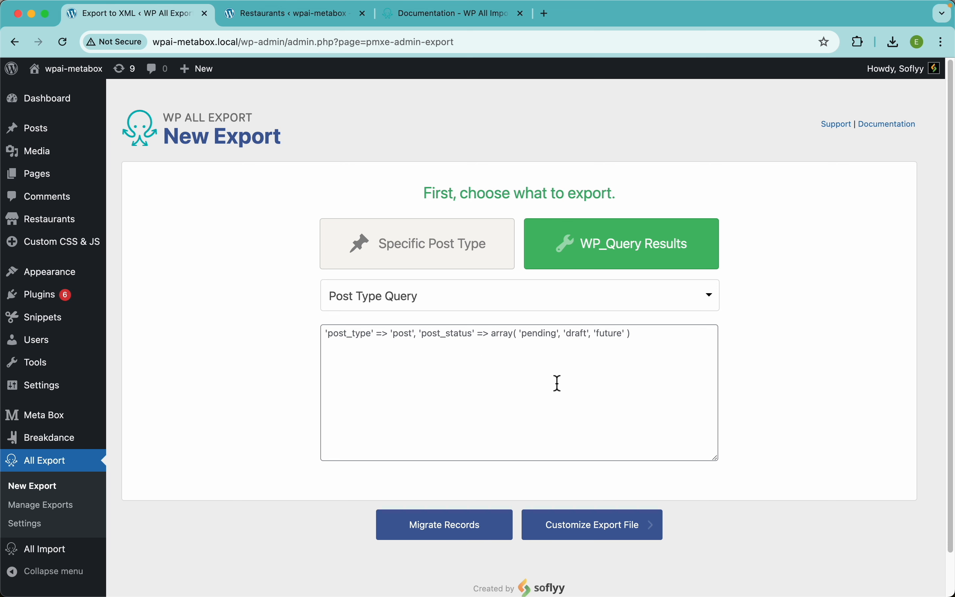
- Set the new export to a specific post type and choose Restaurants
{"action": "left_click", "coordinate": [474, 307]}
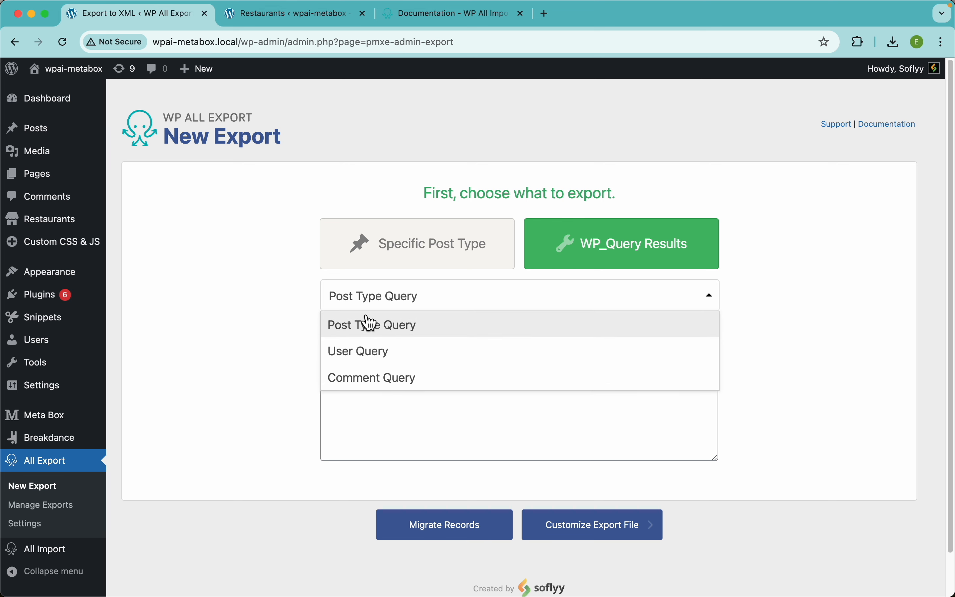
{"action": "left_click", "coordinate": [398, 296]}
{"action": "left_click", "coordinate": [455, 249]}
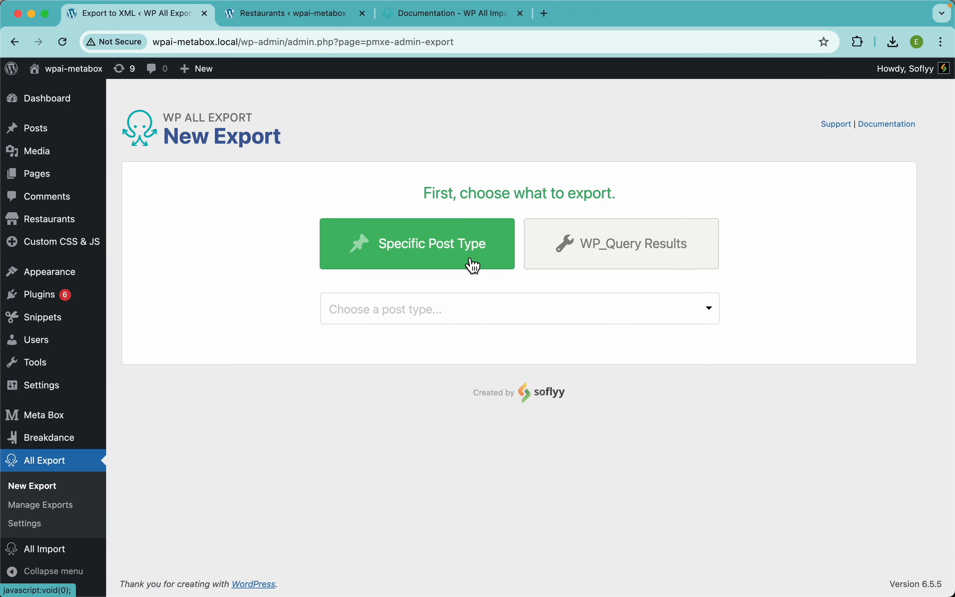
{"action": "left_click", "coordinate": [425, 311]}
{"action": "scroll", "coordinate": [551, 440], "scroll_direction": "down", "scroll_amount": 10}
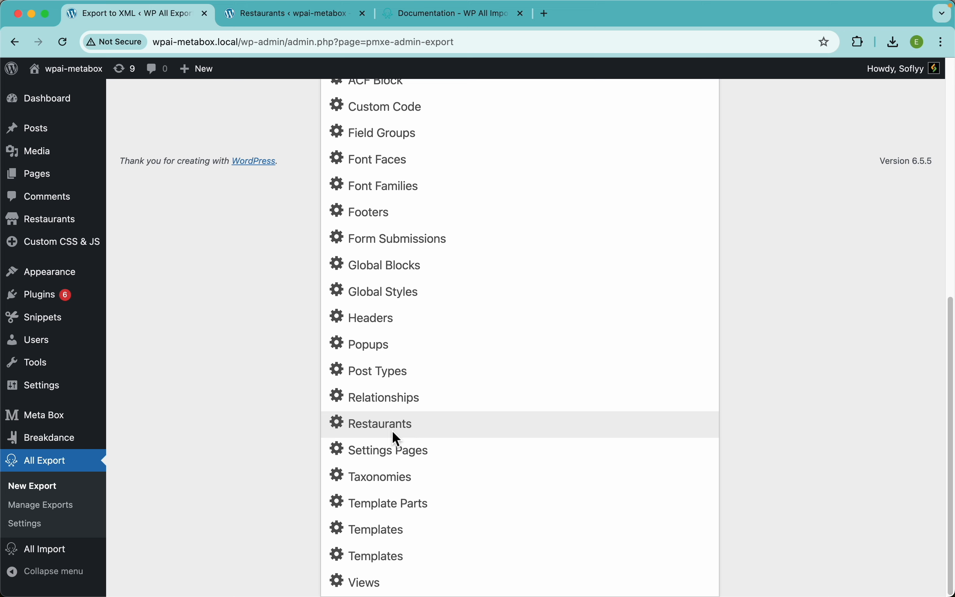
{"action": "left_click", "coordinate": [392, 431]}
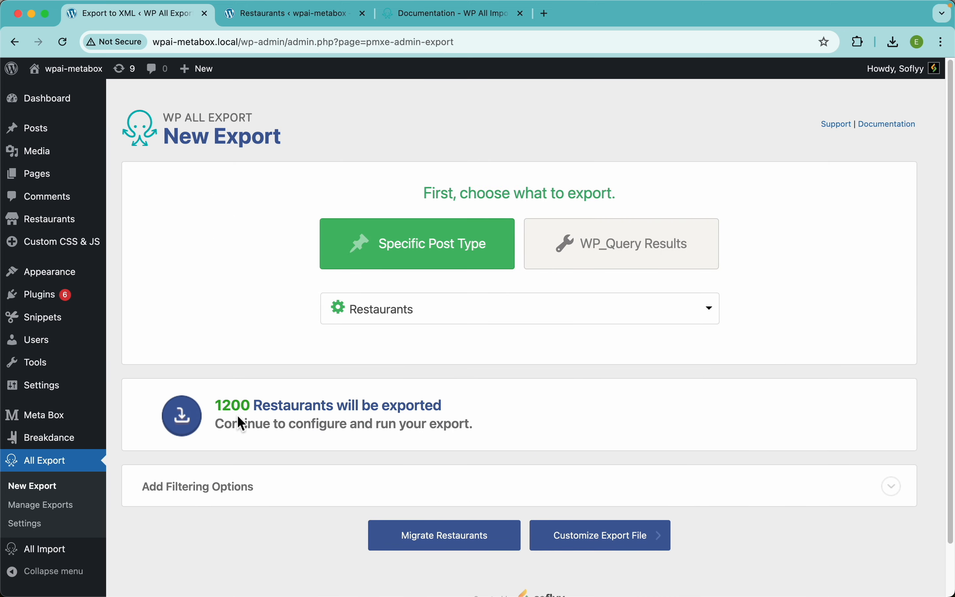
- Check the number of items in the site's Restaurants list, and return to the new export setup
{"action": "left_click", "coordinate": [249, 18]}
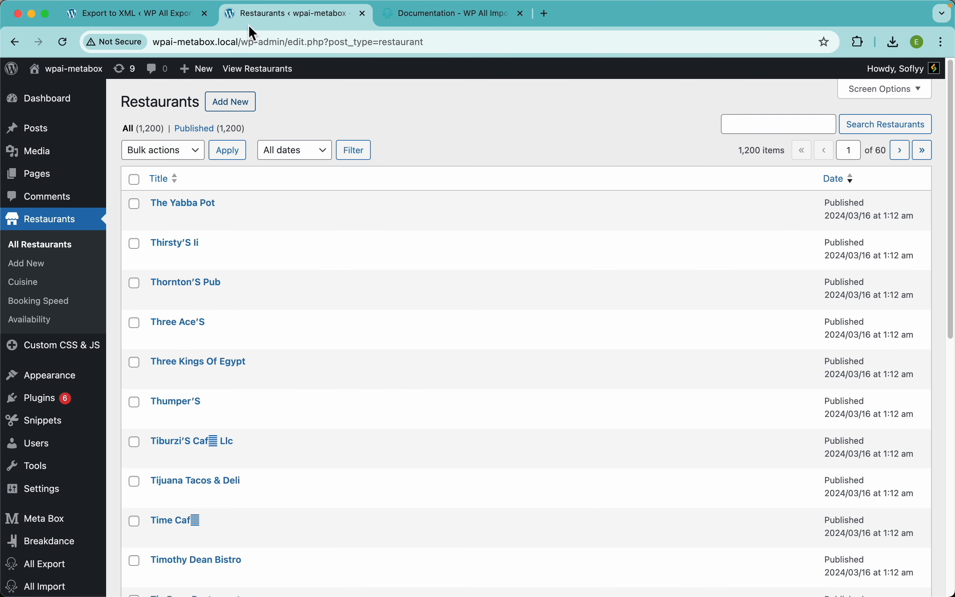
{"action": "left_click", "coordinate": [63, 41]}
{"action": "scroll", "coordinate": [133, 133], "scroll_direction": "up", "scroll_amount": 2}
{"action": "scroll", "coordinate": [133, 133], "scroll_direction": "up", "scroll_amount": 8}
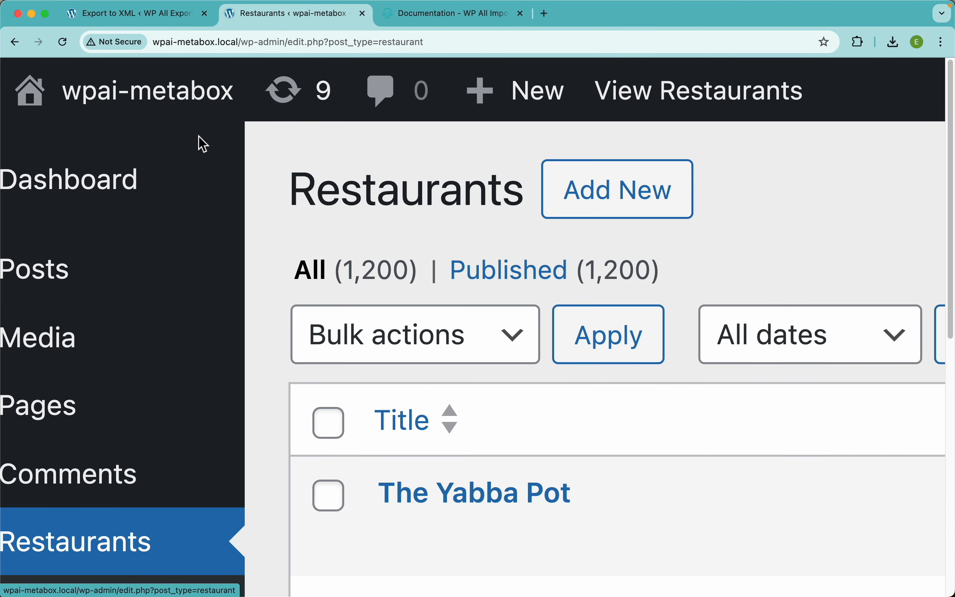
{"action": "scroll", "coordinate": [440, 250], "scroll_direction": "down", "scroll_amount": 10}
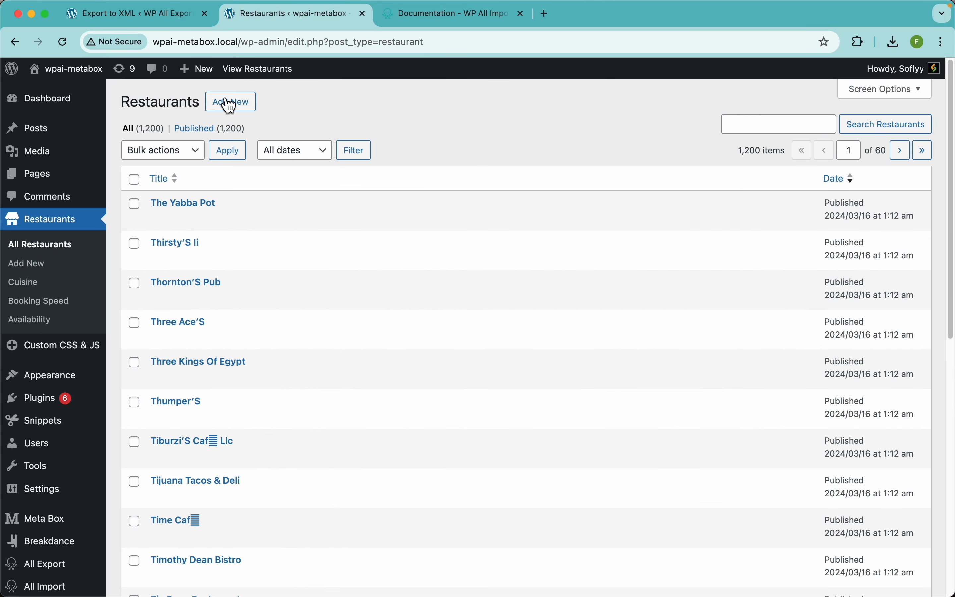
{"action": "left_click", "coordinate": [176, 19]}
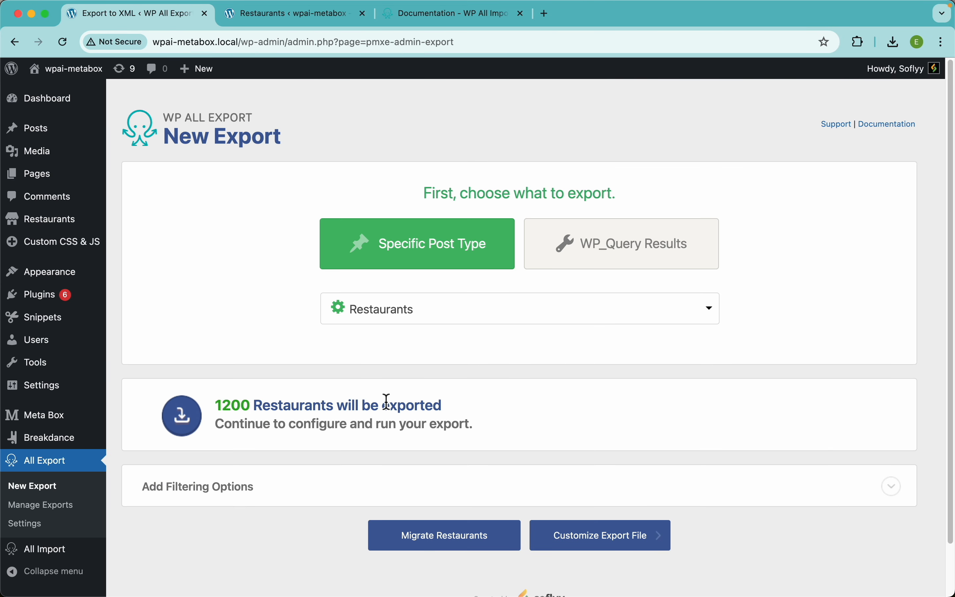
{"action": "scroll", "coordinate": [388, 405], "scroll_direction": "down", "scroll_amount": 3}
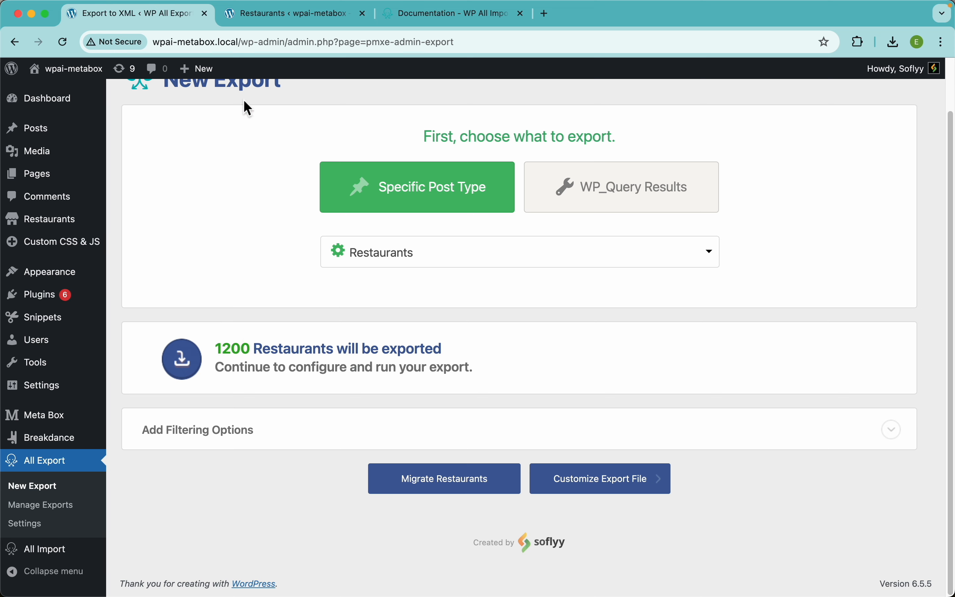
- Open the Thornton'S Pub restaurant and examine the Rating field among its Restaurant's Info details
{"action": "left_click", "coordinate": [277, 14]}
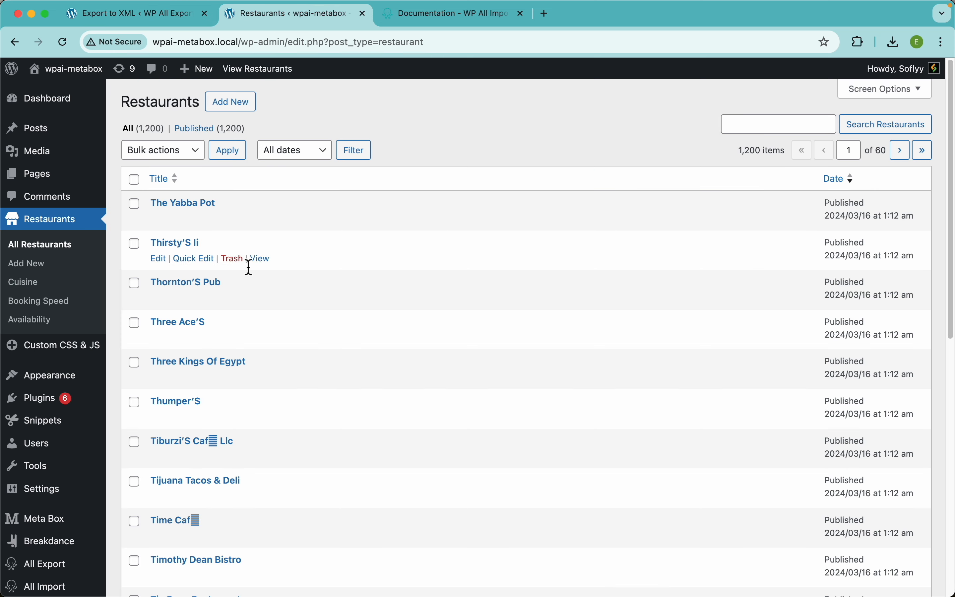
{"action": "left_click", "coordinate": [205, 290]}
{"action": "scroll", "coordinate": [351, 356], "scroll_direction": "down", "scroll_amount": 3}
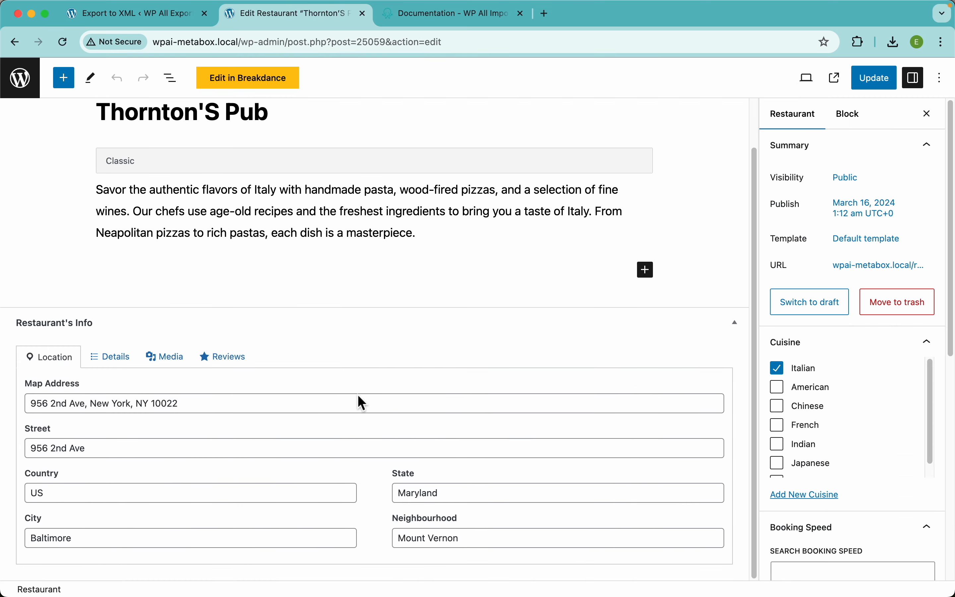
{"action": "left_click", "coordinate": [112, 359]}
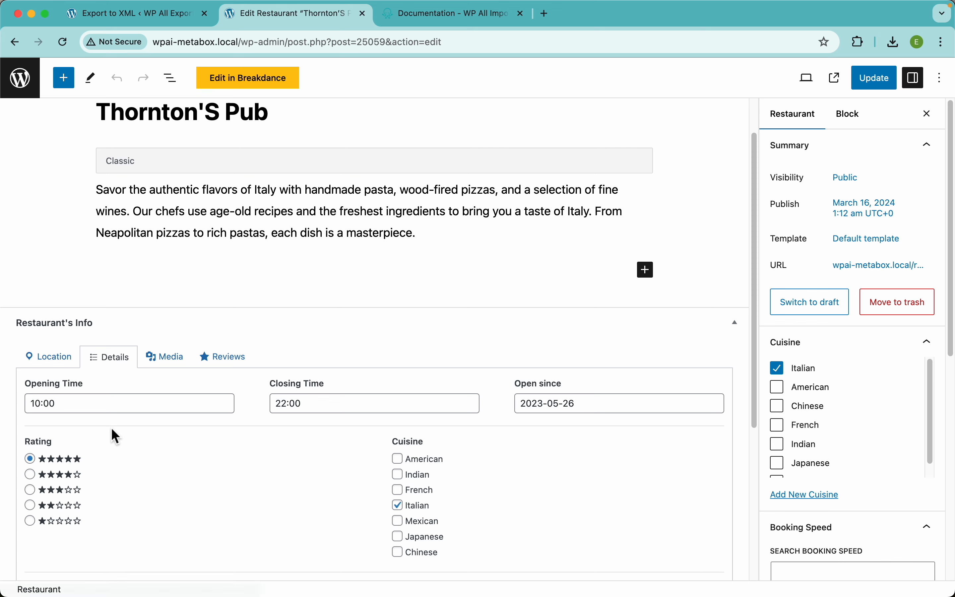
{"action": "scroll", "coordinate": [81, 435], "scroll_direction": "down", "scroll_amount": 2}
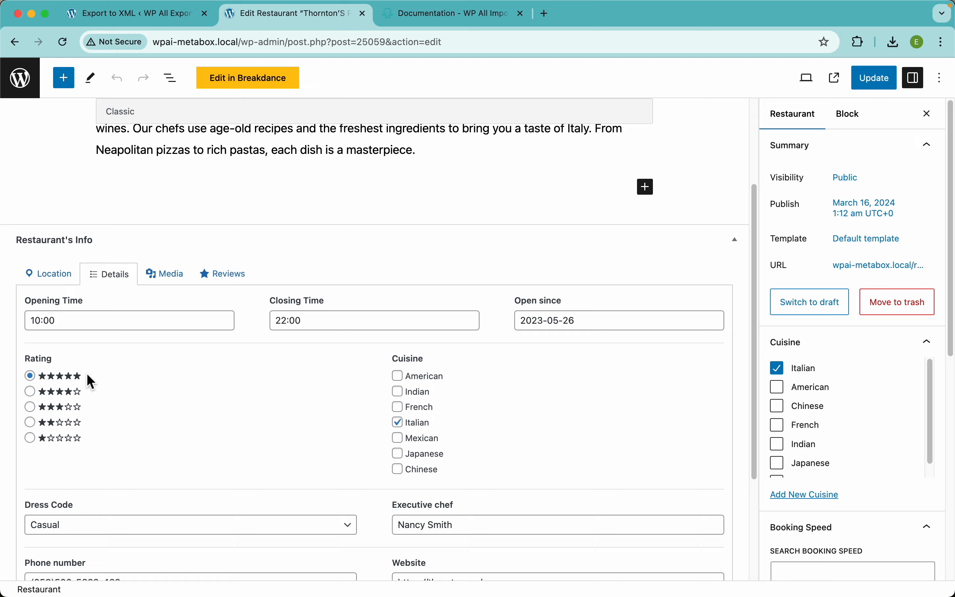
{"action": "scroll", "coordinate": [36, 374], "scroll_direction": "up", "scroll_amount": 5}
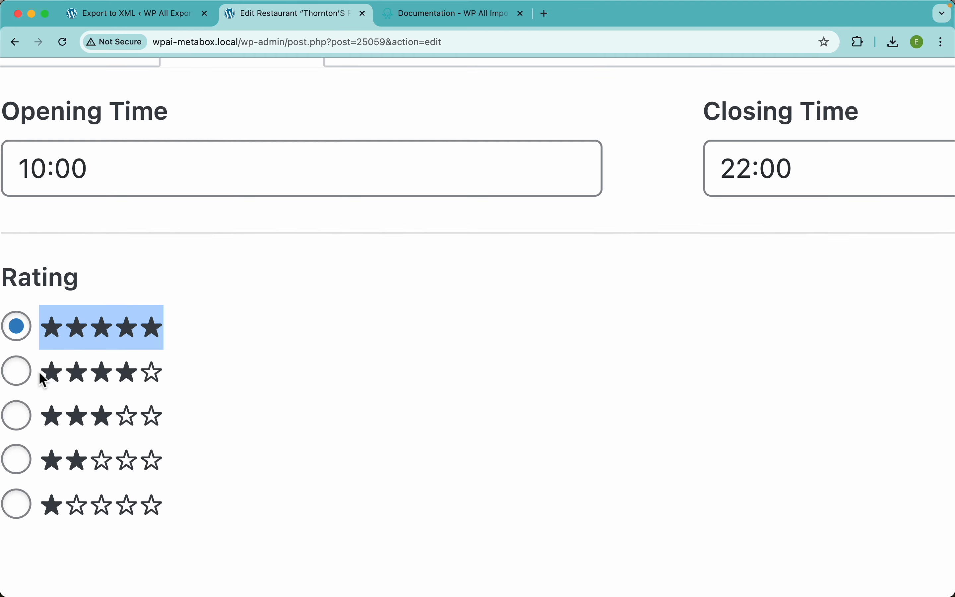
{"action": "left_click", "coordinate": [217, 327]}
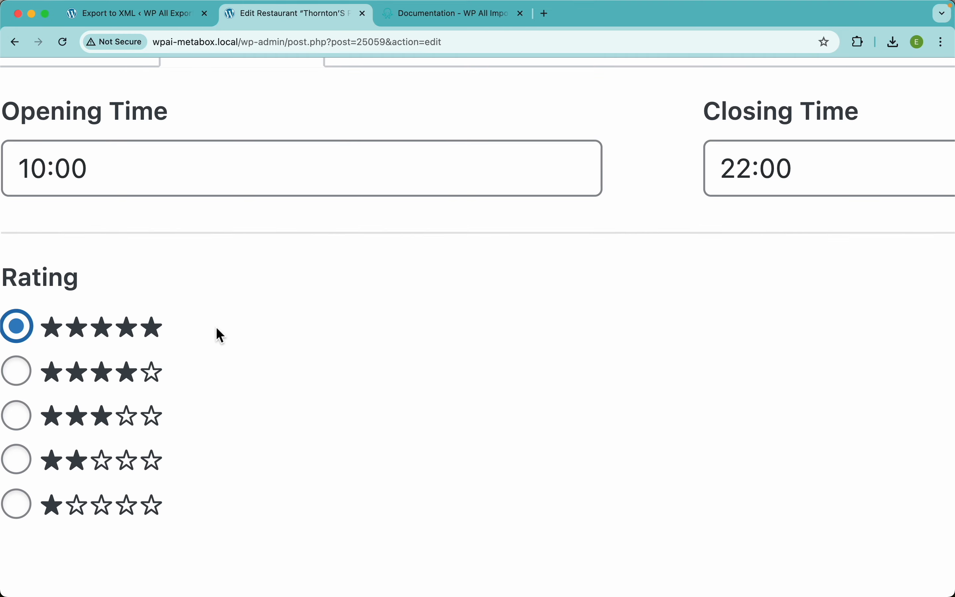
{"action": "scroll", "coordinate": [216, 327], "scroll_direction": "down", "scroll_amount": 5}
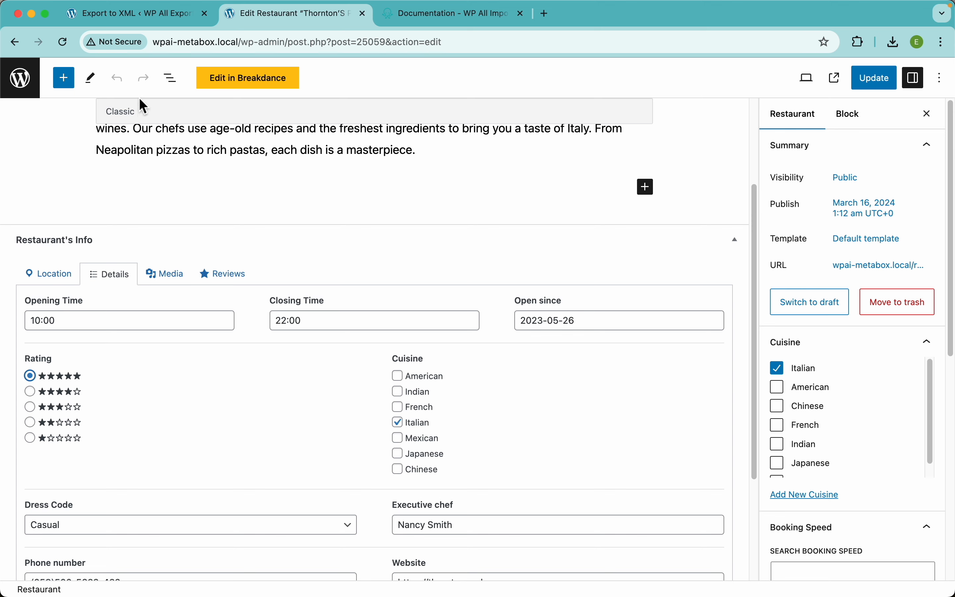
- Return to the export setup, expand the filtering options and choose Rating as the filter element
{"action": "left_click", "coordinate": [168, 20]}
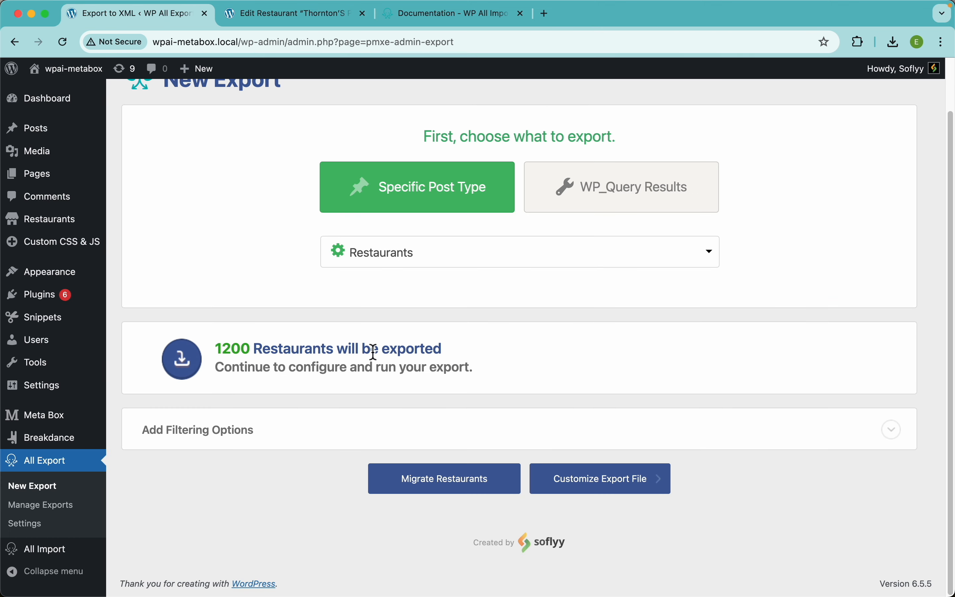
{"action": "left_click", "coordinate": [275, 440]}
{"action": "scroll", "coordinate": [289, 414], "scroll_direction": "down", "scroll_amount": 3}
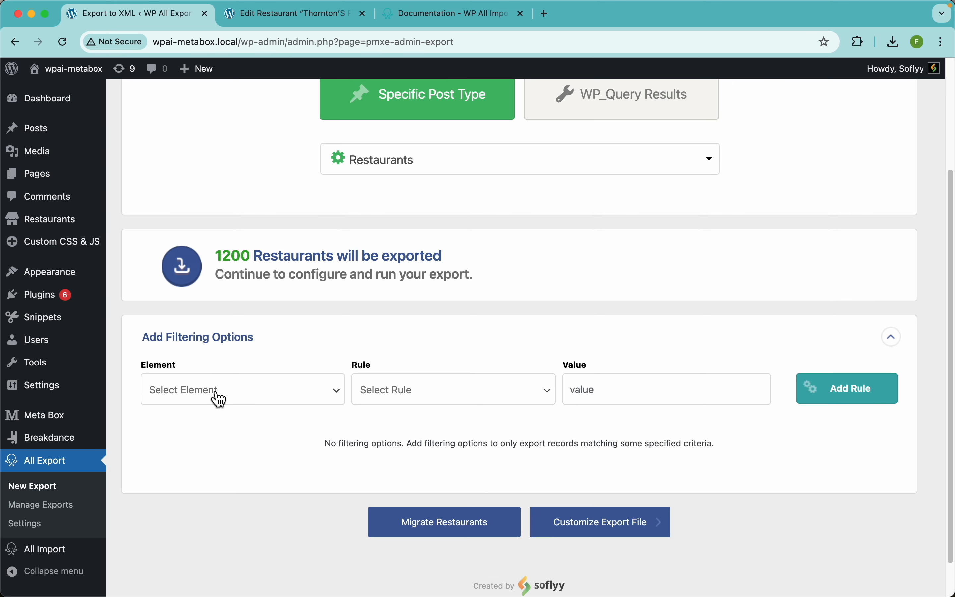
{"action": "left_click", "coordinate": [215, 391]}
{"action": "scroll", "coordinate": [277, 347], "scroll_direction": "down", "scroll_amount": 2}
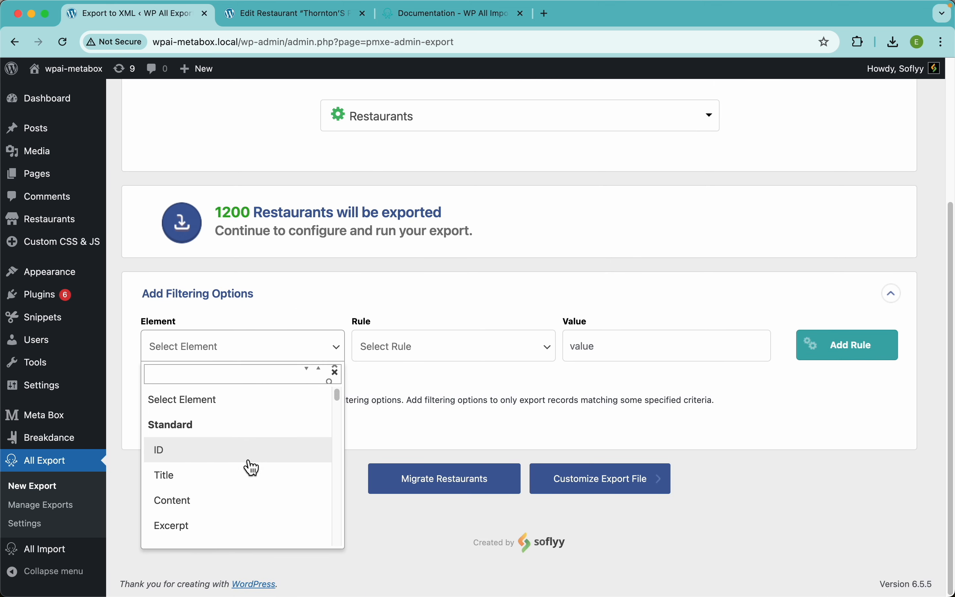
{"action": "scroll", "coordinate": [251, 466], "scroll_direction": "down", "scroll_amount": 5}
{"action": "scroll", "coordinate": [253, 468], "scroll_direction": "down", "scroll_amount": 6}
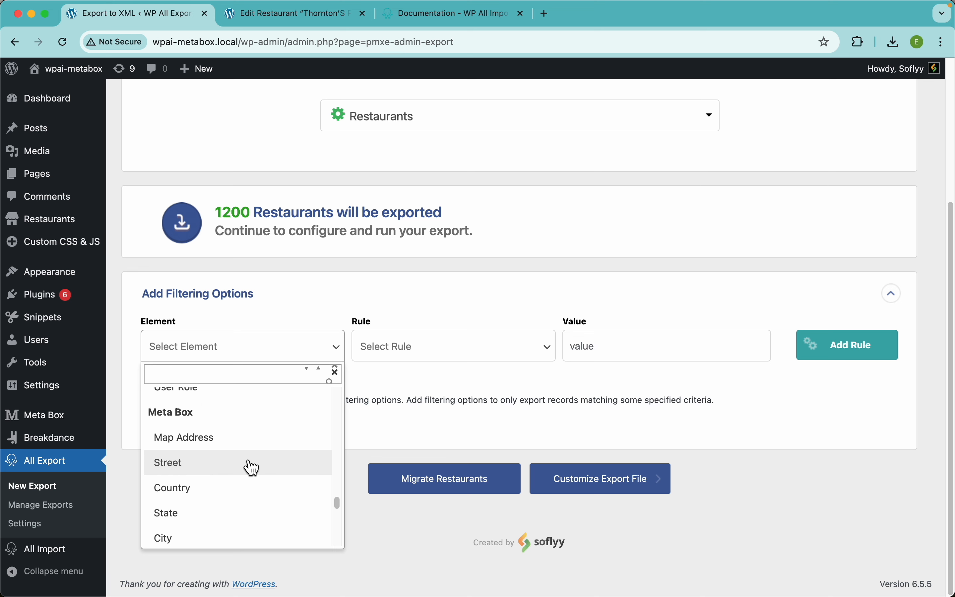
{"action": "scroll", "coordinate": [253, 468], "scroll_direction": "down", "scroll_amount": 5}
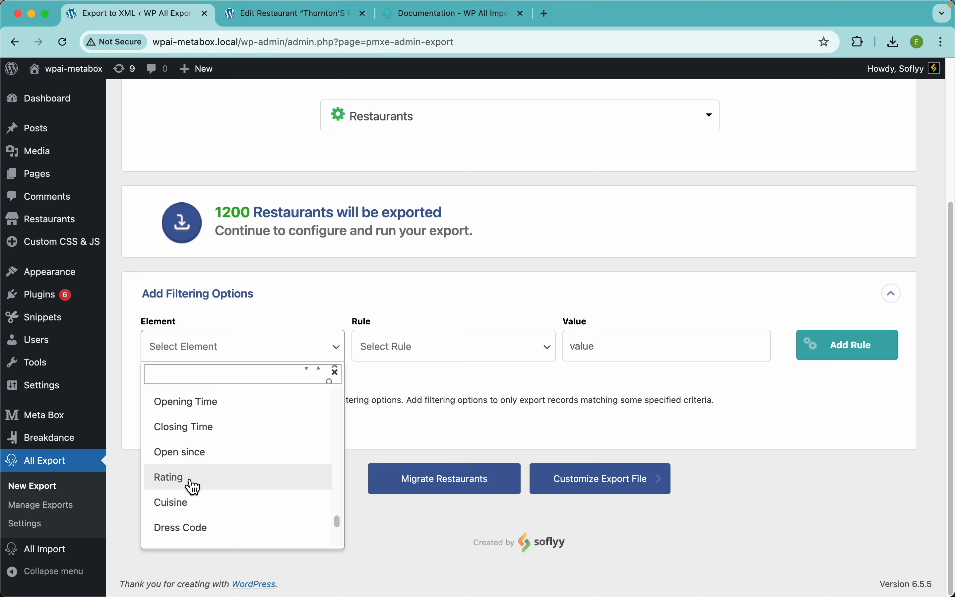
{"action": "scroll", "coordinate": [276, 435], "scroll_direction": "up", "scroll_amount": 12}
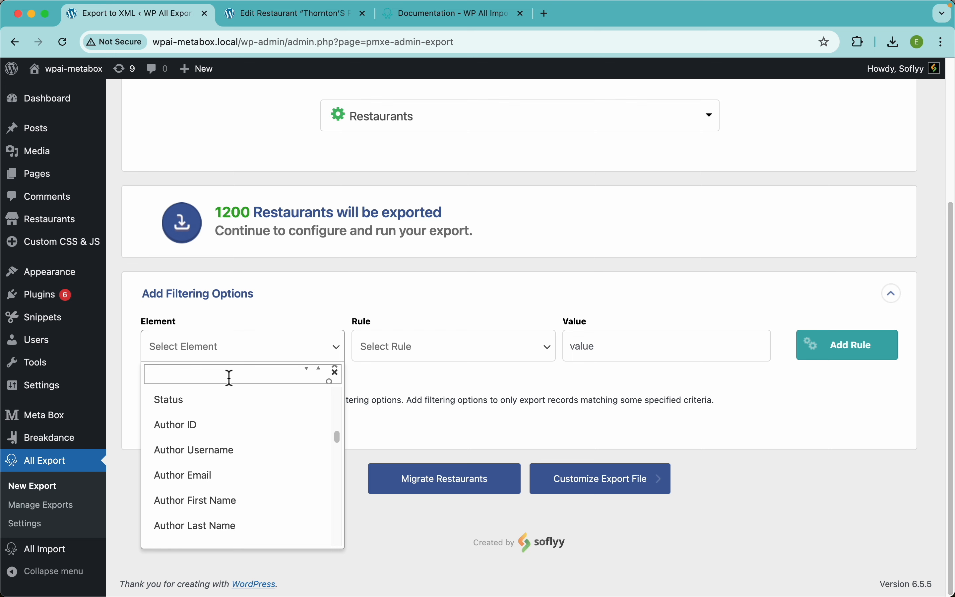
{"action": "type", "text": "rat"}
{"action": "left_click", "coordinate": [178, 434]}
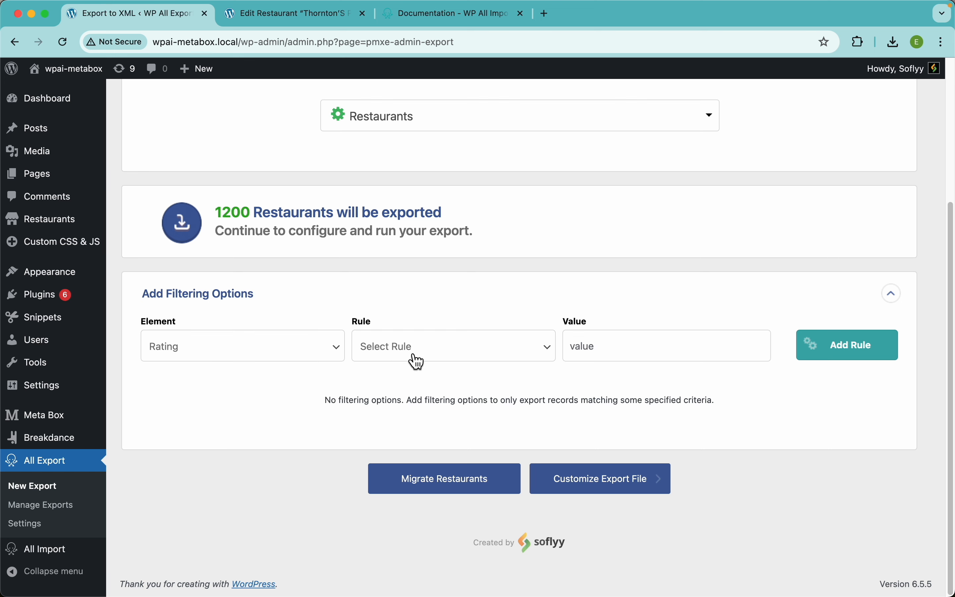
- Add the Rating filter rule with the condition "equal to or greater than" and the value 4
{"action": "left_click", "coordinate": [441, 344]}
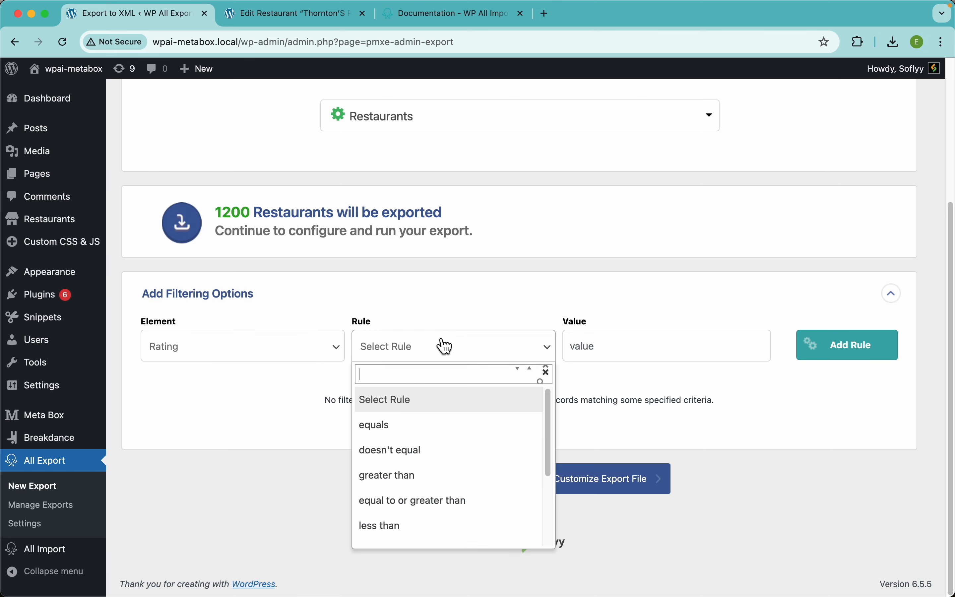
{"action": "left_click", "coordinate": [446, 510]}
{"action": "left_click", "coordinate": [599, 346]}
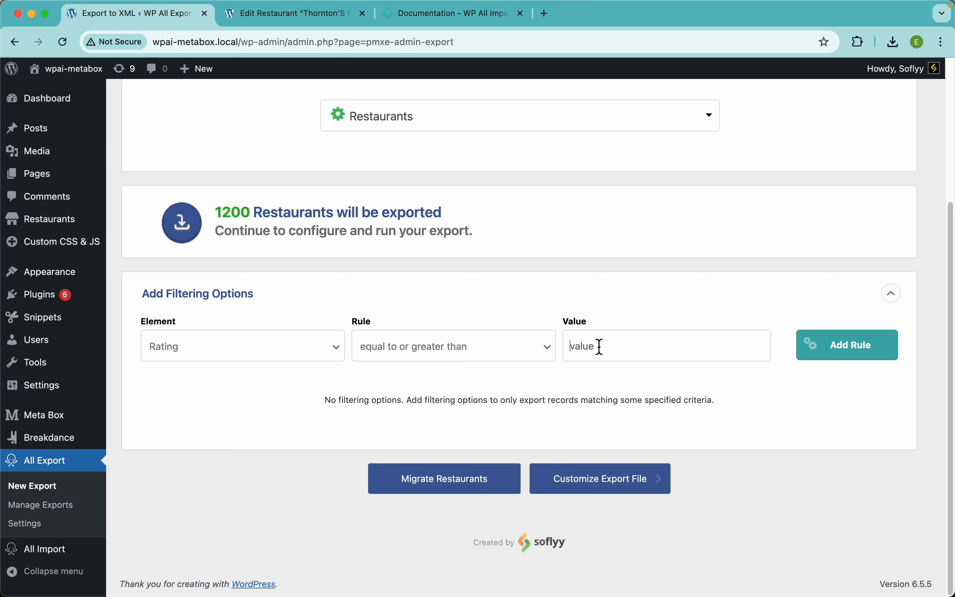
{"action": "type", "text": "4"}
{"action": "left_click", "coordinate": [854, 359]}
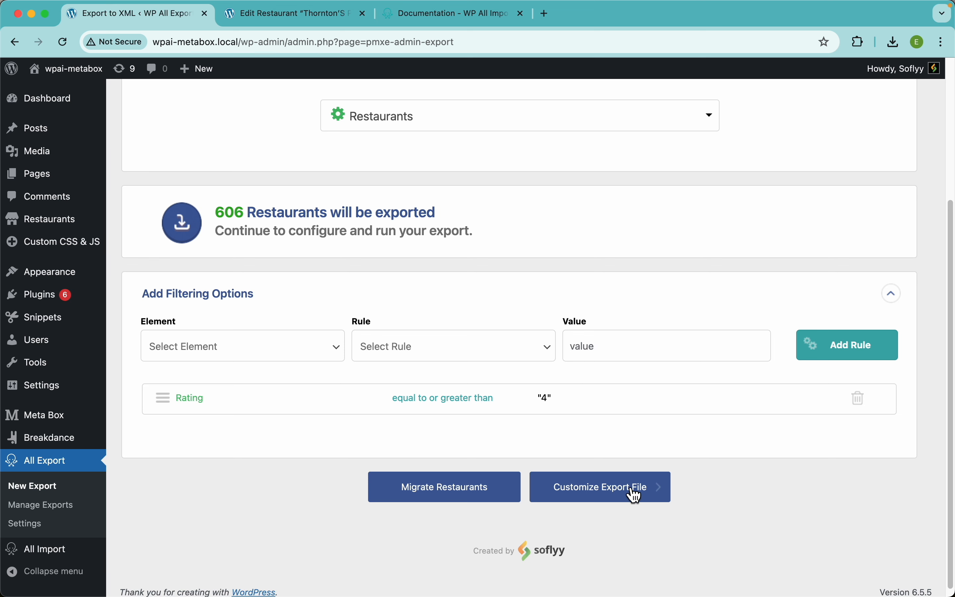
- Proceed to customizing the export file and preview its ID, Title and Content columns
{"action": "left_click", "coordinate": [602, 488]}
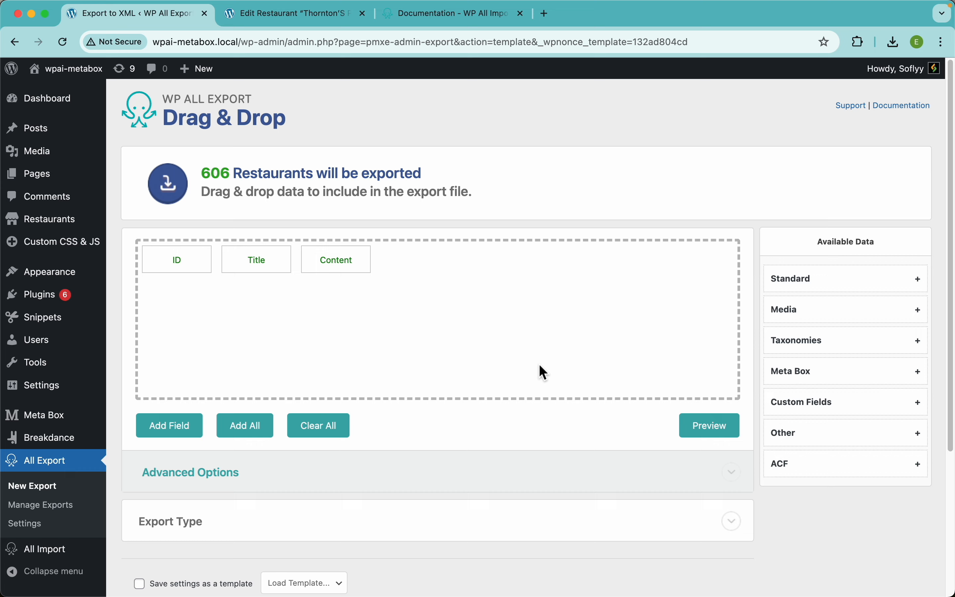
{"action": "left_click", "coordinate": [706, 431]}
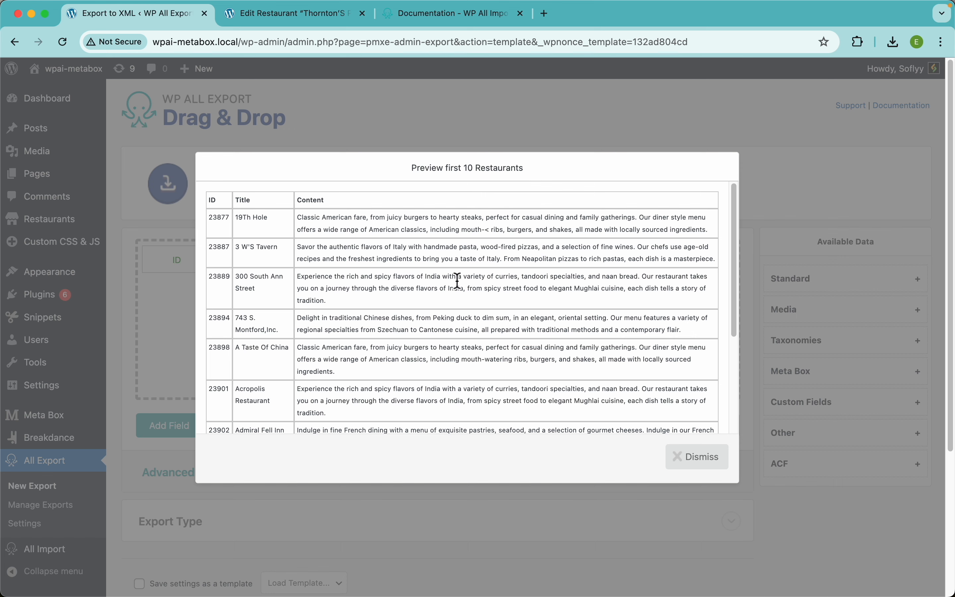
{"action": "left_click", "coordinate": [158, 383]}
- Change the export type from Spreadsheet to Feed with the Simple XML Feed format, and preview the XML records
{"action": "scroll", "coordinate": [332, 445], "scroll_direction": "down", "scroll_amount": 2}
{"action": "left_click", "coordinate": [212, 435]}
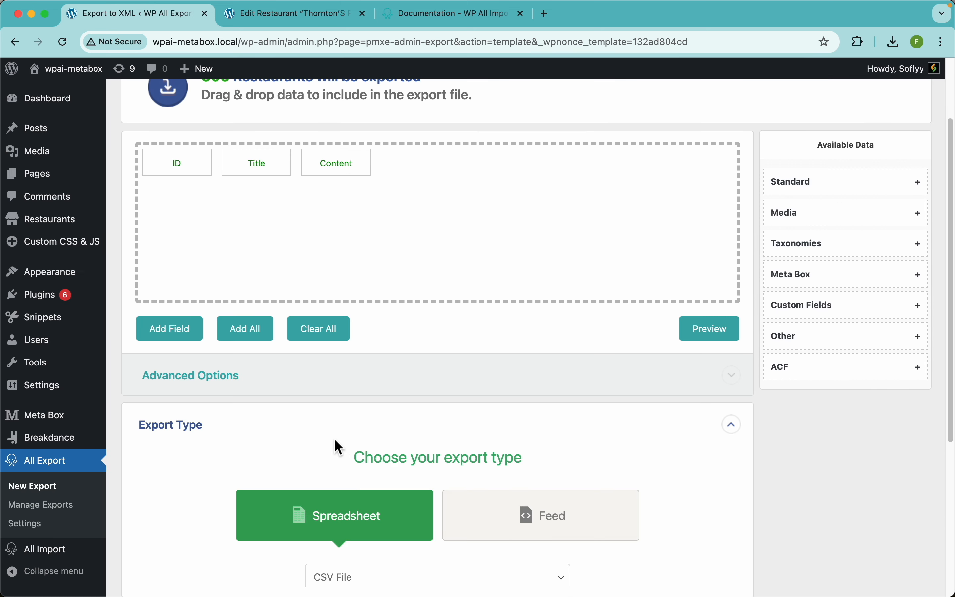
{"action": "scroll", "coordinate": [338, 440], "scroll_direction": "down", "scroll_amount": 3}
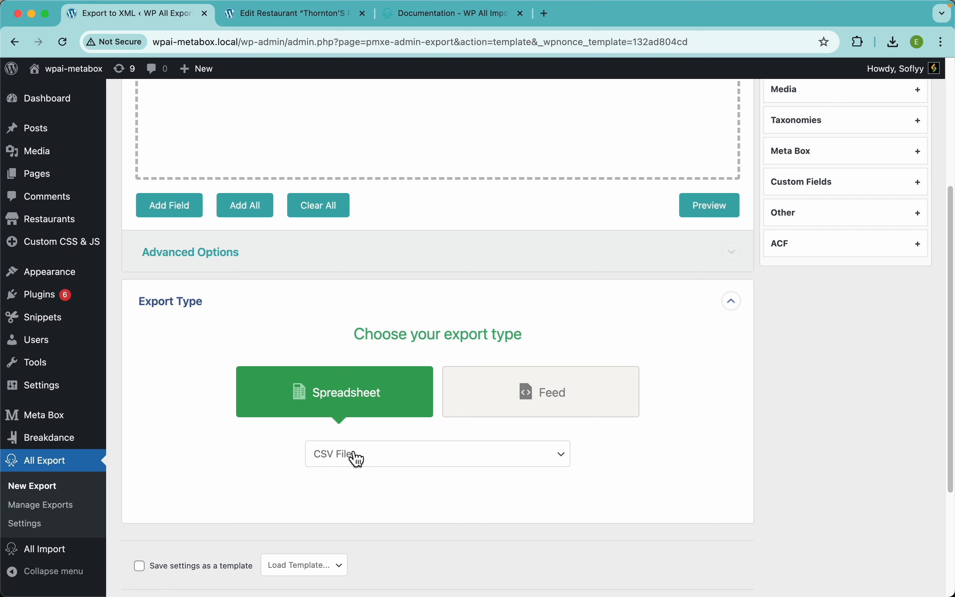
{"action": "left_click", "coordinate": [358, 459]}
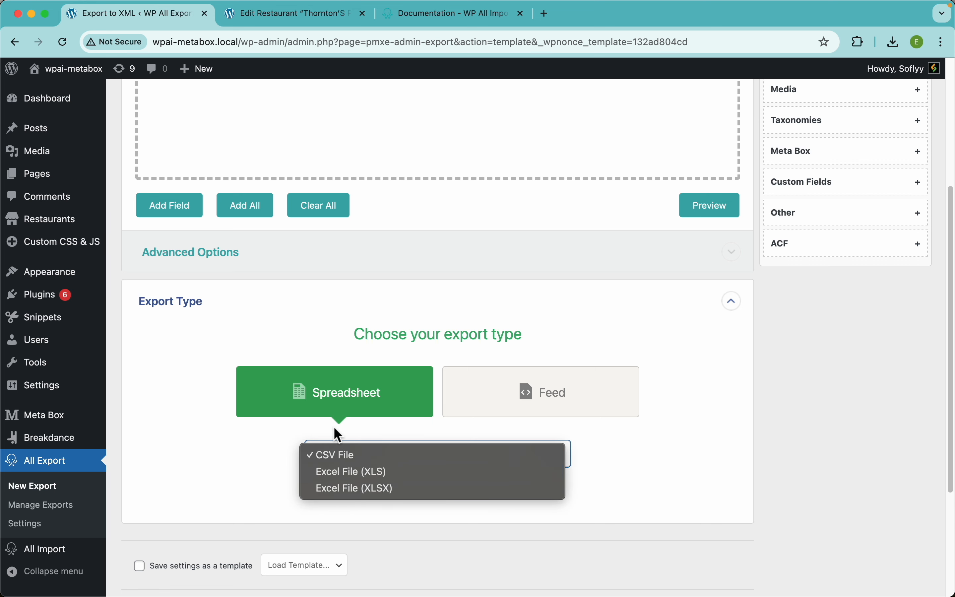
{"action": "left_click", "coordinate": [342, 392]}
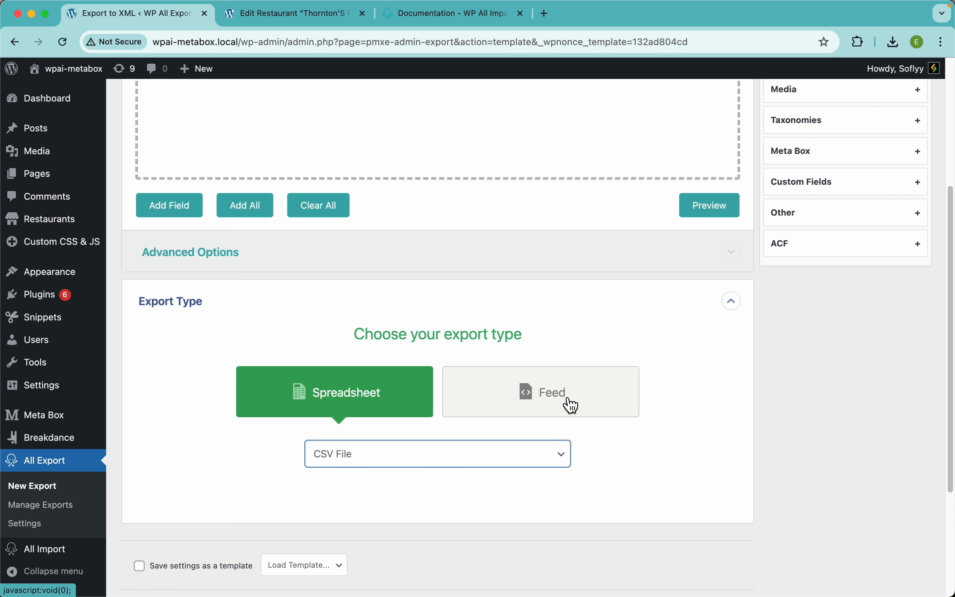
{"action": "left_click", "coordinate": [578, 404]}
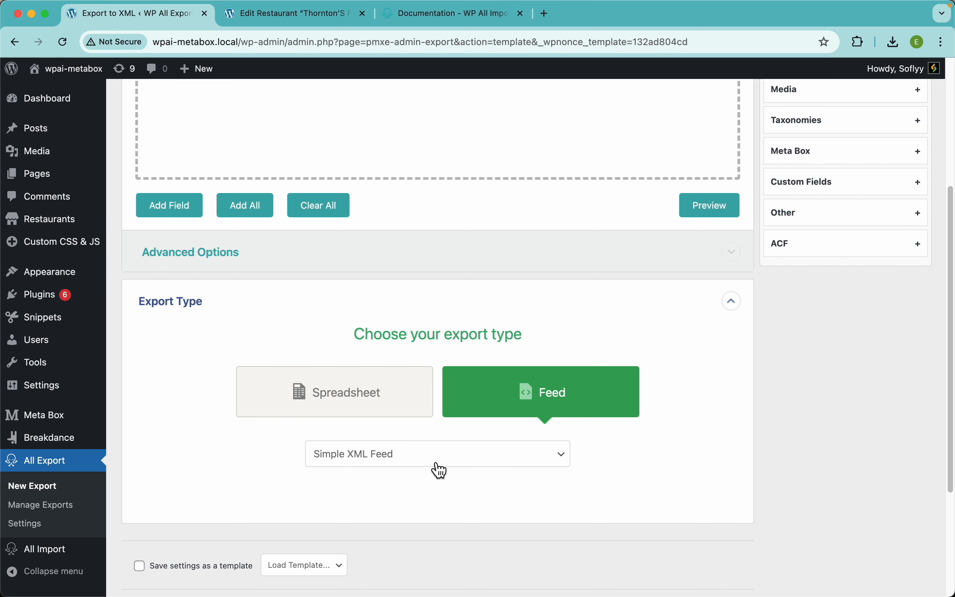
{"action": "scroll", "coordinate": [681, 313], "scroll_direction": "up", "scroll_amount": 5}
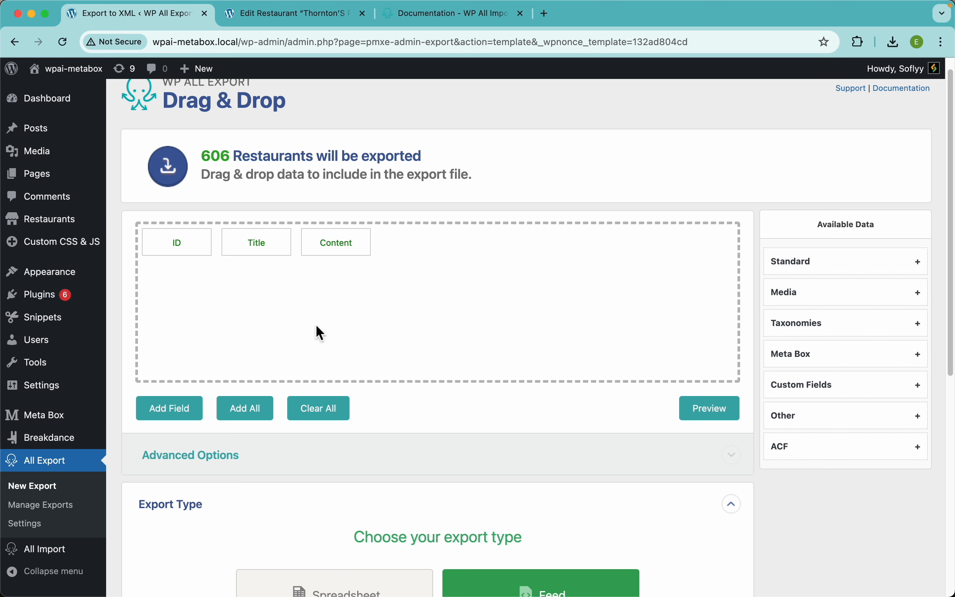
{"action": "left_click", "coordinate": [701, 413]}
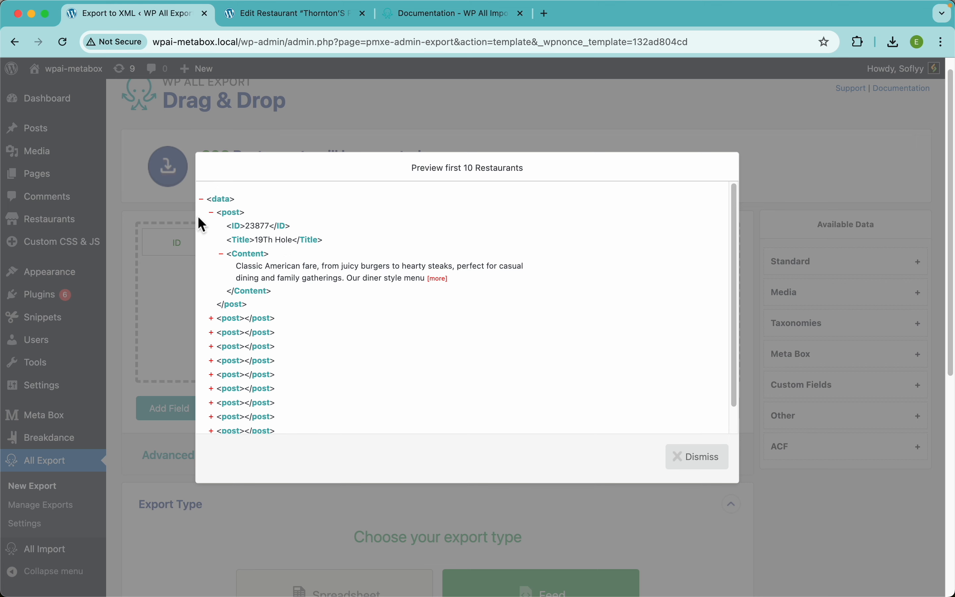
- Close the preview, change the feed format to Custom XML Feed and examine its XML editor template
{"action": "left_click", "coordinate": [409, 121]}
{"action": "scroll", "coordinate": [412, 424], "scroll_direction": "down", "scroll_amount": 5}
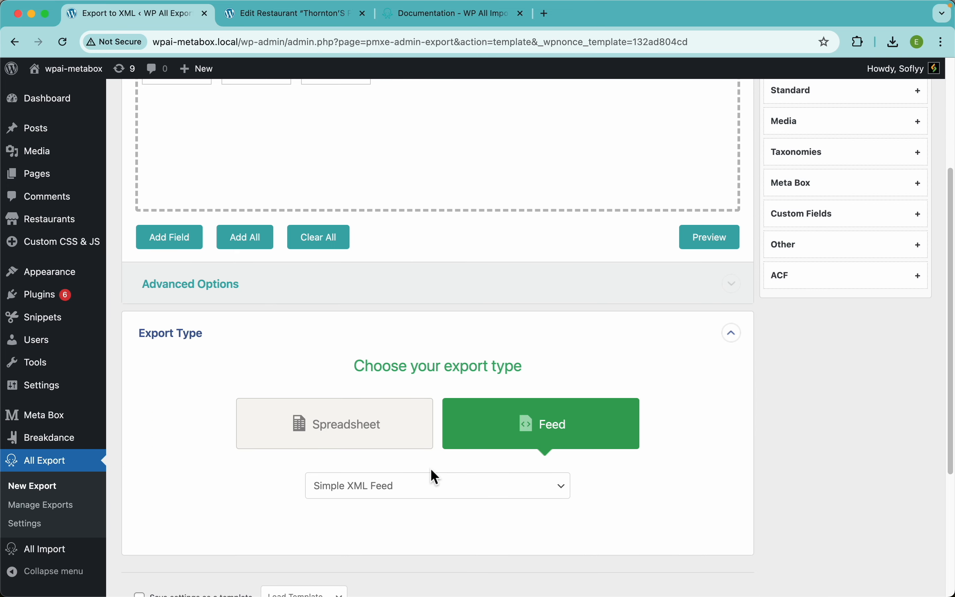
{"action": "left_click", "coordinate": [436, 487]}
{"action": "left_click", "coordinate": [360, 506]}
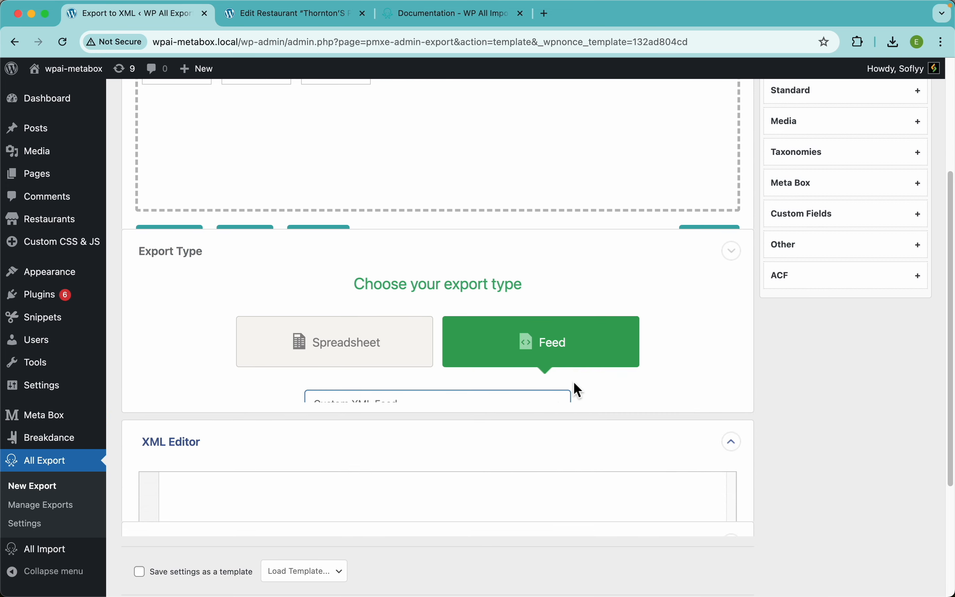
{"action": "scroll", "coordinate": [612, 367], "scroll_direction": "down", "scroll_amount": 8}
{"action": "scroll", "coordinate": [659, 347], "scroll_direction": "up", "scroll_amount": 2}
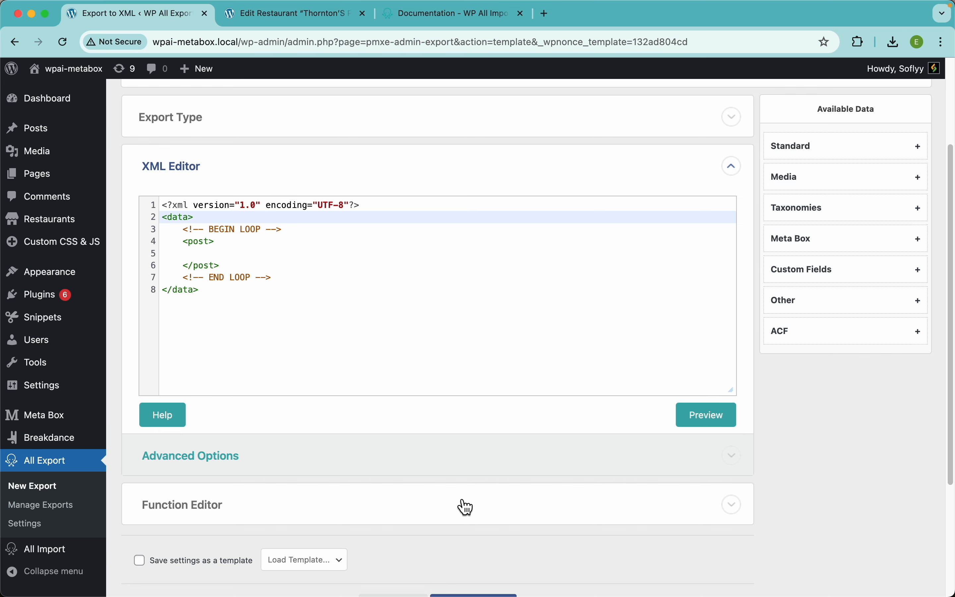
- Return the feed format to Simple XML Feed and preview the XML records
{"action": "scroll", "coordinate": [409, 269], "scroll_direction": "up", "scroll_amount": 1}
{"action": "left_click", "coordinate": [403, 144]}
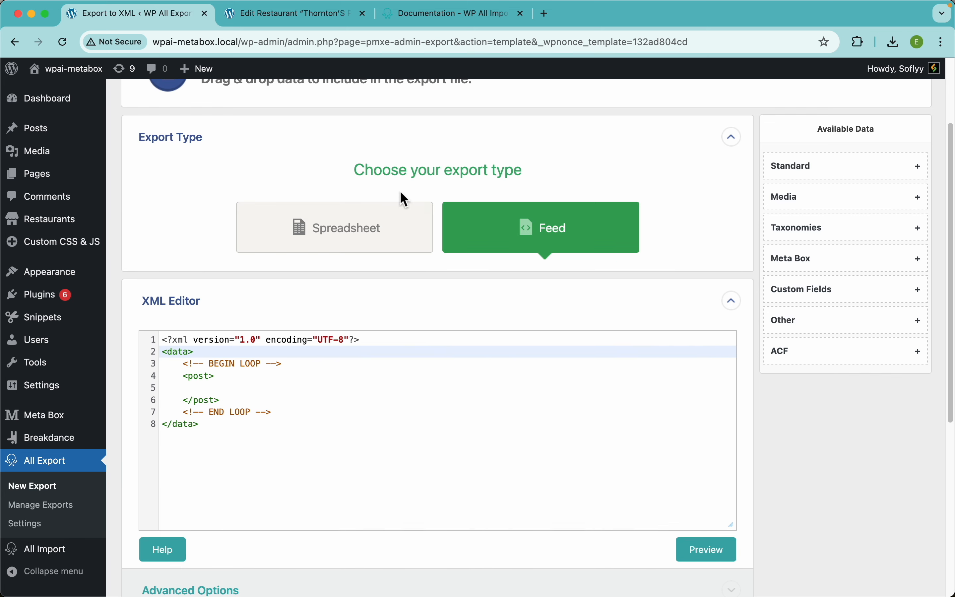
{"action": "left_click", "coordinate": [418, 294]}
{"action": "left_click", "coordinate": [369, 275]}
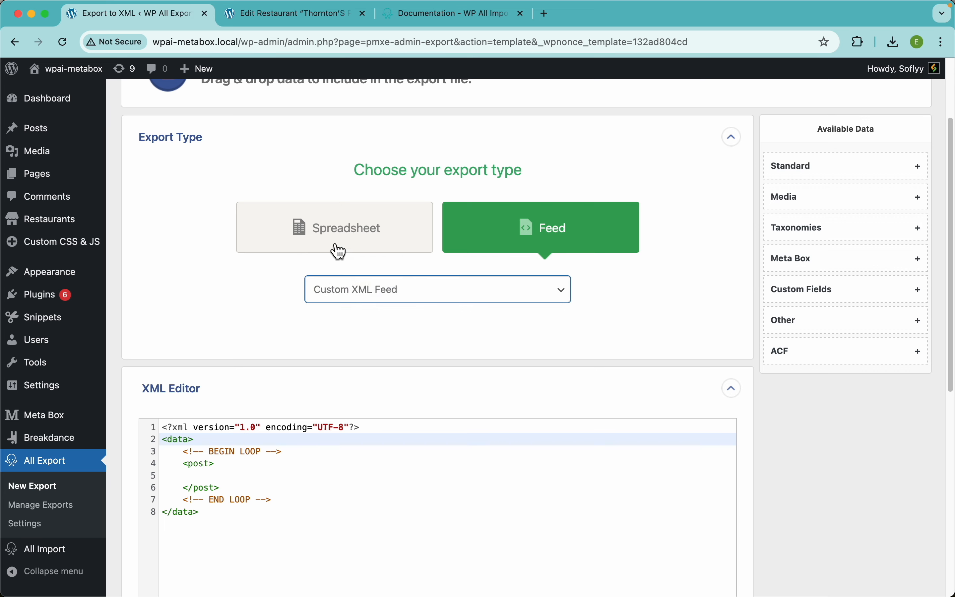
{"action": "scroll", "coordinate": [405, 270], "scroll_direction": "up", "scroll_amount": 5}
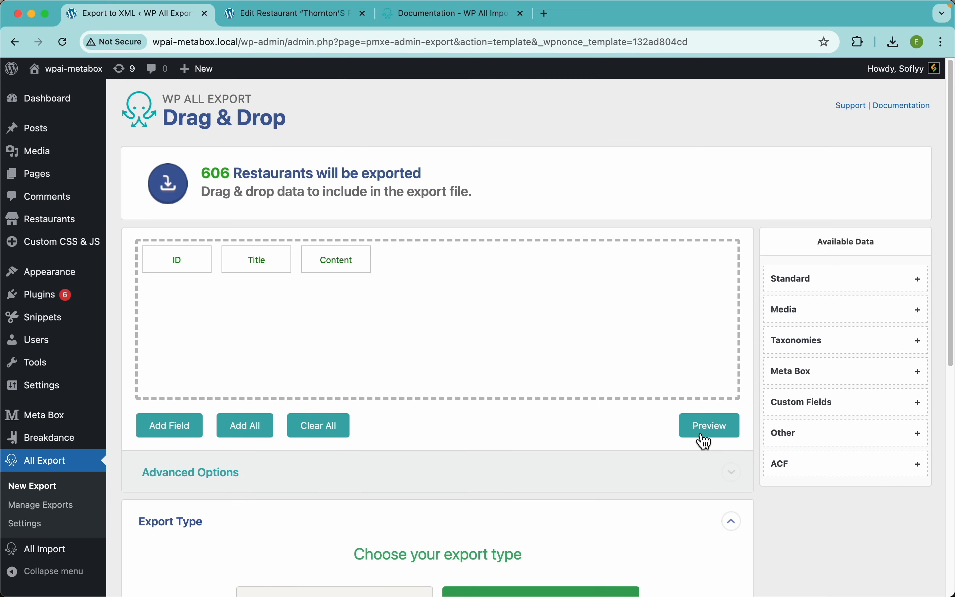
{"action": "left_click", "coordinate": [716, 434]}
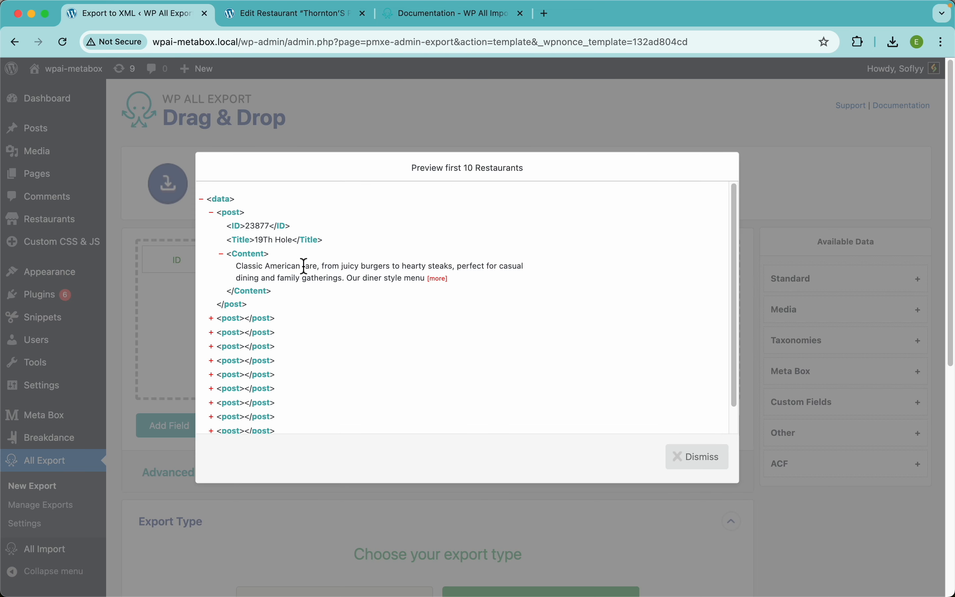
{"action": "left_click", "coordinate": [448, 120]}
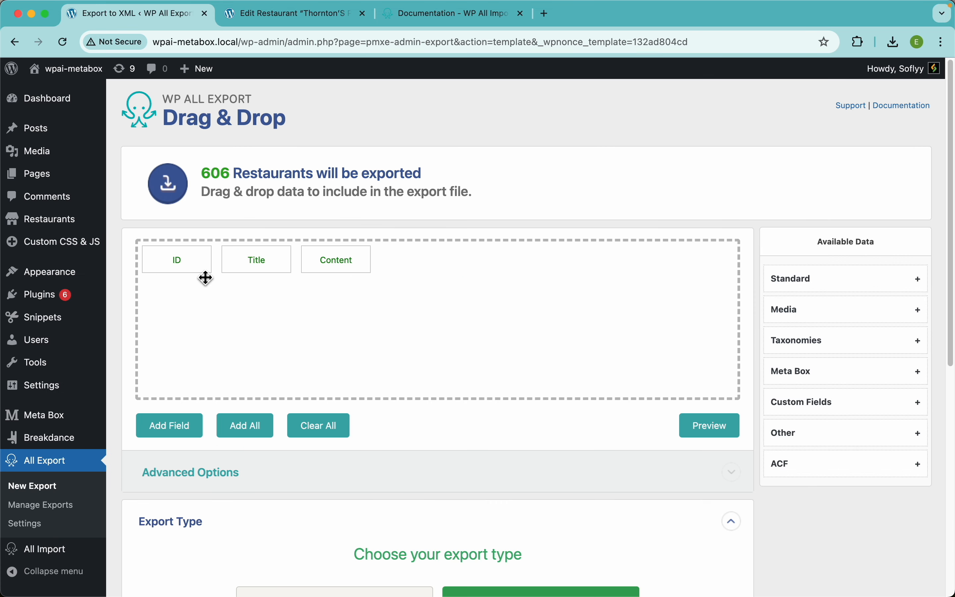
- Remove the ID field from the export layout and preview the XML records
{"action": "left_click_drag", "start_coordinate": [187, 271], "coordinate": [196, 236]}
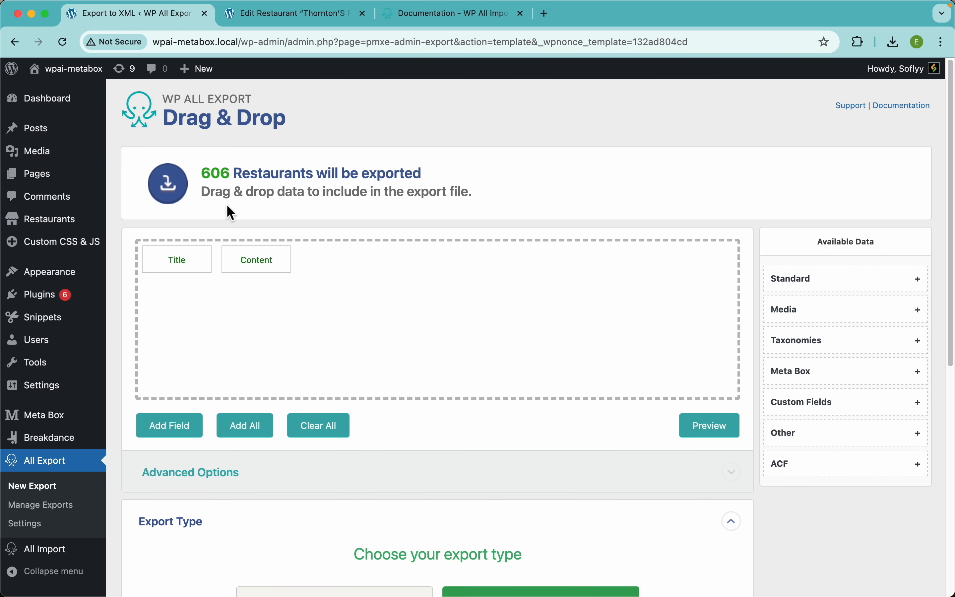
{"action": "left_click", "coordinate": [708, 426]}
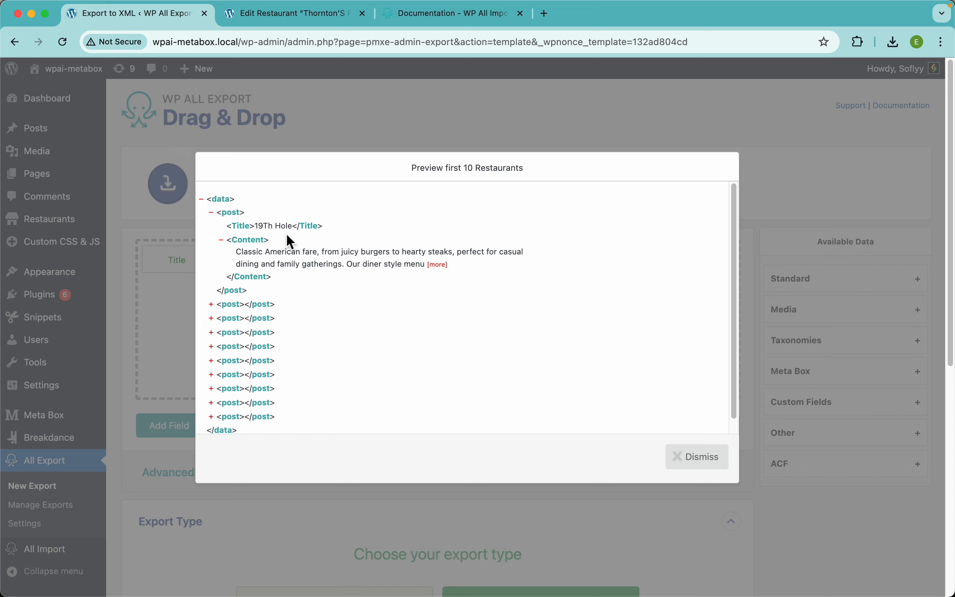
{"action": "left_click", "coordinate": [345, 128]}
- Rename the Title export element to "Restaurant's Name", save it and preview the XML records
{"action": "left_click", "coordinate": [179, 262]}
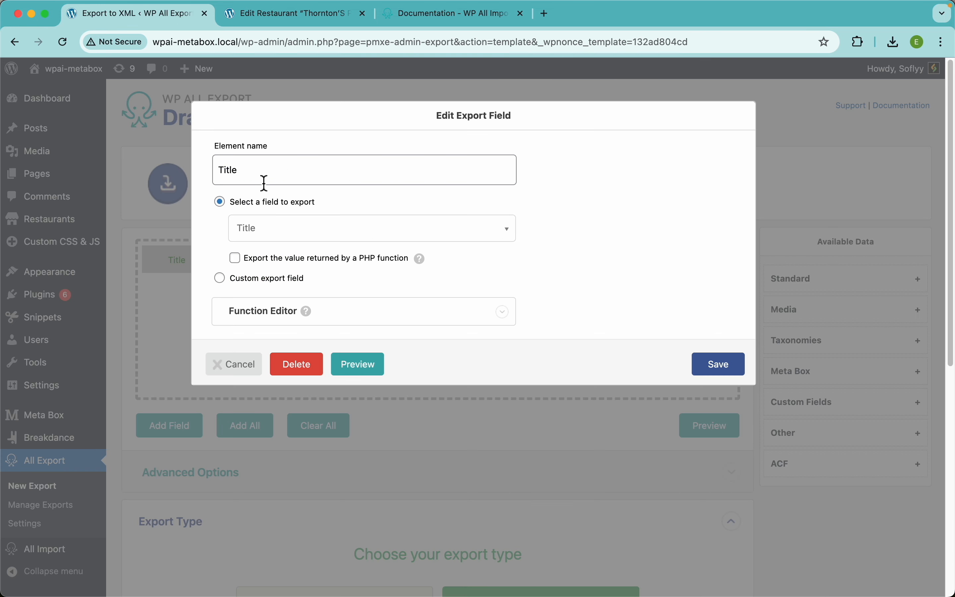
{"action": "left_click_drag", "start_coordinate": [262, 182], "coordinate": [193, 160]}
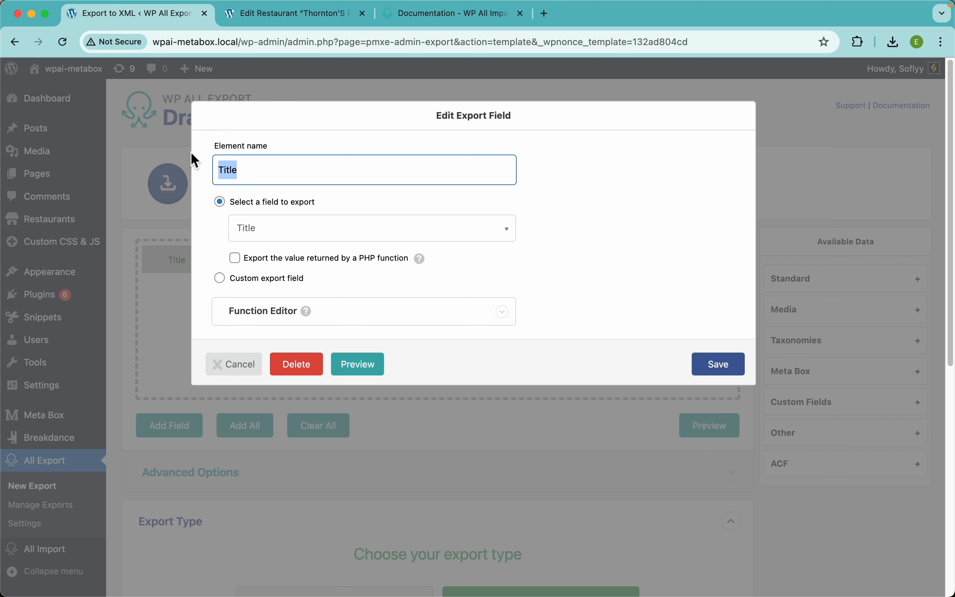
{"action": "type", "text": "Restaurant's Name"}
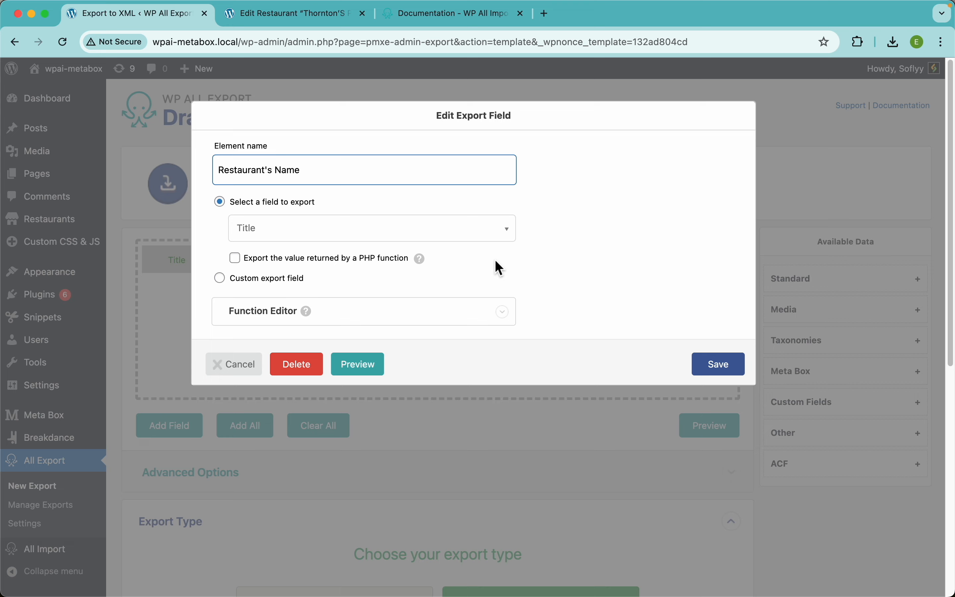
{"action": "left_click", "coordinate": [595, 292]}
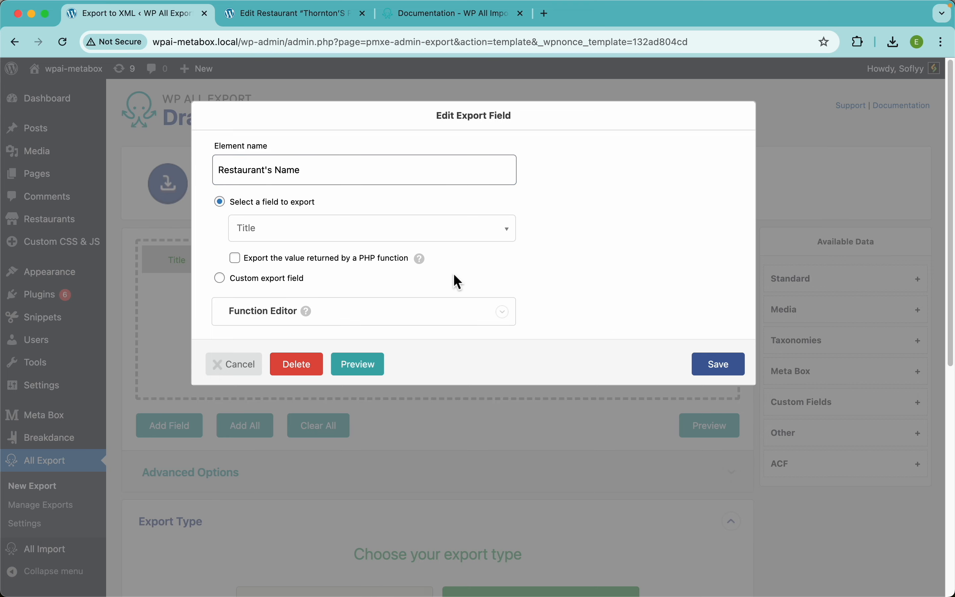
{"action": "left_click", "coordinate": [716, 365]}
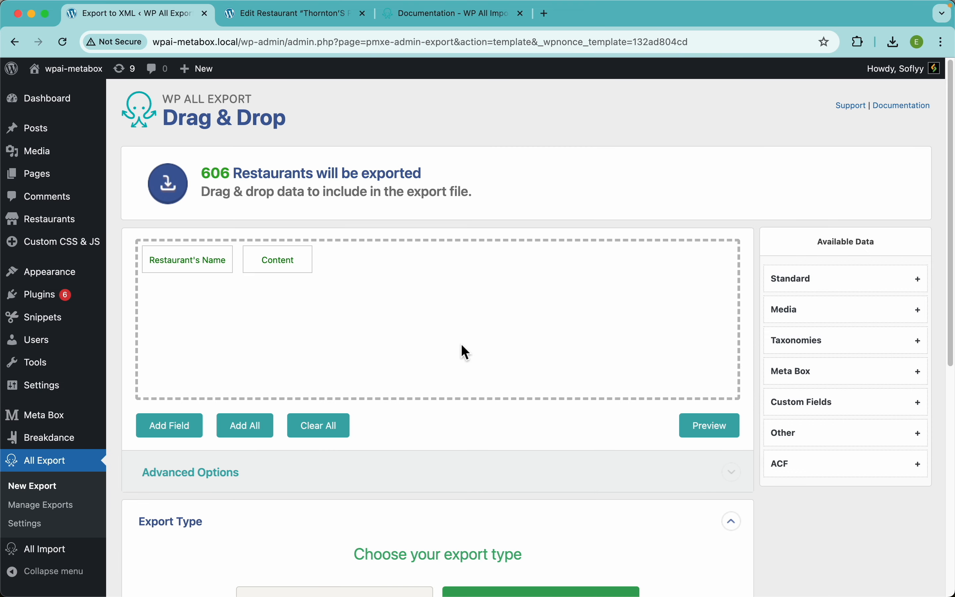
{"action": "left_click", "coordinate": [702, 435]}
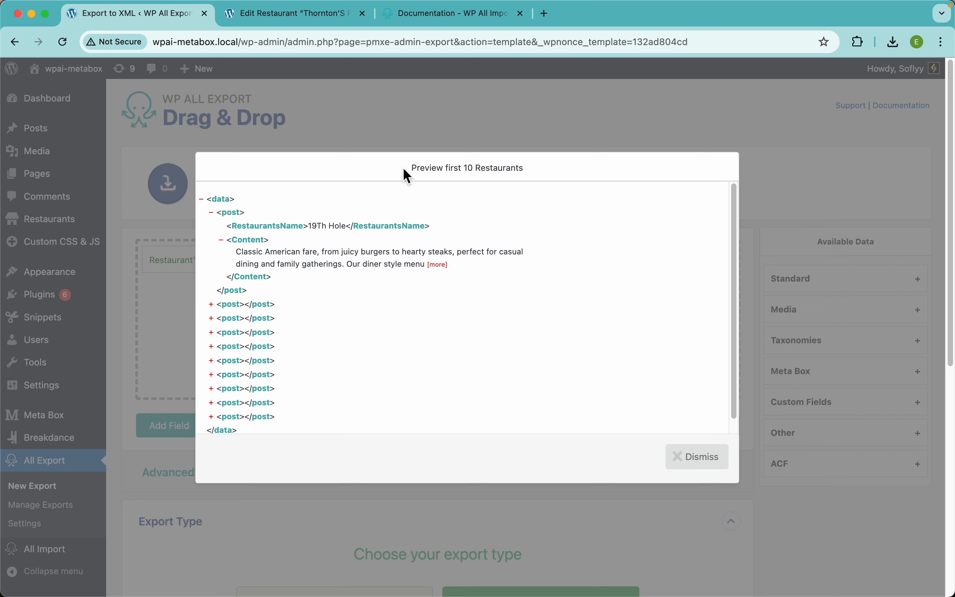
{"action": "left_click", "coordinate": [405, 132]}
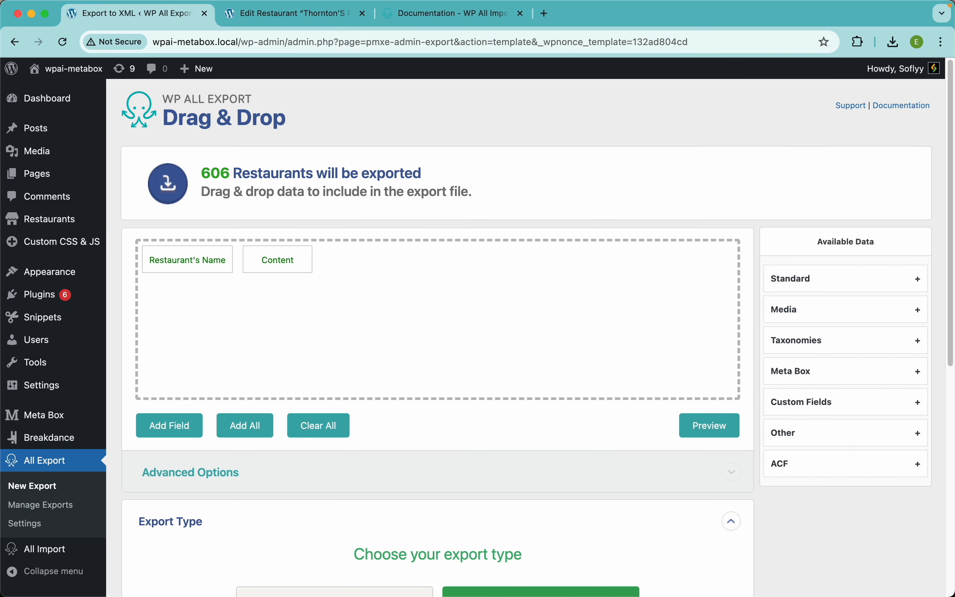
- Rename the Content export element to "Description", save it and check the XML preview
{"action": "left_click", "coordinate": [280, 257]}
{"action": "key", "text": "super+a"}
{"action": "type", "text": "Des"}
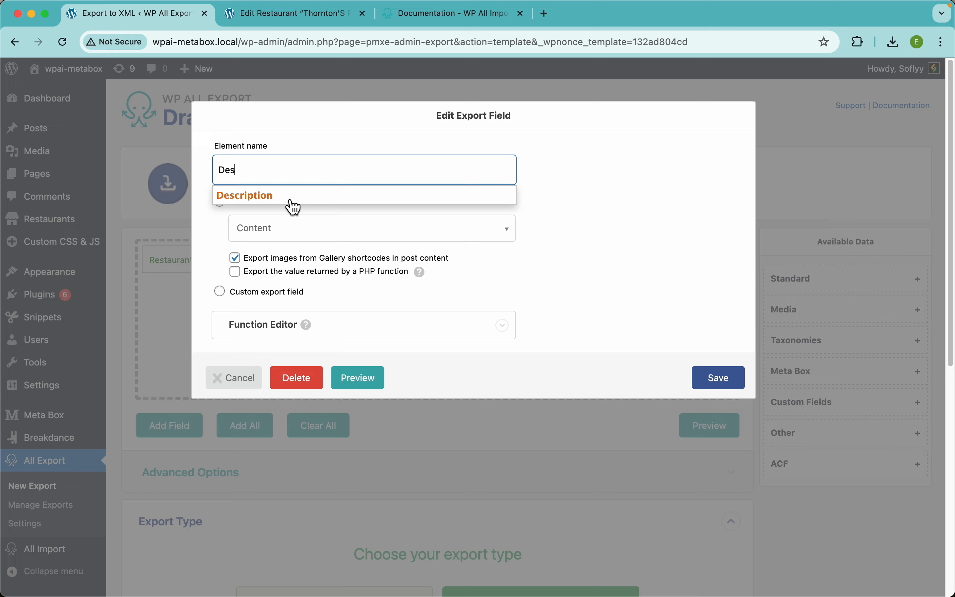
{"action": "left_click", "coordinate": [286, 197]}
{"action": "left_click", "coordinate": [712, 381]}
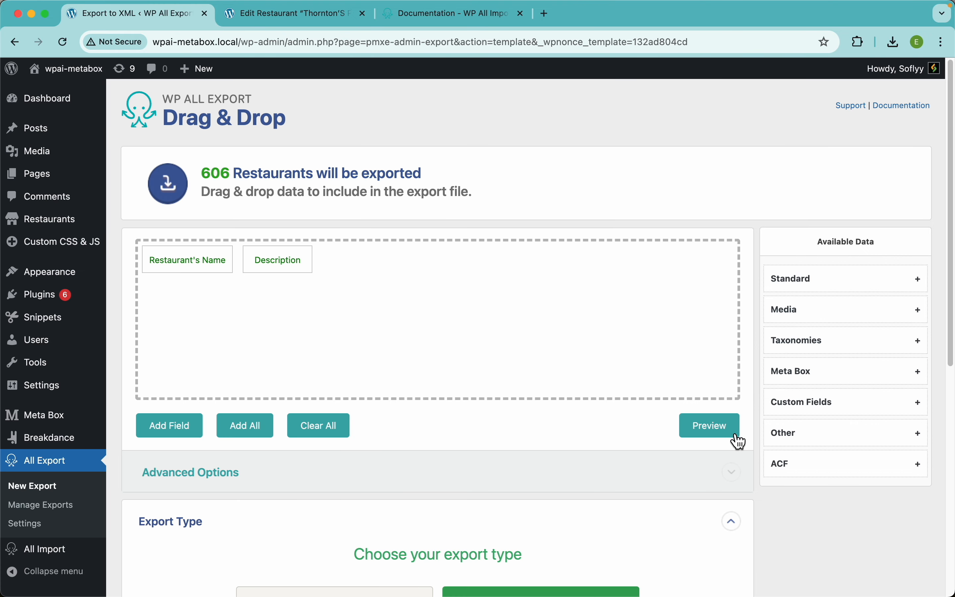
{"action": "left_click", "coordinate": [720, 432]}
{"action": "left_click", "coordinate": [330, 136]}
- Expand the Meta Box group in the available data and examine the restaurant fields it offers
{"action": "left_click", "coordinate": [814, 380]}
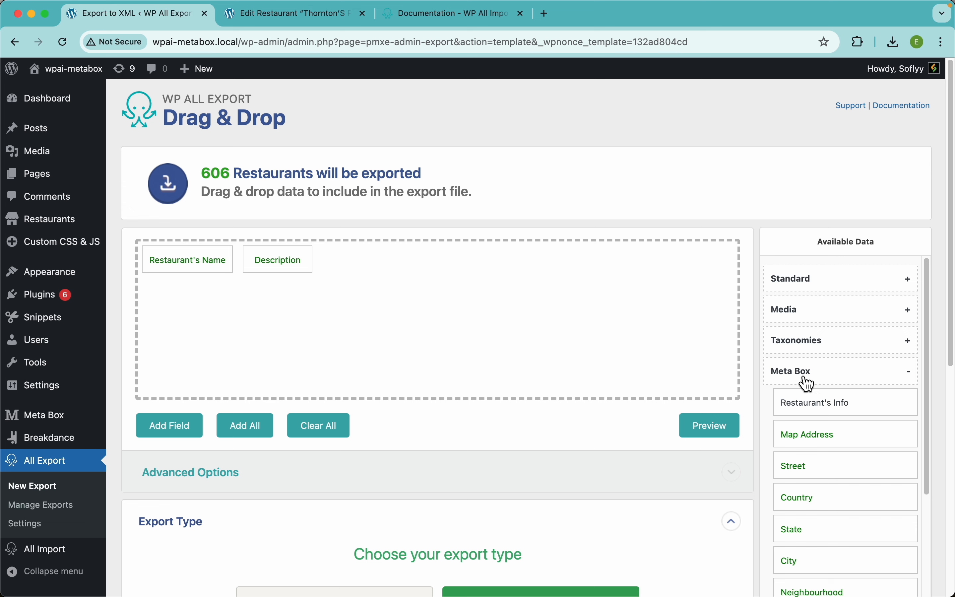
{"action": "scroll", "coordinate": [859, 402], "scroll_direction": "down", "scroll_amount": 3}
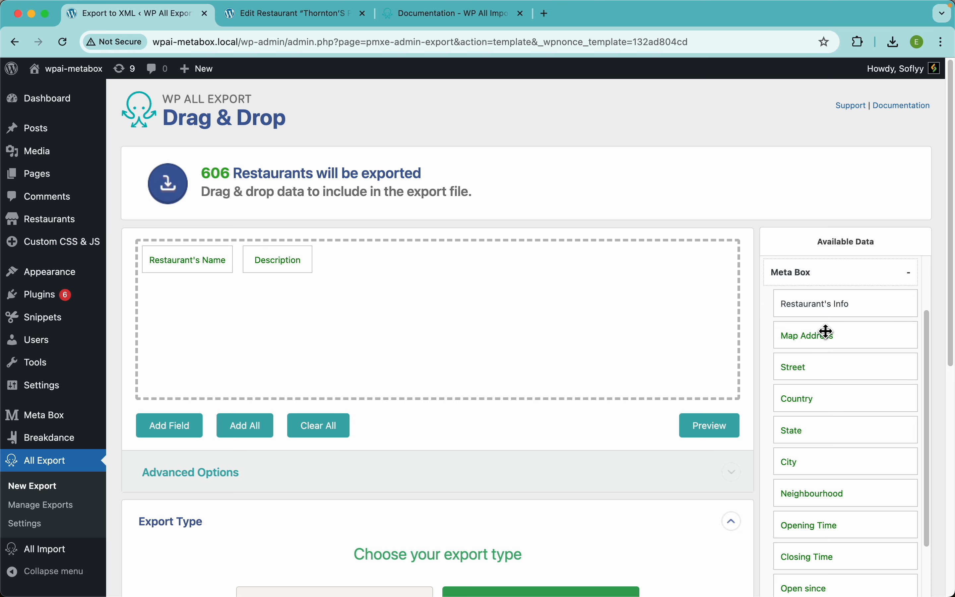
{"action": "scroll", "coordinate": [820, 333], "scroll_direction": "up", "scroll_amount": 5}
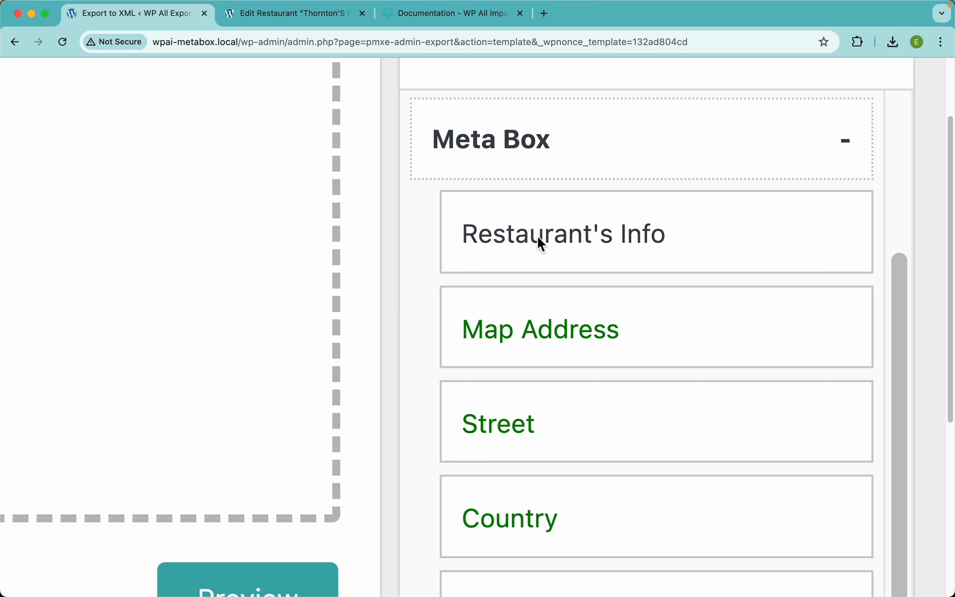
{"action": "scroll", "coordinate": [593, 390], "scroll_direction": "down", "scroll_amount": 5}
{"action": "scroll", "coordinate": [593, 390], "scroll_direction": "up", "scroll_amount": 5}
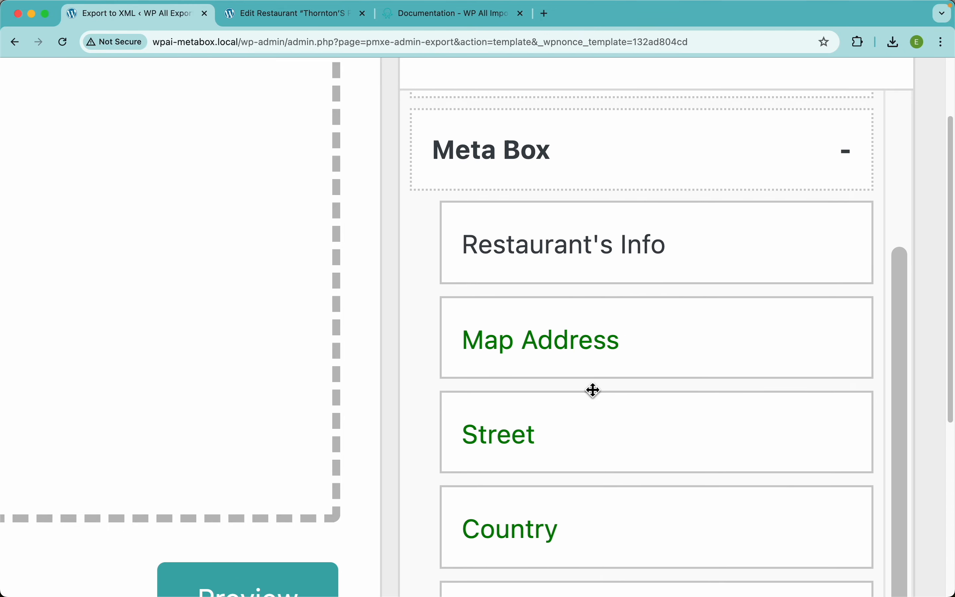
{"action": "scroll", "coordinate": [593, 390], "scroll_direction": "down", "scroll_amount": 5}
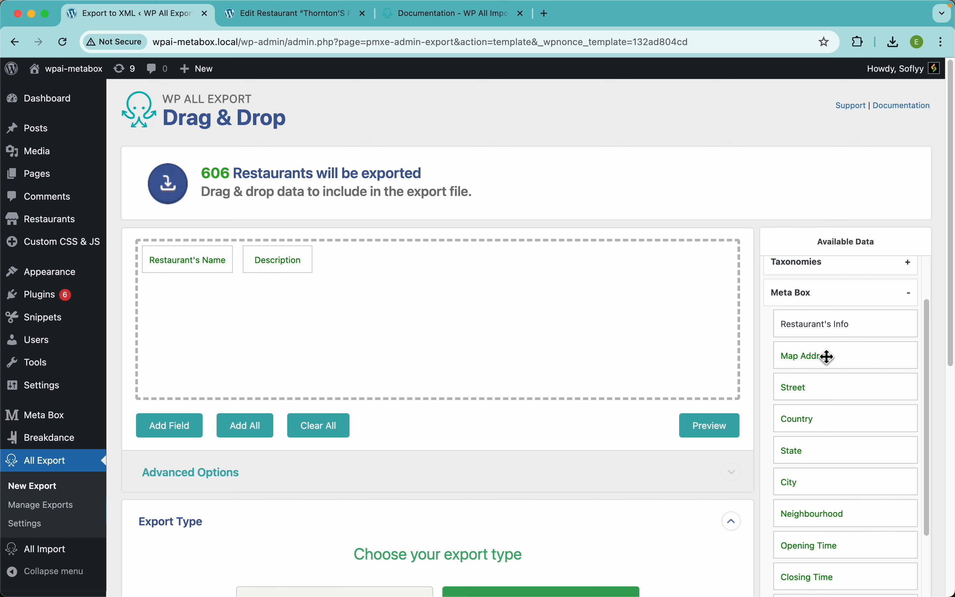
{"action": "scroll", "coordinate": [835, 420], "scroll_direction": "down", "scroll_amount": 5}
{"action": "scroll", "coordinate": [837, 419], "scroll_direction": "down", "scroll_amount": 3}
{"action": "scroll", "coordinate": [838, 418], "scroll_direction": "up", "scroll_amount": 10}
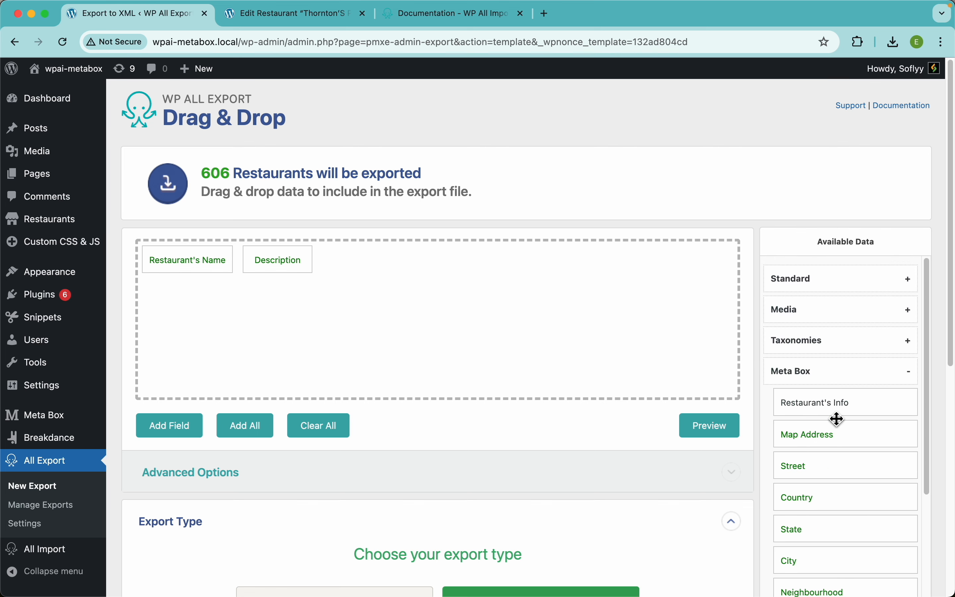
- Add the Meta Box Map Address field to the export layout and preview its value in the XML
{"action": "left_click_drag", "start_coordinate": [812, 431], "coordinate": [462, 337]}
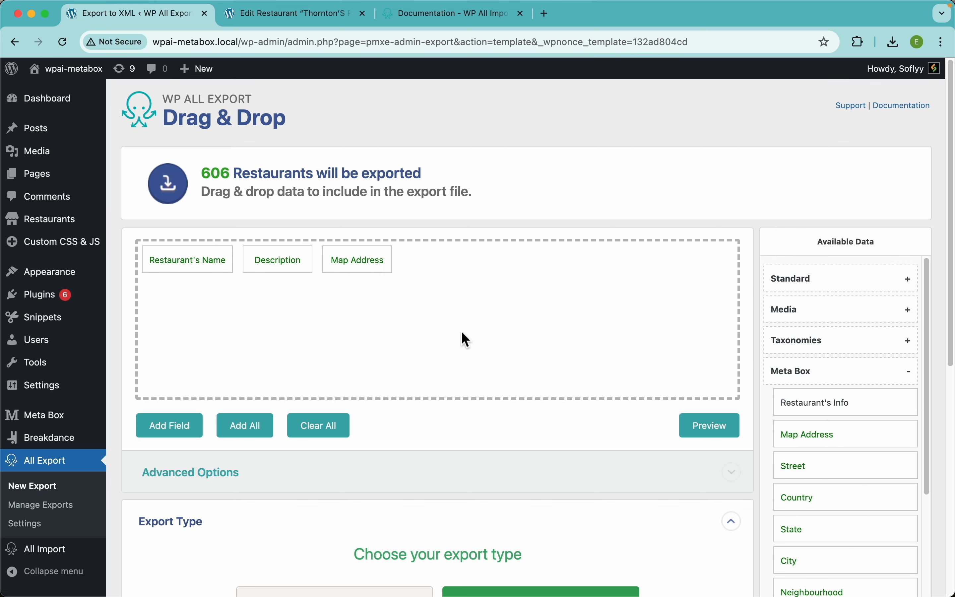
{"action": "left_click", "coordinate": [693, 426]}
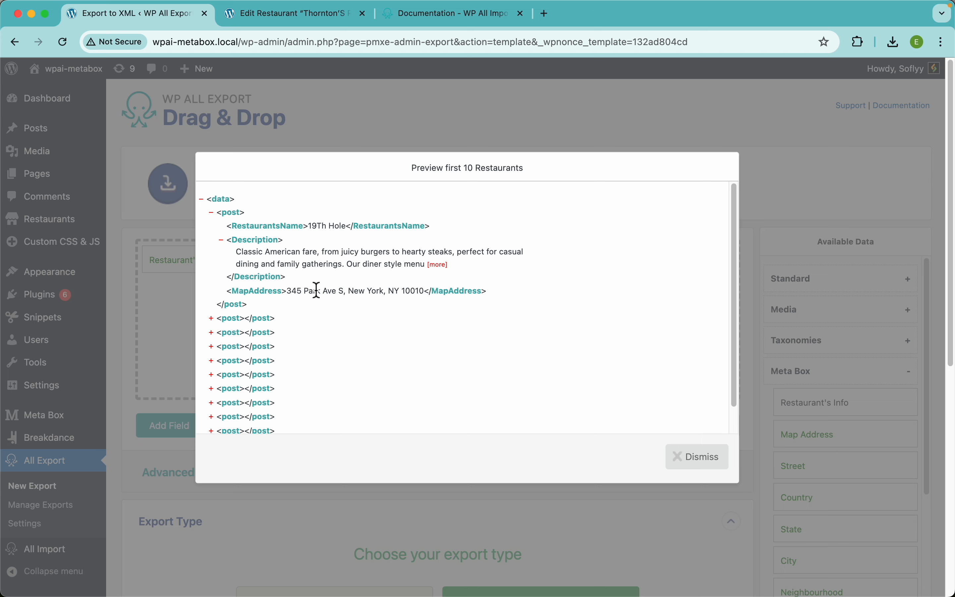
{"action": "triple_click", "coordinate": [392, 297]}
{"action": "left_click", "coordinate": [469, 131]}
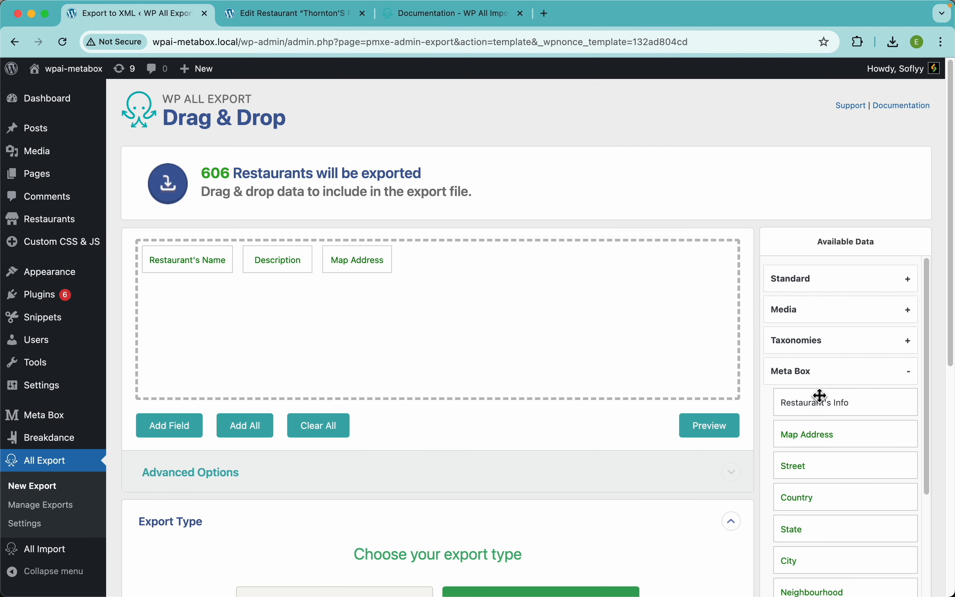
- Add the Meta Box fields Street, Country, State, City and Neighbourhood to the export layout and preview the XML records
{"action": "scroll", "coordinate": [829, 435], "scroll_direction": "down", "scroll_amount": 2}
{"action": "left_click", "coordinate": [807, 411]}
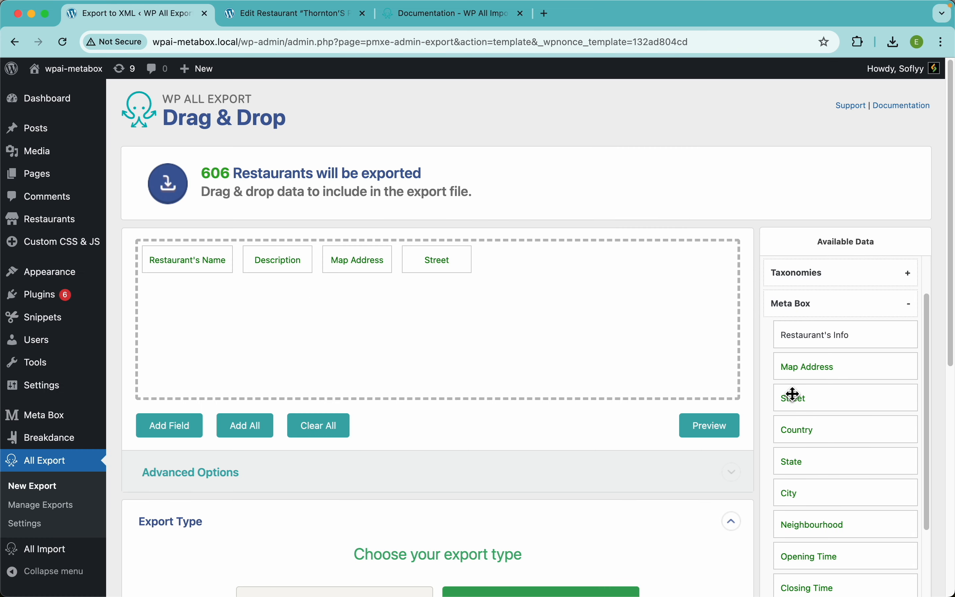
{"action": "left_click", "coordinate": [816, 436]}
{"action": "left_click_drag", "start_coordinate": [803, 457], "coordinate": [678, 386]}
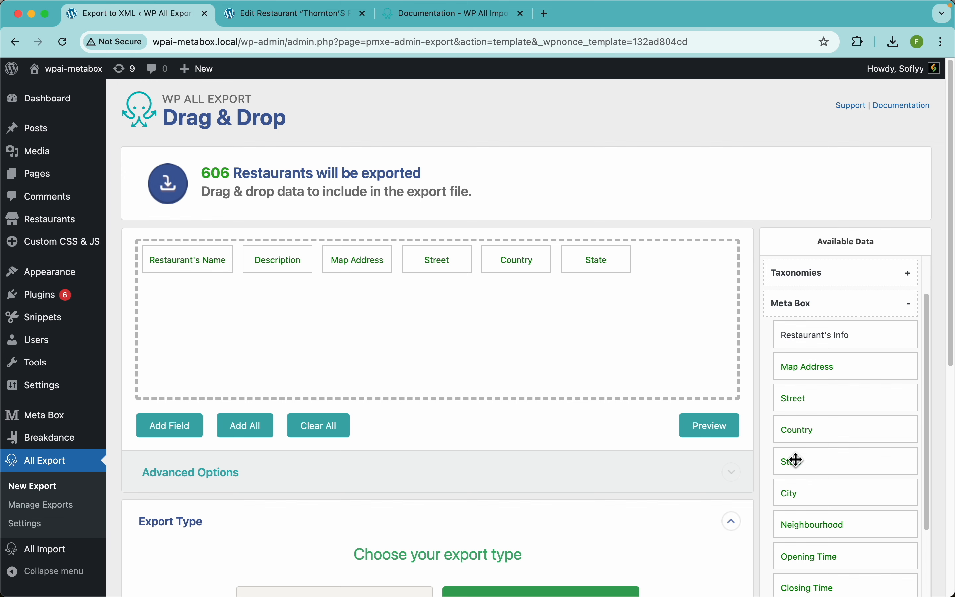
{"action": "left_click_drag", "start_coordinate": [803, 501], "coordinate": [636, 316]}
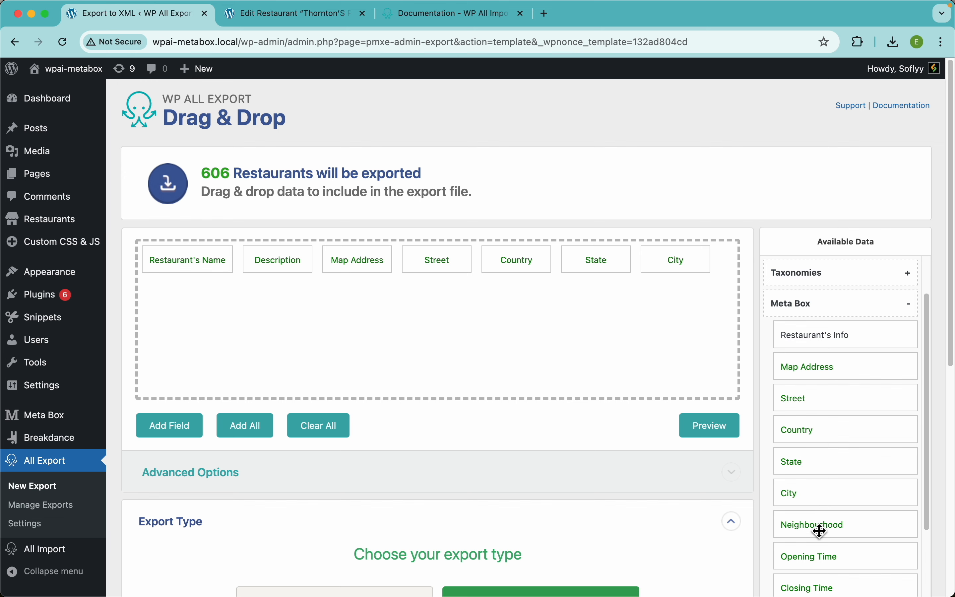
{"action": "left_click_drag", "start_coordinate": [819, 528], "coordinate": [624, 305]}
{"action": "left_click", "coordinate": [728, 435]}
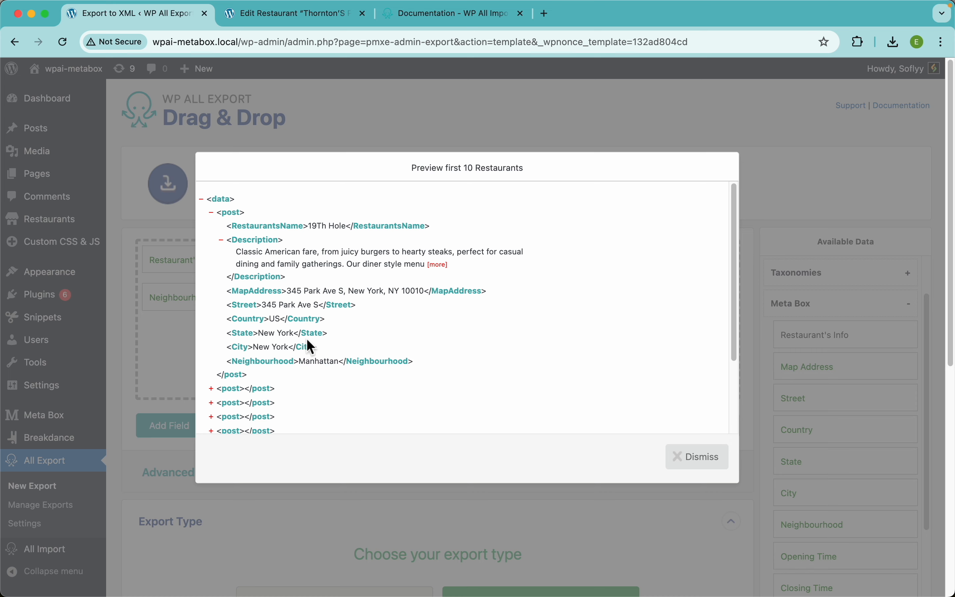
{"action": "left_click", "coordinate": [410, 112]}
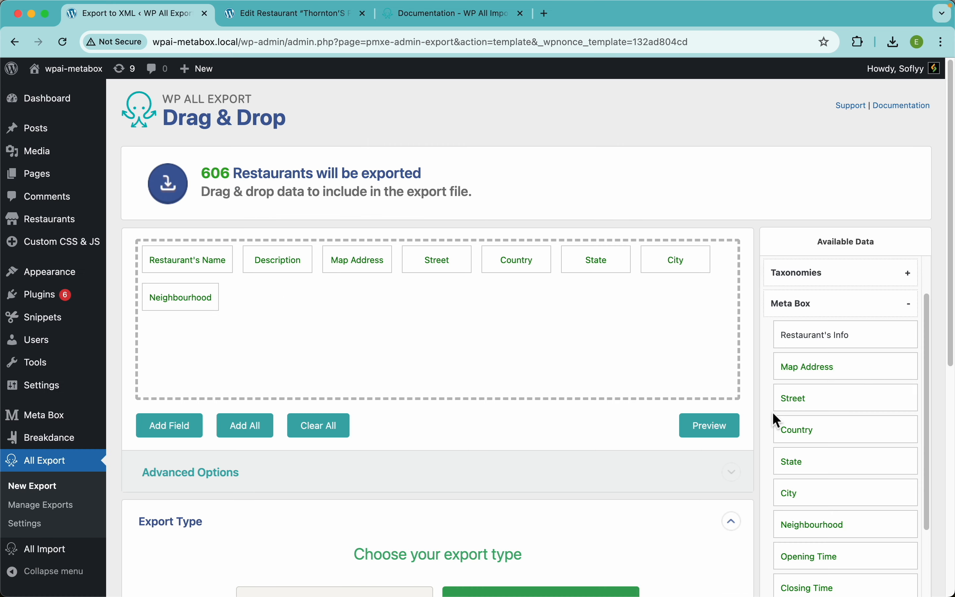
- Add the Meta Box fields Opening Time and Closing Time to the export layout
{"action": "scroll", "coordinate": [844, 490], "scroll_direction": "down", "scroll_amount": 3}
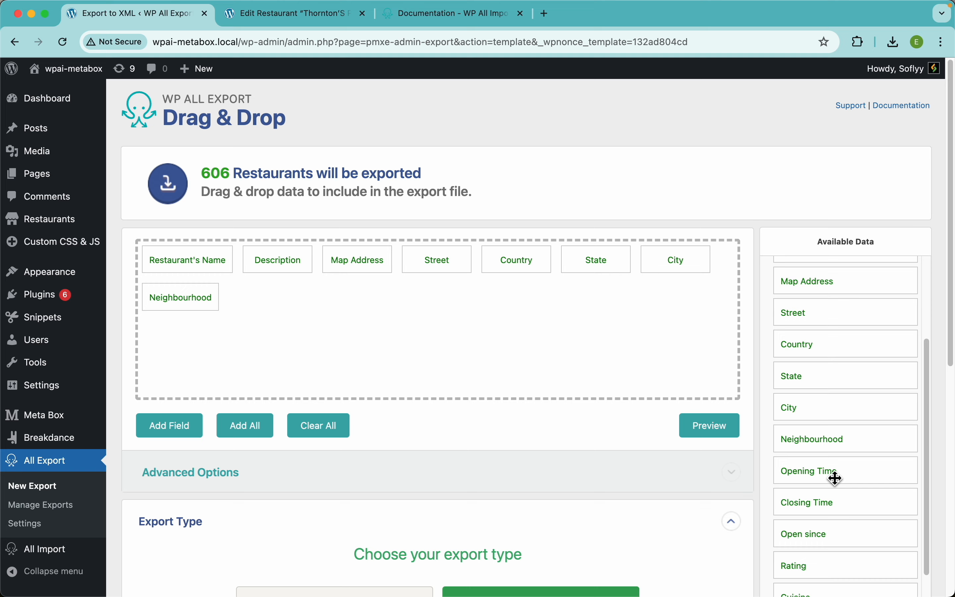
{"action": "left_click_drag", "start_coordinate": [833, 478], "coordinate": [592, 347]}
{"action": "left_click_drag", "start_coordinate": [813, 502], "coordinate": [631, 365]}
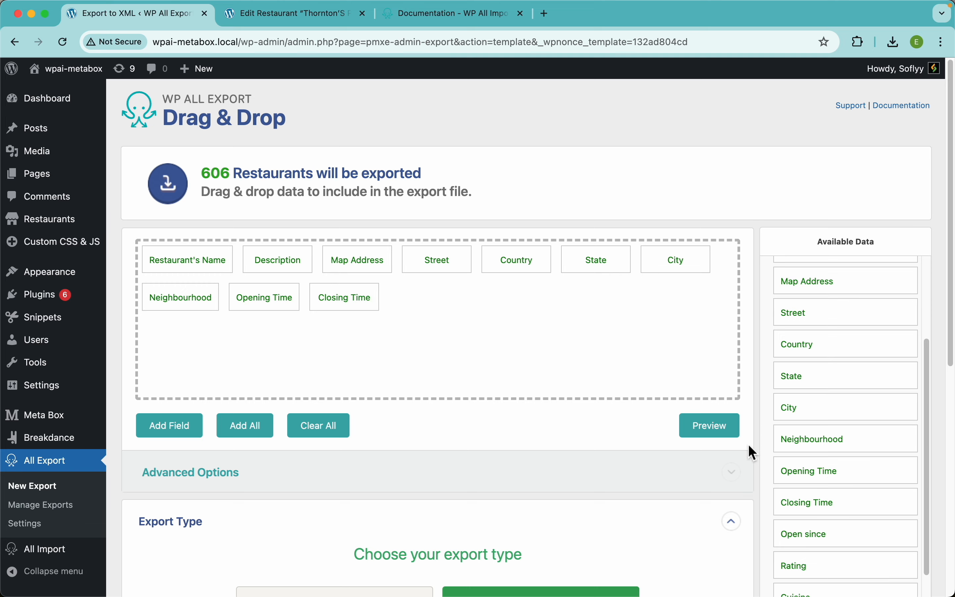
- Preview the XML records with the opening and closing times, checking the Thornton'S Pub restaurant for comparison
{"action": "left_click", "coordinate": [729, 431]}
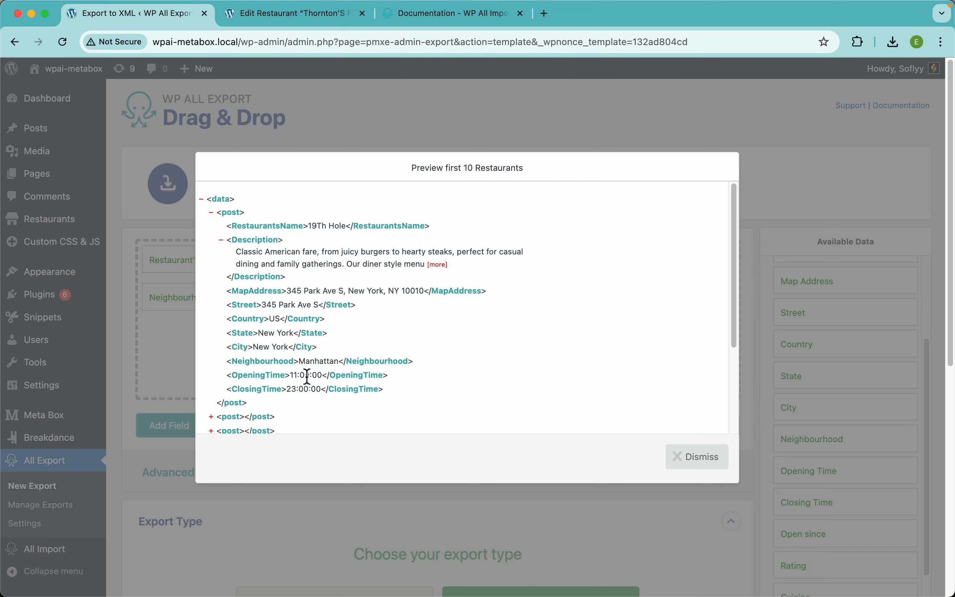
{"action": "scroll", "coordinate": [307, 376], "scroll_direction": "up", "scroll_amount": 5}
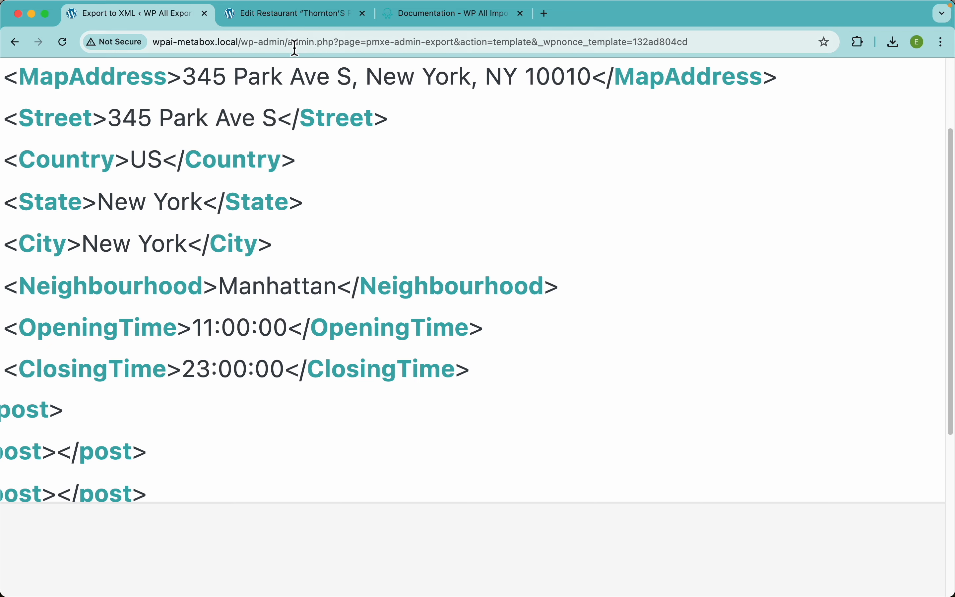
{"action": "left_click", "coordinate": [305, 14]}
{"action": "left_click", "coordinate": [62, 281]}
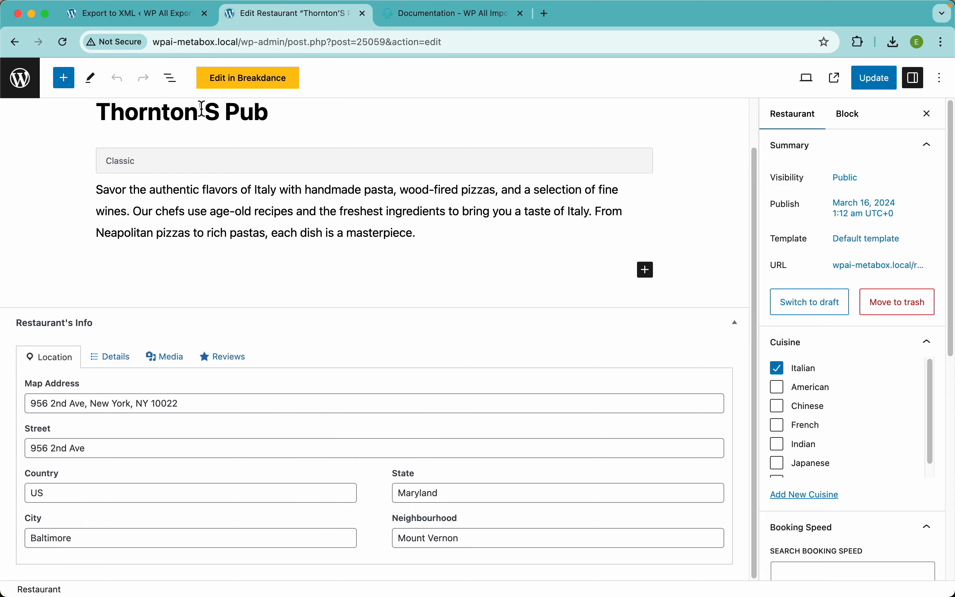
{"action": "left_click", "coordinate": [186, 17]}
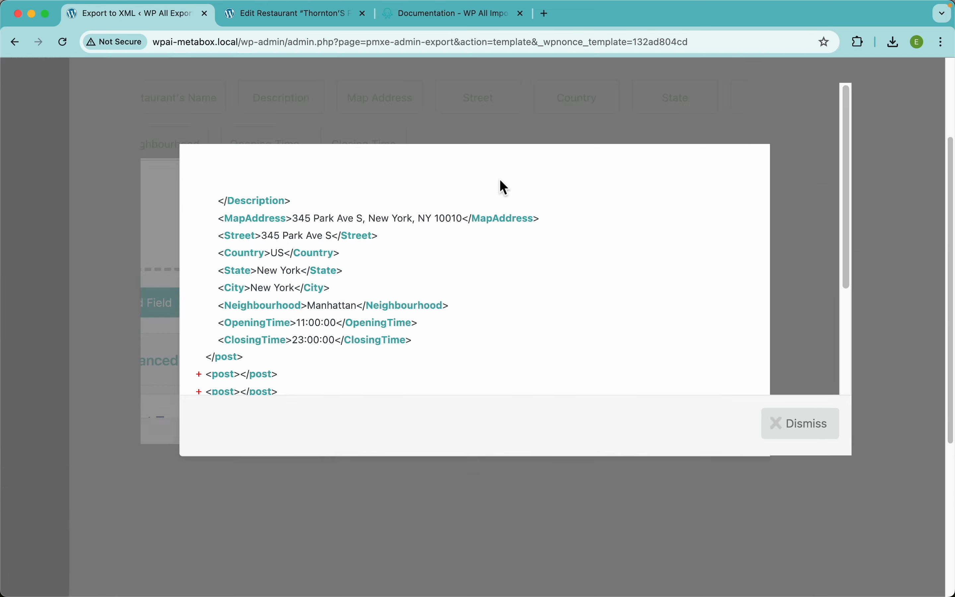
{"action": "scroll", "coordinate": [500, 179], "scroll_direction": "down", "scroll_amount": 3}
{"action": "left_click", "coordinate": [515, 115]}
- Examine the export settings of the Map Address and Opening Time fields in the layout
{"action": "scroll", "coordinate": [426, 179], "scroll_direction": "up", "scroll_amount": 2}
{"action": "left_click", "coordinate": [364, 165]}
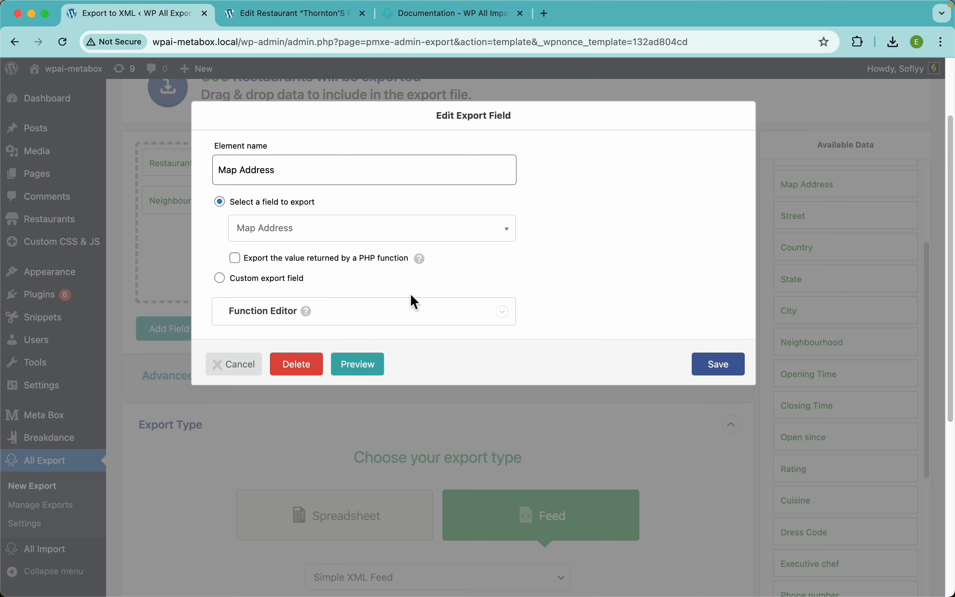
{"action": "left_click", "coordinate": [730, 379]}
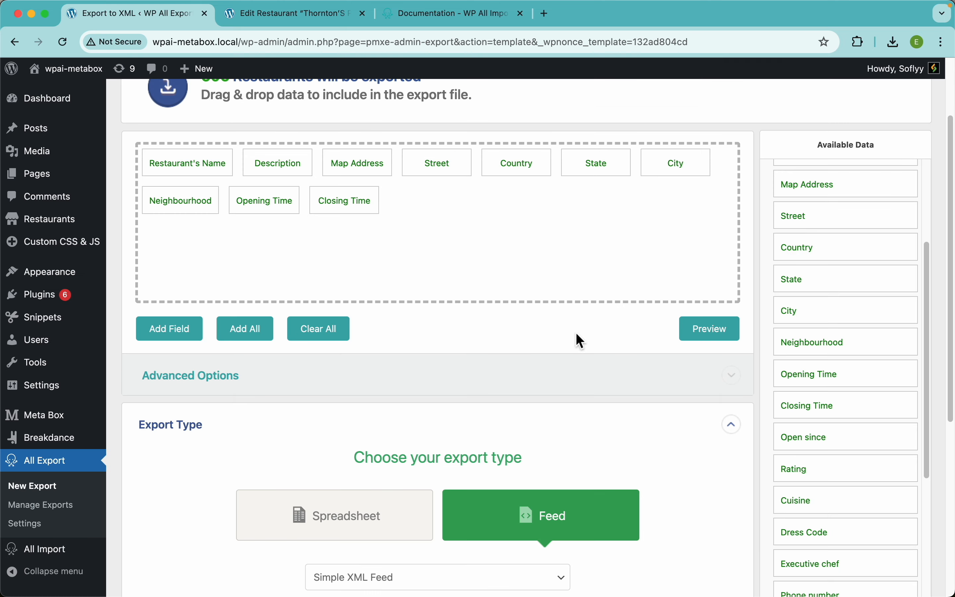
{"action": "left_click", "coordinate": [276, 210]}
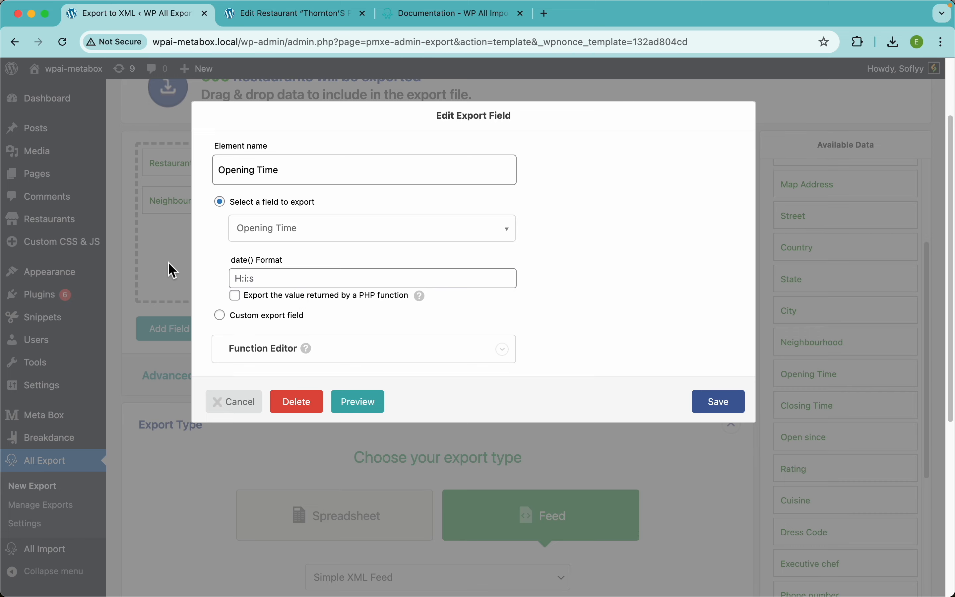
{"action": "left_click", "coordinate": [172, 271]}
- Preview the XML records and check how the OpeningTime value is formatted
{"action": "left_click", "coordinate": [698, 338]}
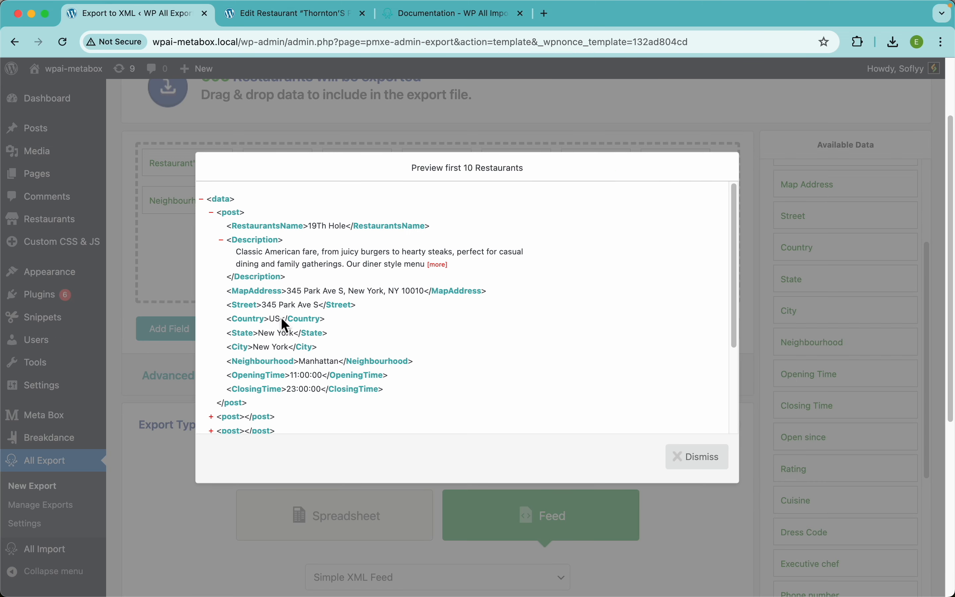
{"action": "scroll", "coordinate": [319, 394], "scroll_direction": "up", "scroll_amount": 5}
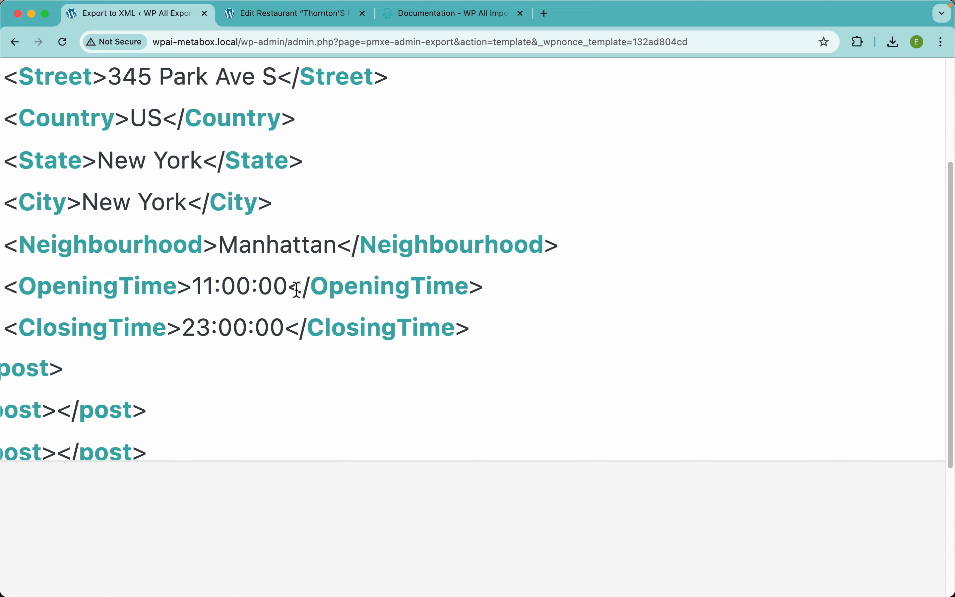
{"action": "left_click_drag", "start_coordinate": [287, 289], "coordinate": [192, 288]}
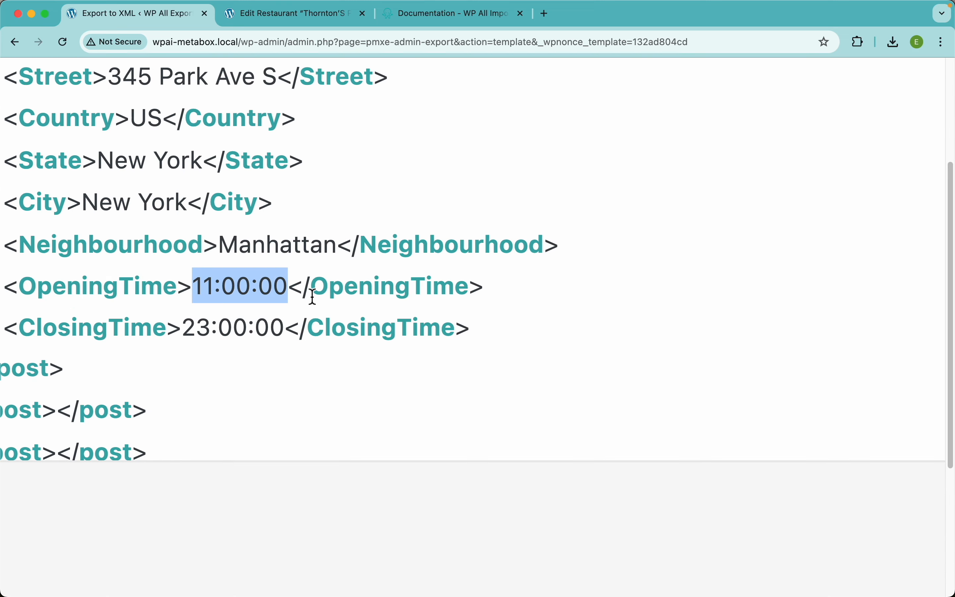
{"action": "scroll", "coordinate": [311, 299], "scroll_direction": "down", "scroll_amount": 5}
{"action": "left_click", "coordinate": [433, 114]}
- Set the date() format of the Opening Time export field to "g A" and save the field
{"action": "scroll", "coordinate": [411, 181], "scroll_direction": "up", "scroll_amount": 3}
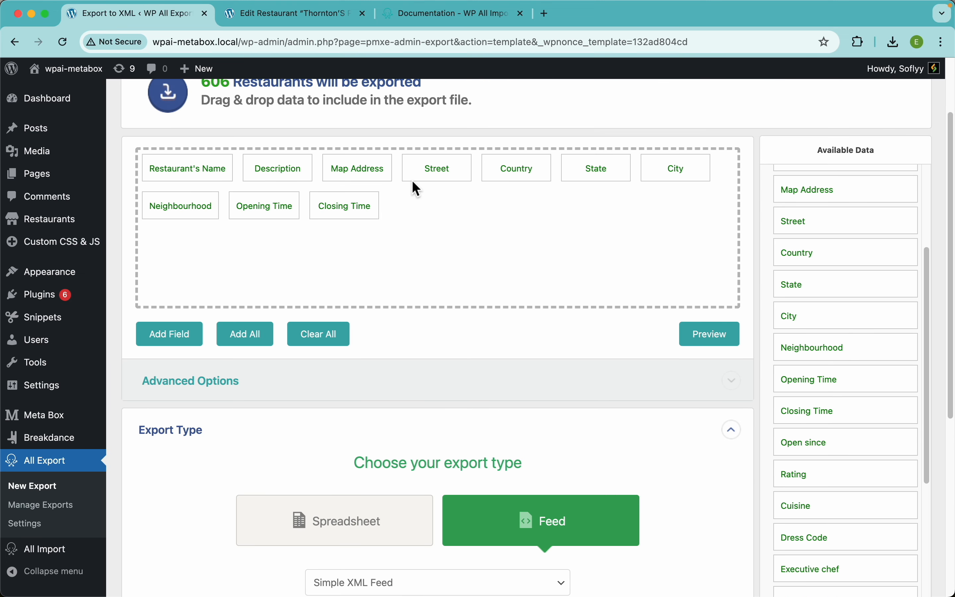
{"action": "left_click", "coordinate": [283, 210]}
{"action": "left_click", "coordinate": [280, 278]}
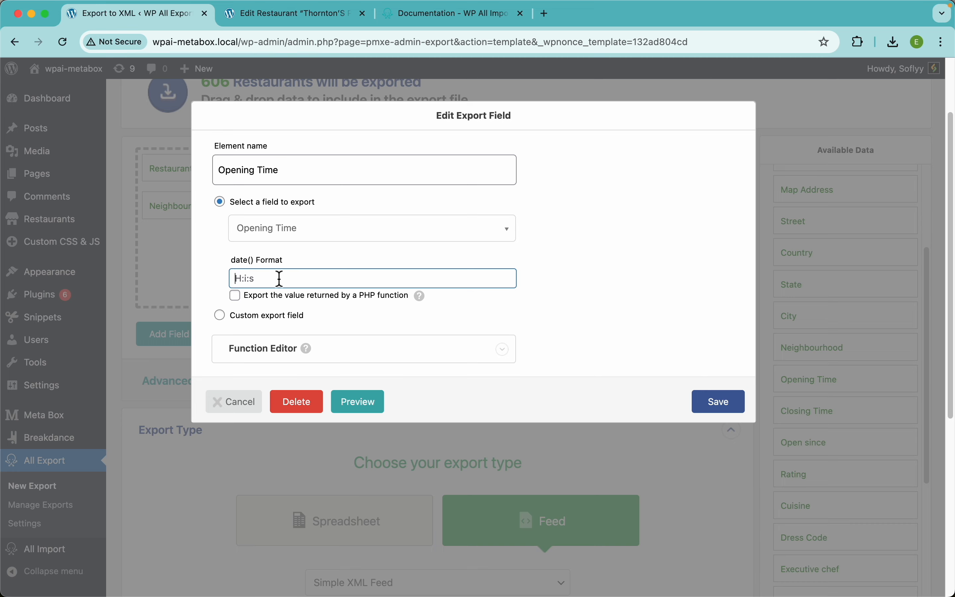
{"action": "type", "text": "g A"}
{"action": "left_click", "coordinate": [718, 402]}
- Preview the XML records to check the reformatted OpeningTime value
{"action": "left_click", "coordinate": [698, 342]}
{"action": "scroll", "coordinate": [332, 342], "scroll_direction": "up", "scroll_amount": 5}
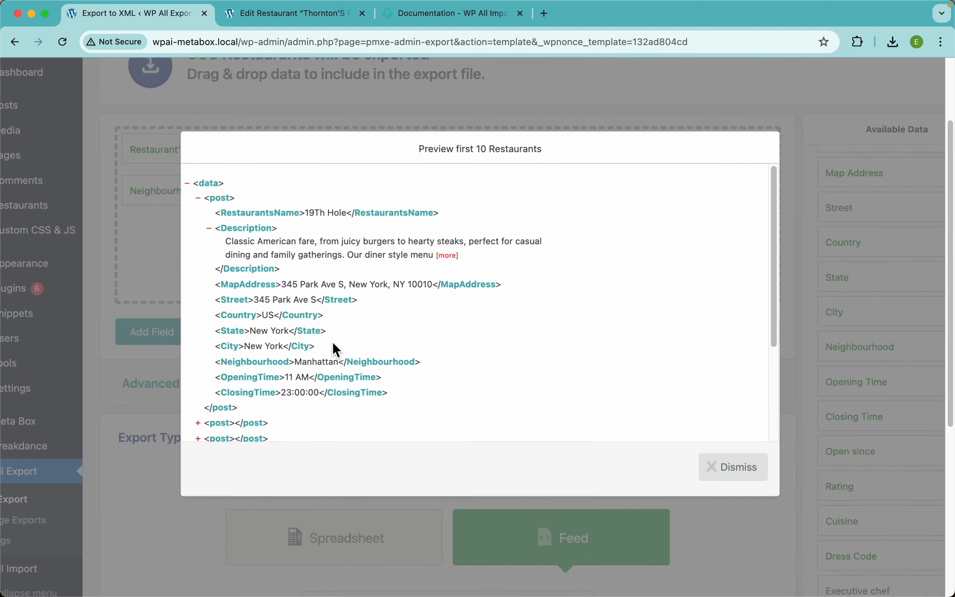
{"action": "scroll", "coordinate": [351, 404], "scroll_direction": "down", "scroll_amount": 2}
{"action": "left_click_drag", "start_coordinate": [257, 386], "coordinate": [201, 379]}
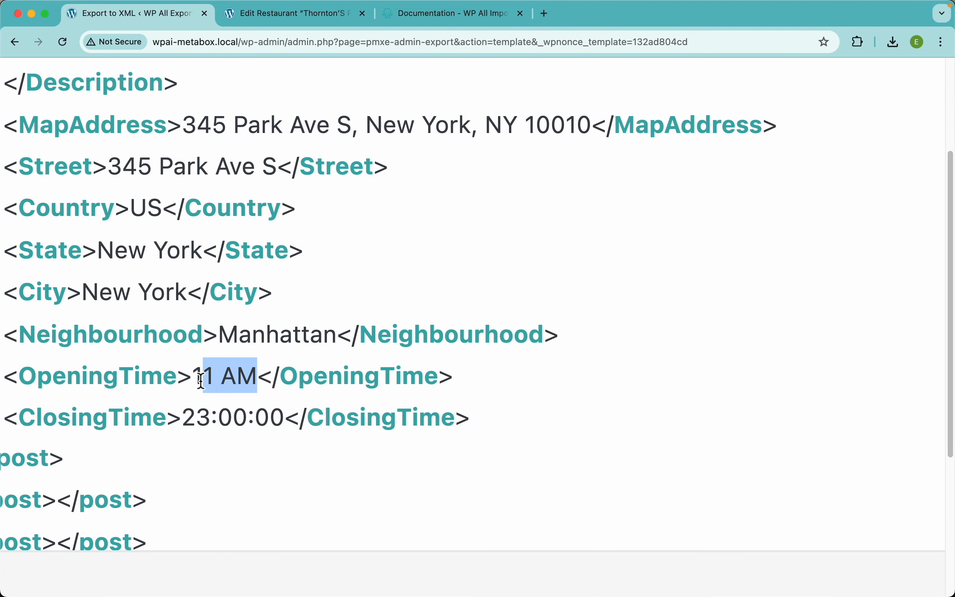
{"action": "double_click", "coordinate": [273, 363]}
{"action": "scroll", "coordinate": [347, 334], "scroll_direction": "down", "scroll_amount": 5}
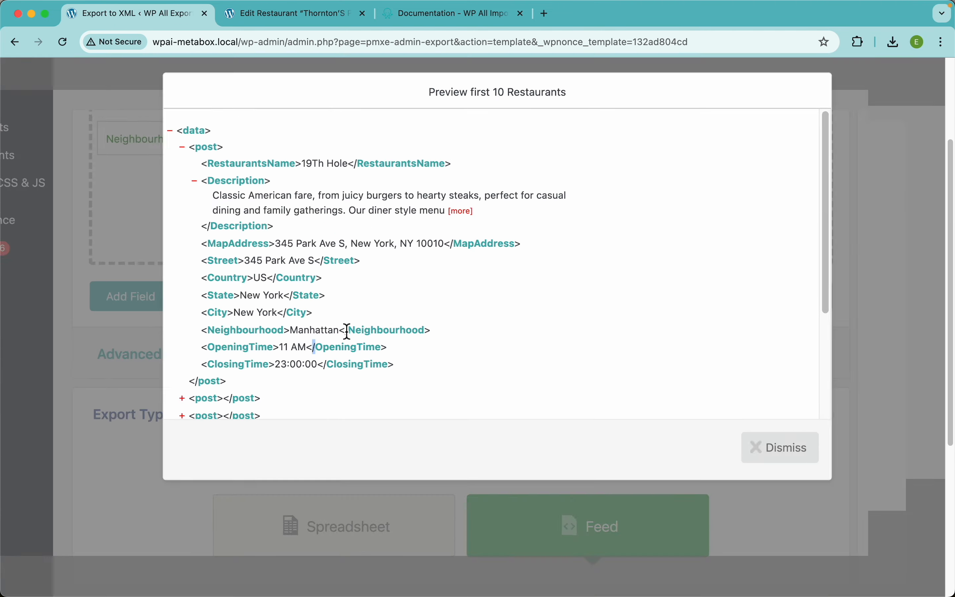
{"action": "key", "text": "Escape"}
- Set the date() format of the Closing Time export field to "g A" and preview it in the XML
{"action": "left_click", "coordinate": [326, 170]}
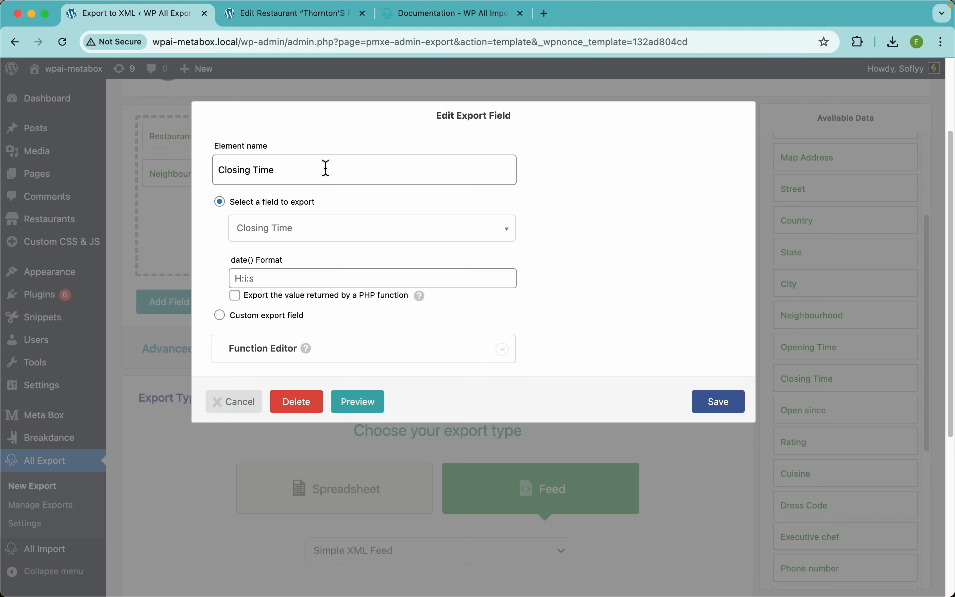
{"action": "left_click", "coordinate": [269, 278]}
{"action": "type", "text": "g A"}
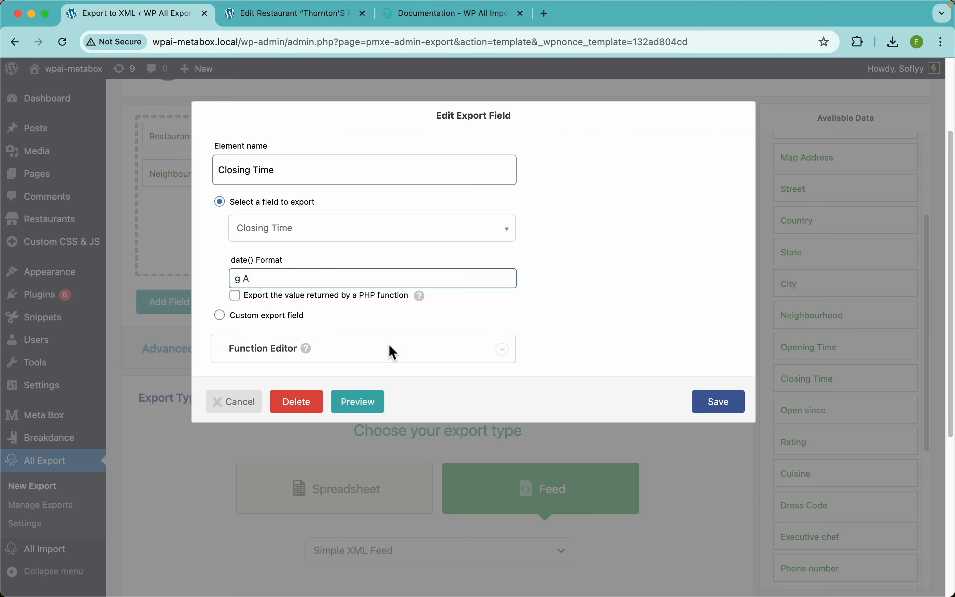
{"action": "left_click", "coordinate": [716, 401]}
{"action": "left_click", "coordinate": [718, 299]}
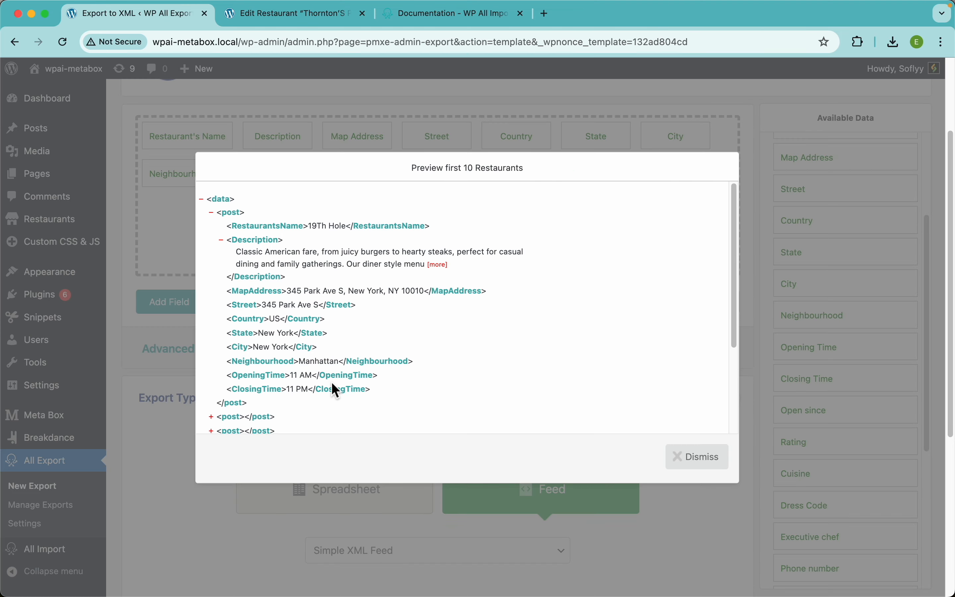
{"action": "scroll", "coordinate": [331, 382], "scroll_direction": "up", "scroll_amount": 5}
{"action": "scroll", "coordinate": [325, 354], "scroll_direction": "down", "scroll_amount": 5}
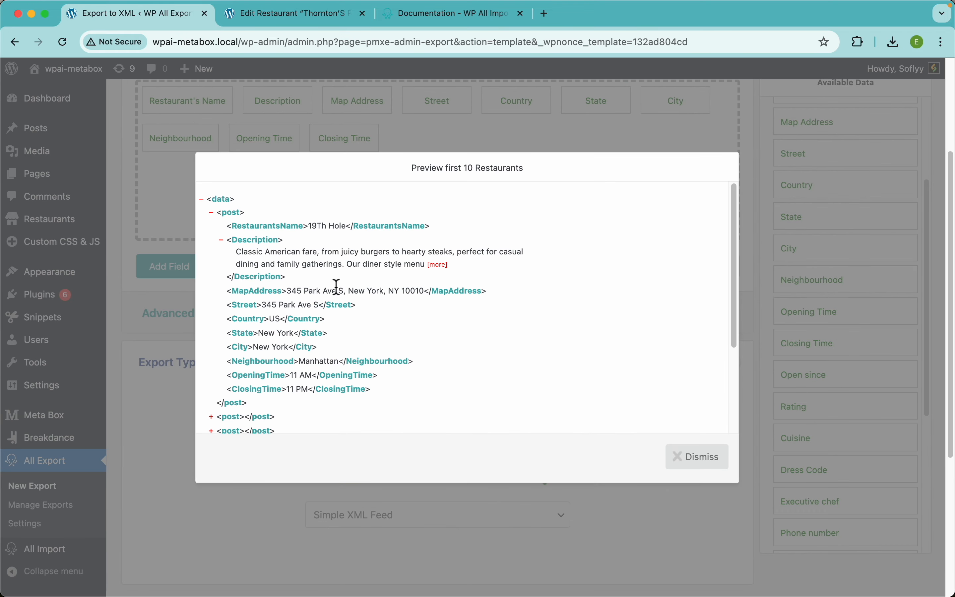
{"action": "left_click", "coordinate": [502, 109]}
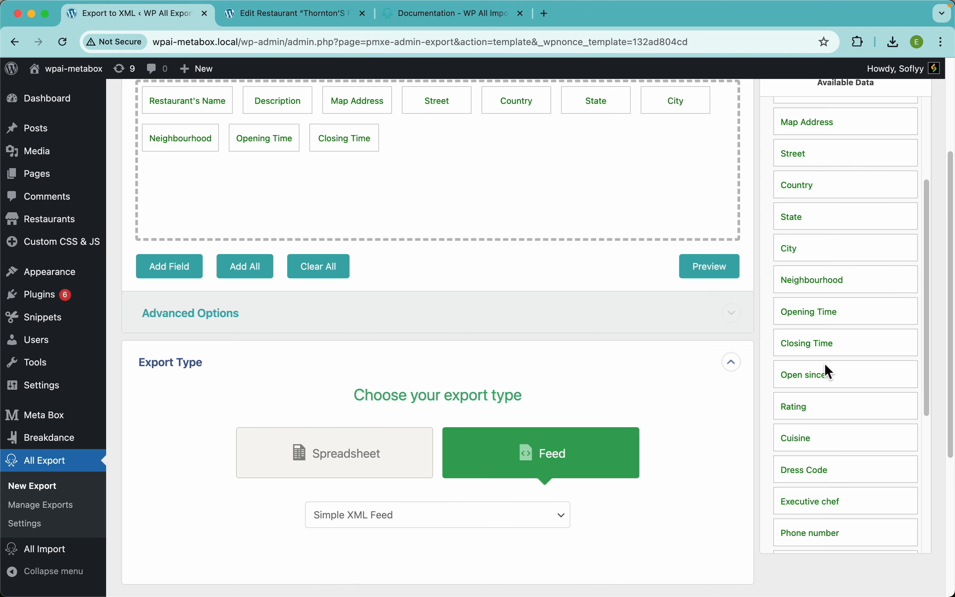
- Add the Meta Box Open since field to the export layout and preview its date in the XML
{"action": "left_click_drag", "start_coordinate": [825, 373], "coordinate": [549, 200]}
{"action": "left_click", "coordinate": [715, 268]}
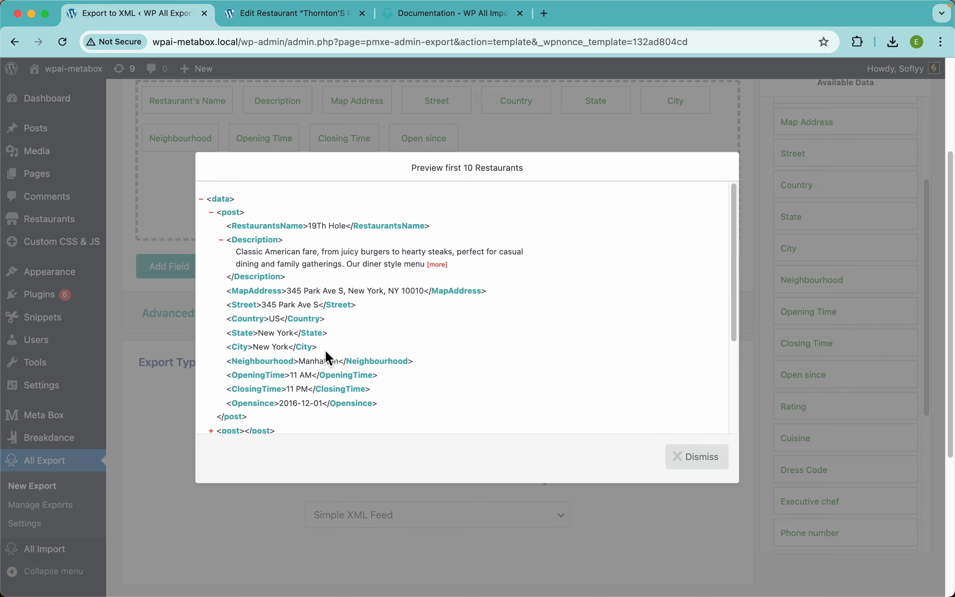
{"action": "scroll", "coordinate": [301, 410], "scroll_direction": "up", "scroll_amount": 5}
{"action": "left_click_drag", "start_coordinate": [290, 328], "coordinate": [175, 328]}
{"action": "scroll", "coordinate": [294, 321], "scroll_direction": "down", "scroll_amount": 5}
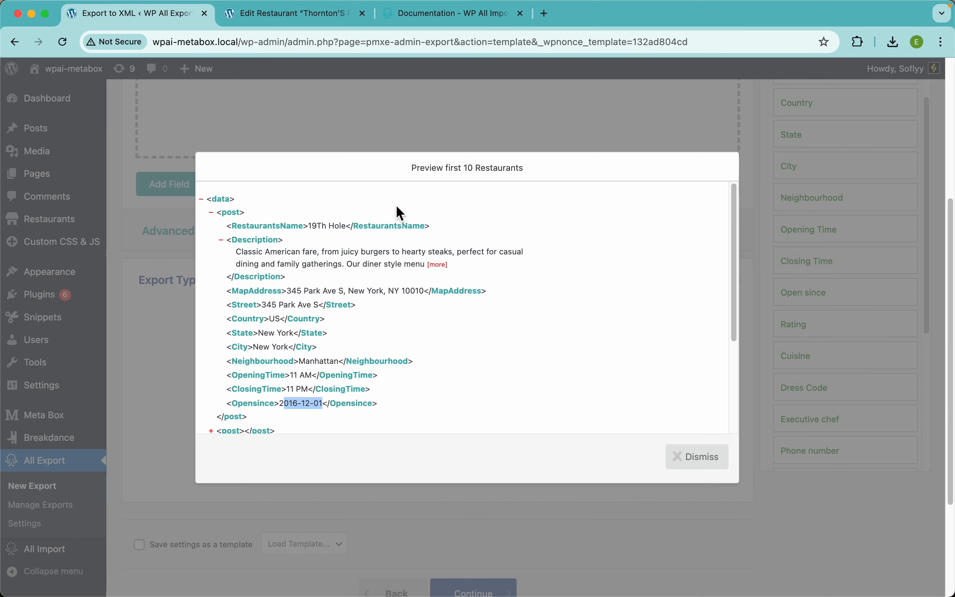
{"action": "left_click", "coordinate": [435, 122]}
- Set the date() format of the Open since export field to "D, F j Y" and preview it in the XML
{"action": "scroll", "coordinate": [438, 129], "scroll_direction": "up", "scroll_amount": 5}
{"action": "left_click", "coordinate": [435, 279]}
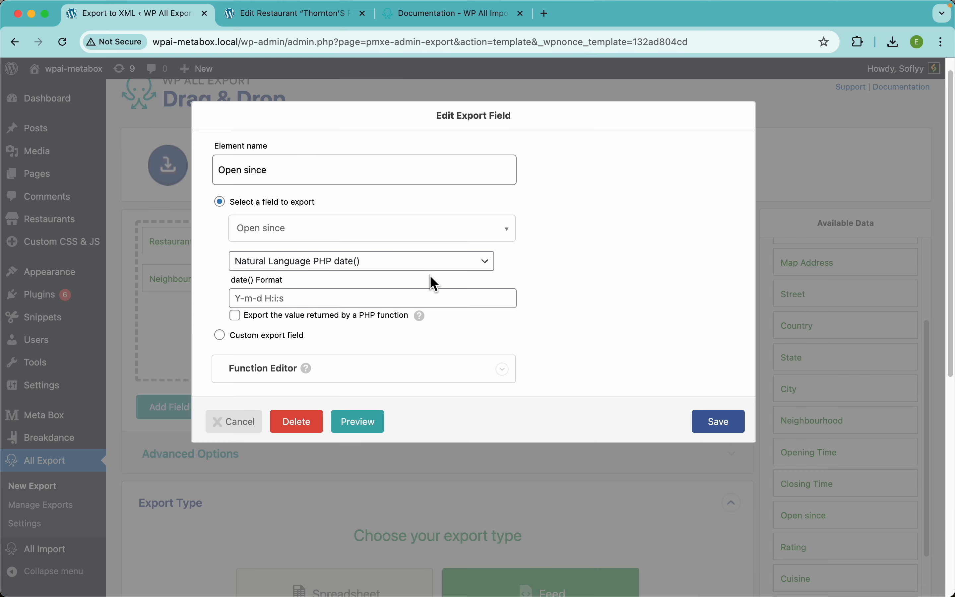
{"action": "left_click", "coordinate": [282, 298]}
{"action": "type", "text": "D, F j Y"}
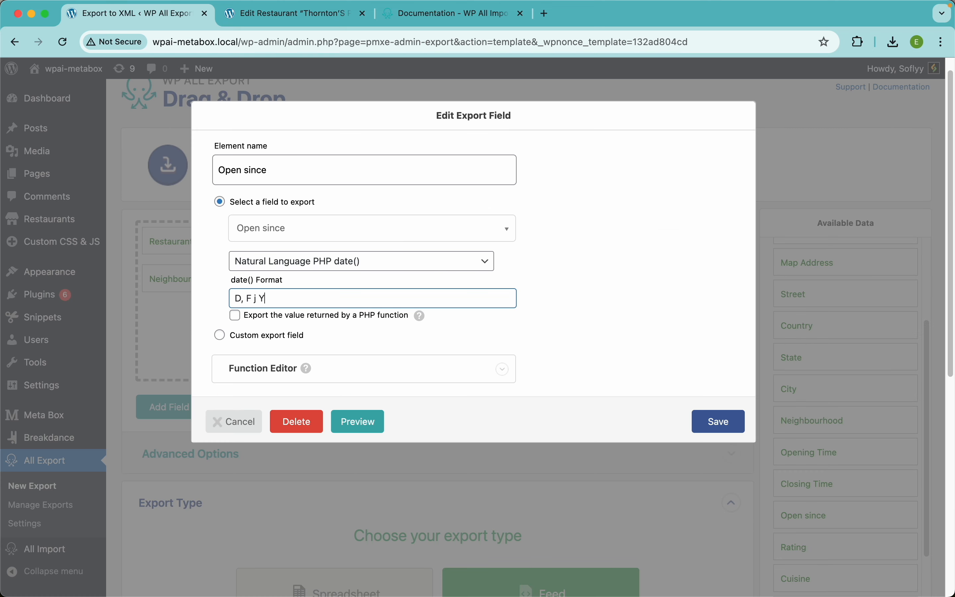
{"action": "left_click", "coordinate": [713, 421]}
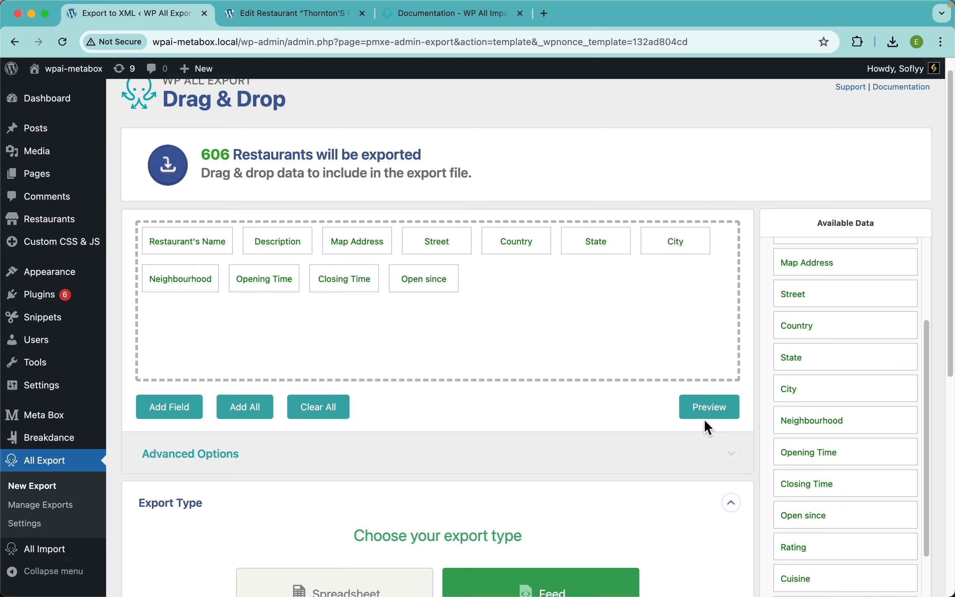
{"action": "left_click", "coordinate": [708, 409]}
{"action": "scroll", "coordinate": [333, 409], "scroll_direction": "up", "scroll_amount": 5}
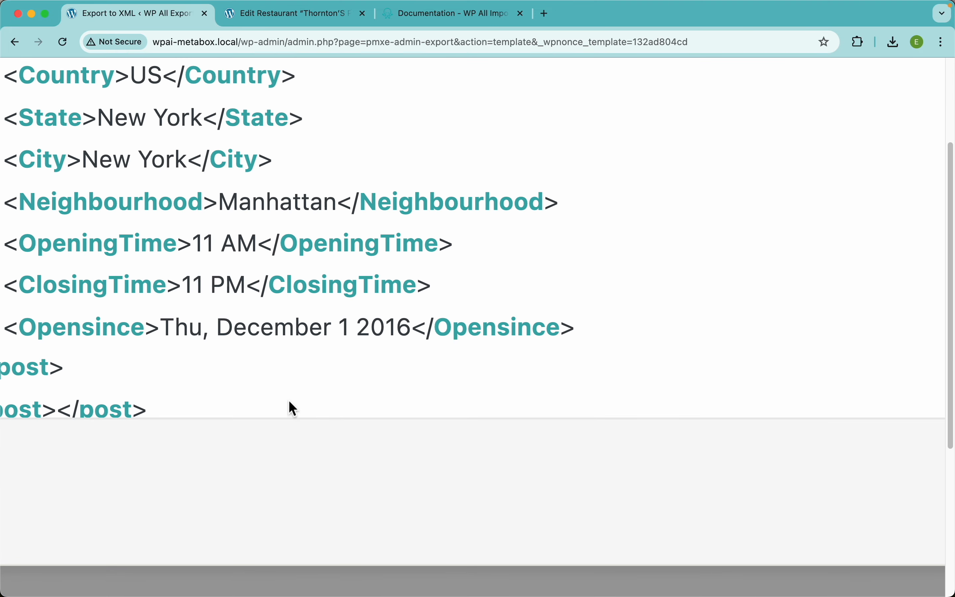
{"action": "scroll", "coordinate": [365, 331], "scroll_direction": "down", "scroll_amount": 5}
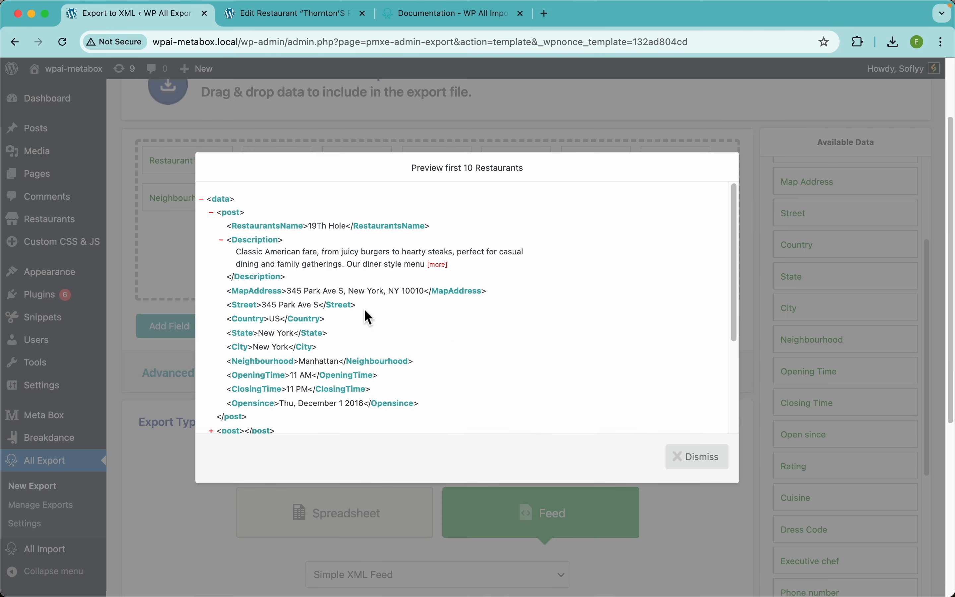
{"action": "left_click", "coordinate": [508, 129]}
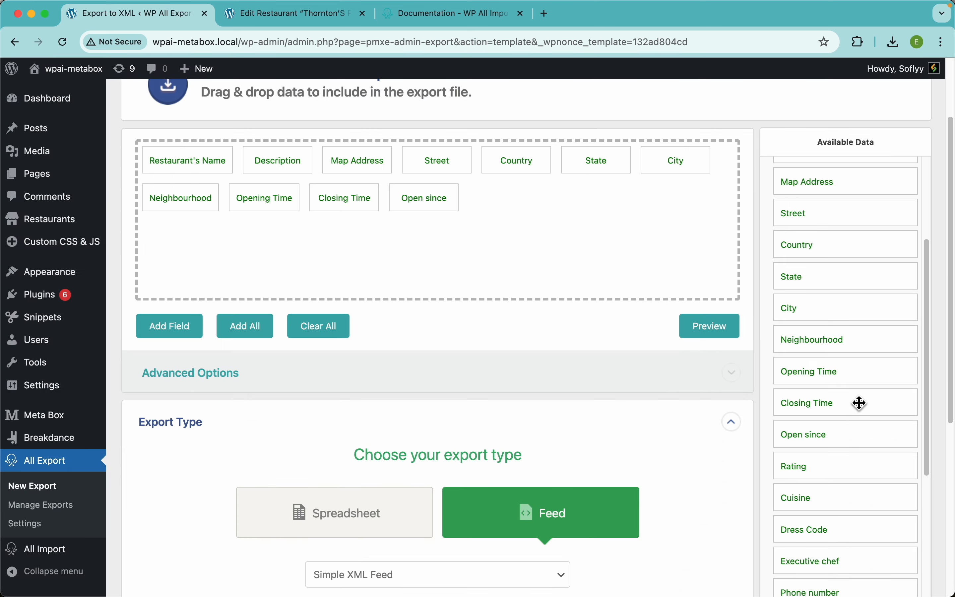
- Add the Meta Box Rating field to the export layout and preview its value in the XML
{"action": "scroll", "coordinate": [857, 400], "scroll_direction": "down", "scroll_amount": 3}
{"action": "left_click_drag", "start_coordinate": [832, 377], "coordinate": [481, 204]}
{"action": "left_click", "coordinate": [705, 338]}
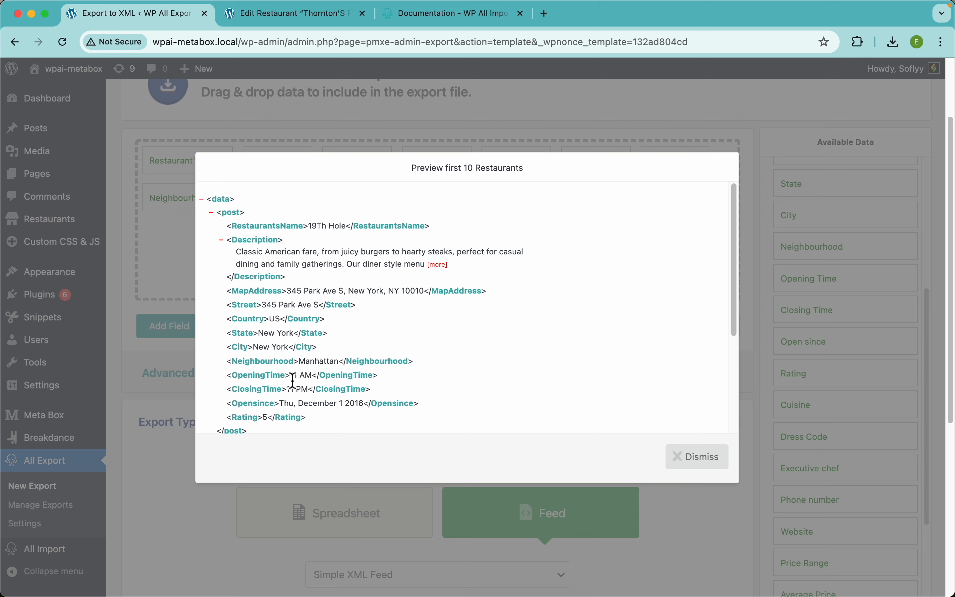
{"action": "scroll", "coordinate": [273, 378], "scroll_direction": "down", "scroll_amount": 2}
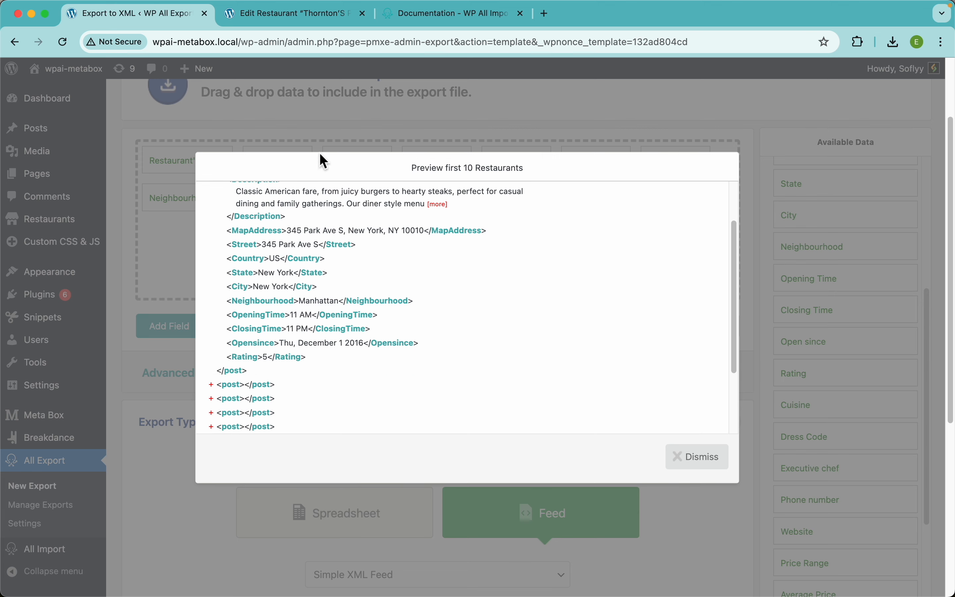
- Compare the rating shown in the Thornton'S Pub restaurant details with the Rating value in the XML preview
{"action": "left_click", "coordinate": [301, 21]}
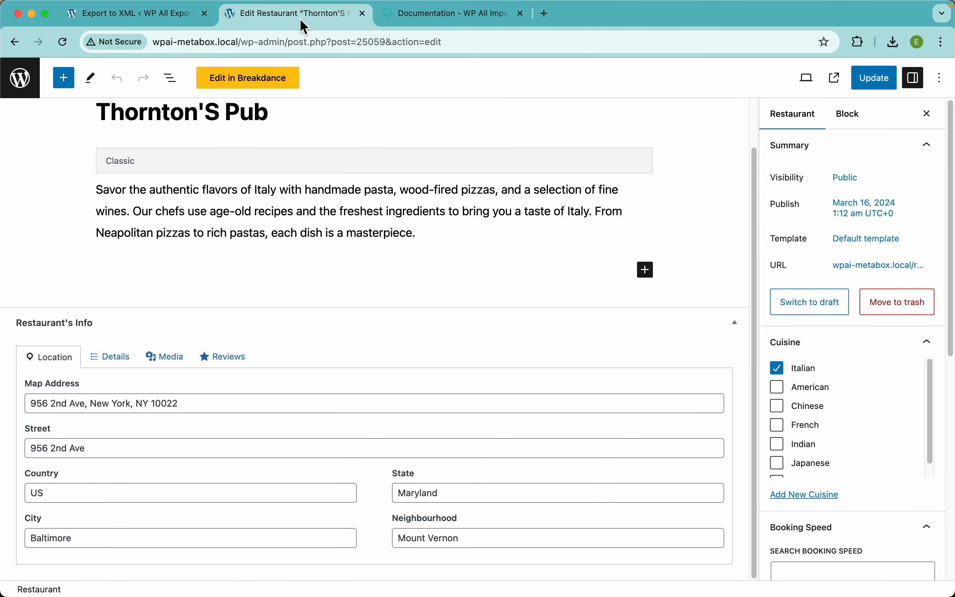
{"action": "left_click", "coordinate": [130, 359]}
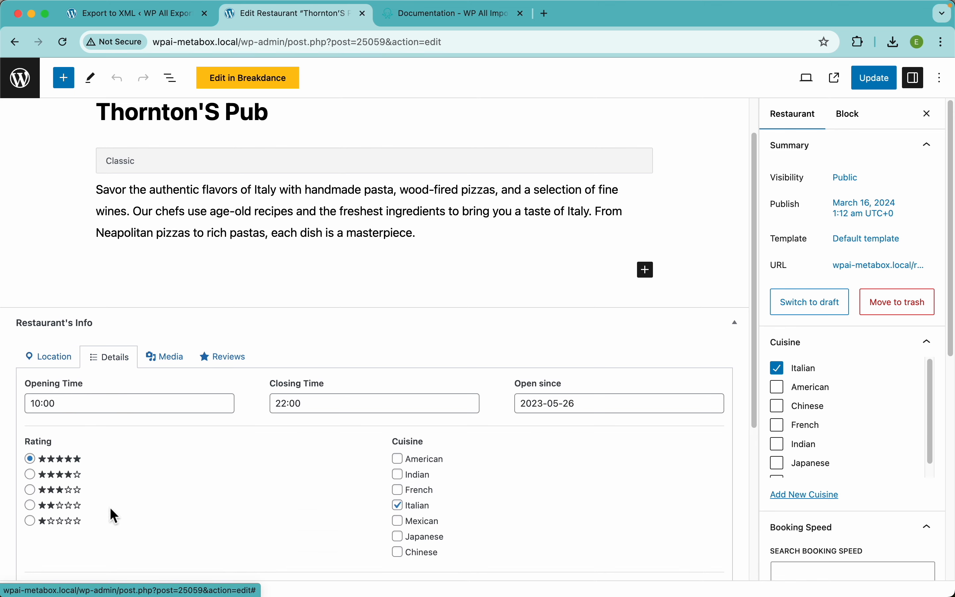
{"action": "double_click", "coordinate": [59, 462]}
{"action": "left_click", "coordinate": [138, 15]}
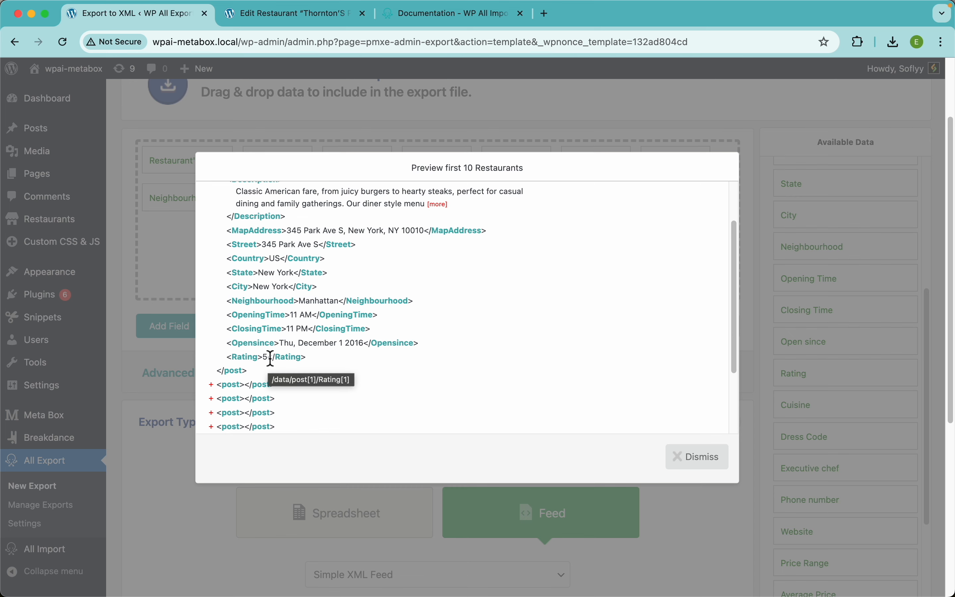
{"action": "left_click", "coordinate": [697, 462]}
- Turn the Rating export field into a custom export field with the value "{Rating} stars" and save it
{"action": "left_click", "coordinate": [505, 201]}
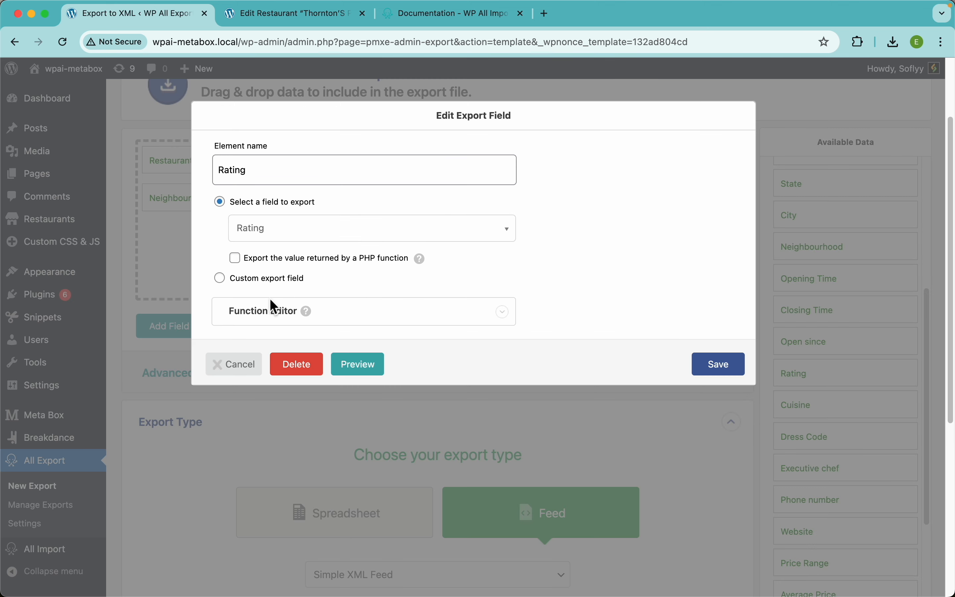
{"action": "left_click", "coordinate": [272, 280]}
{"action": "left_click", "coordinate": [310, 178]}
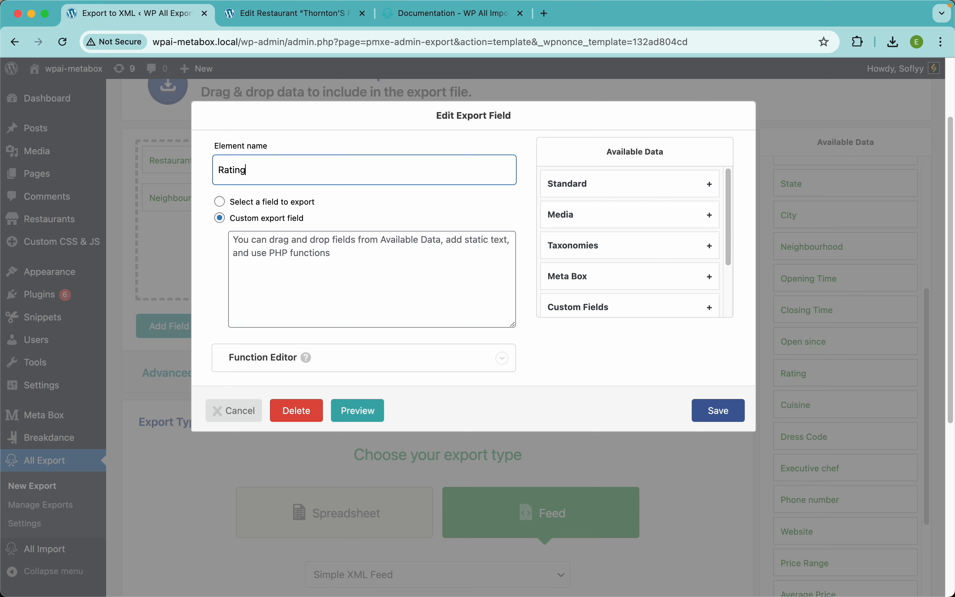
{"action": "left_click", "coordinate": [316, 253]}
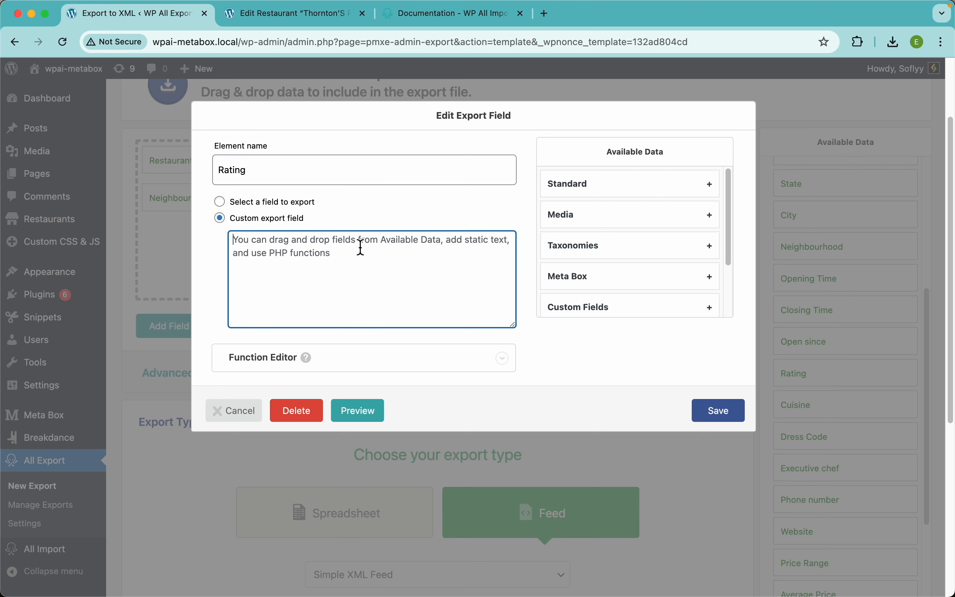
{"action": "left_click", "coordinate": [596, 277]}
{"action": "scroll", "coordinate": [639, 274], "scroll_direction": "down", "scroll_amount": 3}
{"action": "scroll", "coordinate": [640, 274], "scroll_direction": "down", "scroll_amount": 5}
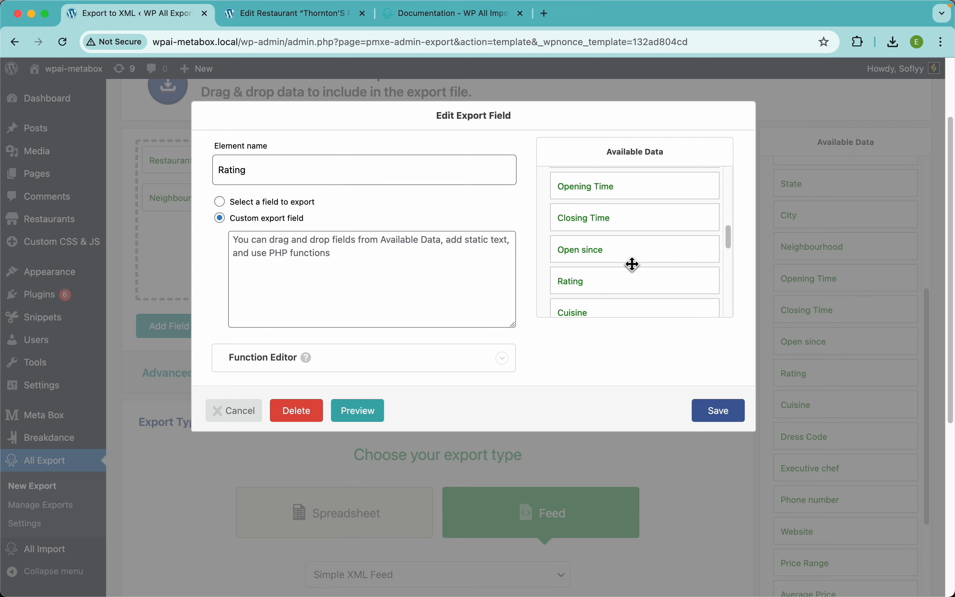
{"action": "left_click_drag", "start_coordinate": [601, 282], "coordinate": [411, 268]}
{"action": "left_click", "coordinate": [411, 268]}
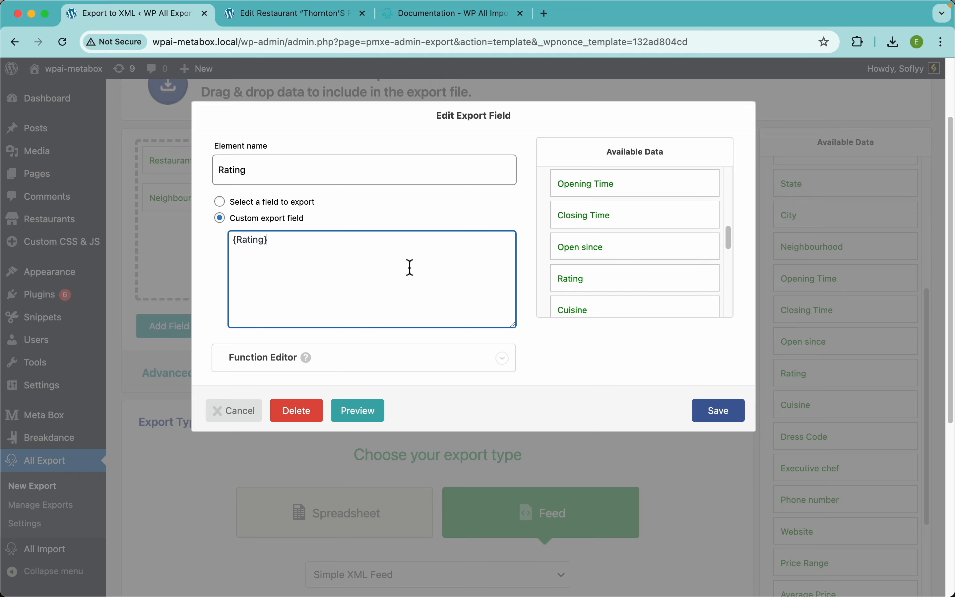
{"action": "left_click", "coordinate": [726, 411]}
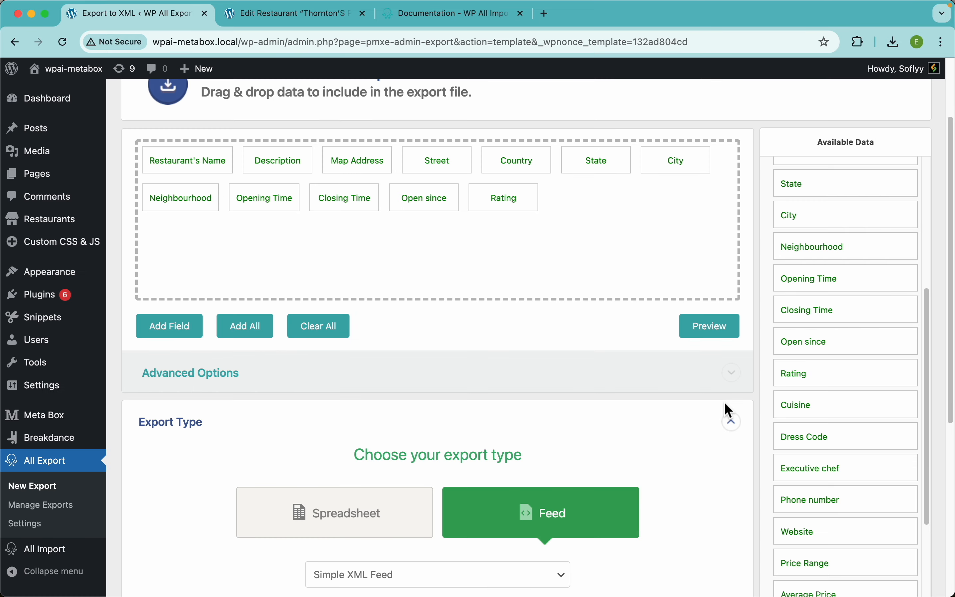
- Preview the XML and expand further restaurant posts to check their Rating values
{"action": "left_click", "coordinate": [715, 326]}
{"action": "scroll", "coordinate": [372, 320], "scroll_direction": "down", "scroll_amount": 5}
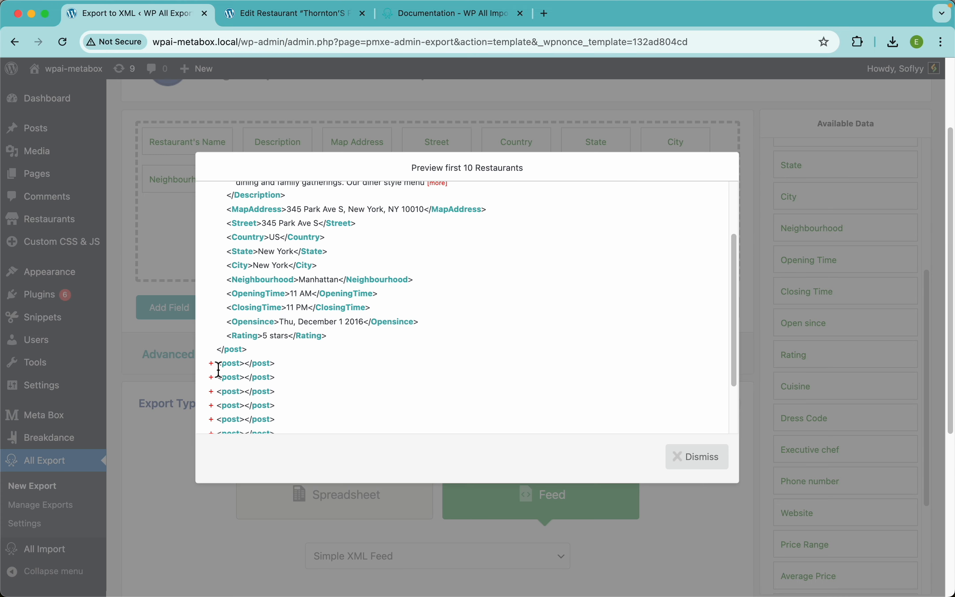
{"action": "left_click", "coordinate": [218, 367]}
{"action": "scroll", "coordinate": [277, 355], "scroll_direction": "down", "scroll_amount": 4}
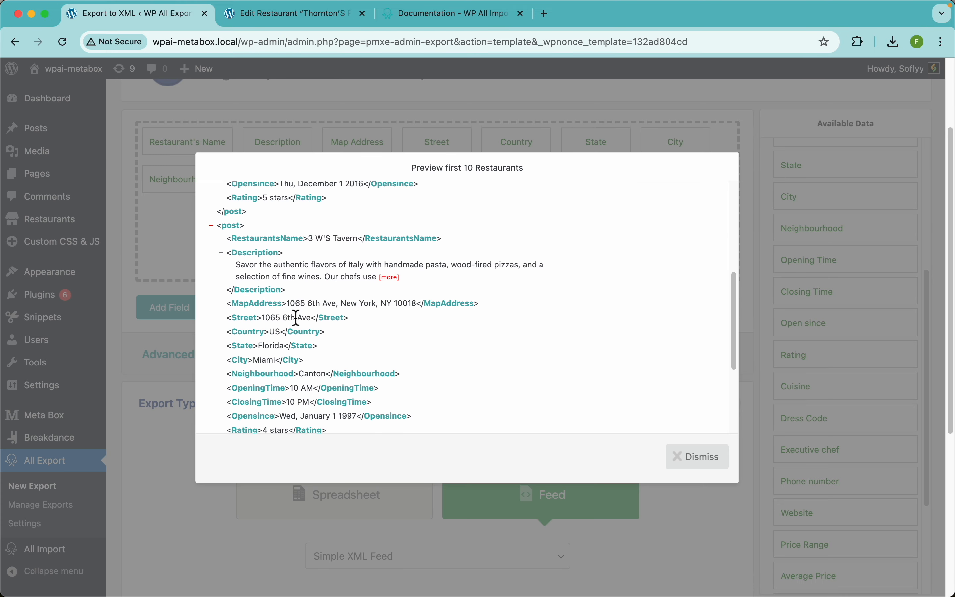
{"action": "scroll", "coordinate": [297, 317], "scroll_direction": "down", "scroll_amount": 4}
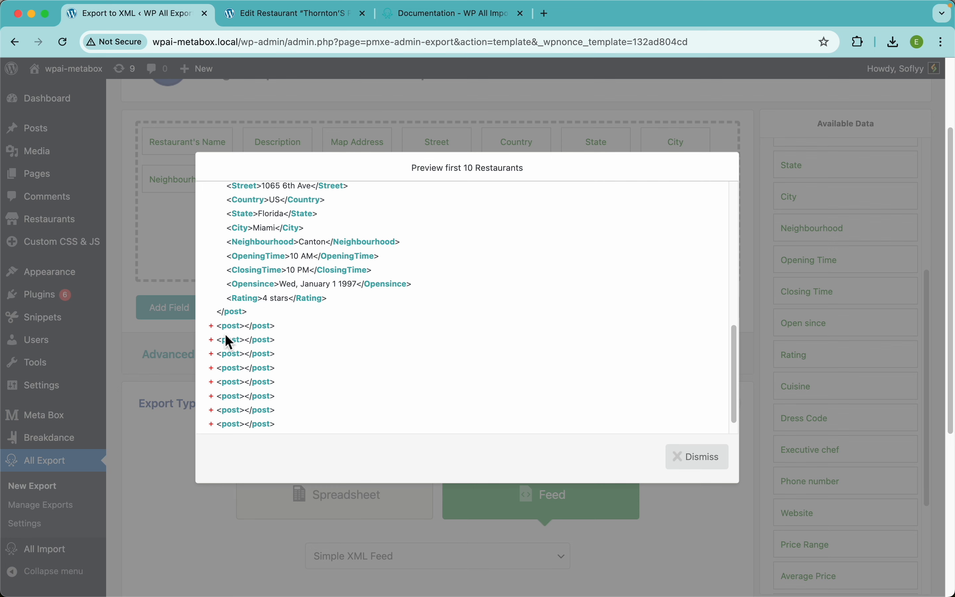
{"action": "left_click", "coordinate": [221, 353]}
{"action": "scroll", "coordinate": [283, 348], "scroll_direction": "down", "scroll_amount": 3}
{"action": "scroll", "coordinate": [283, 348], "scroll_direction": "down", "scroll_amount": 1}
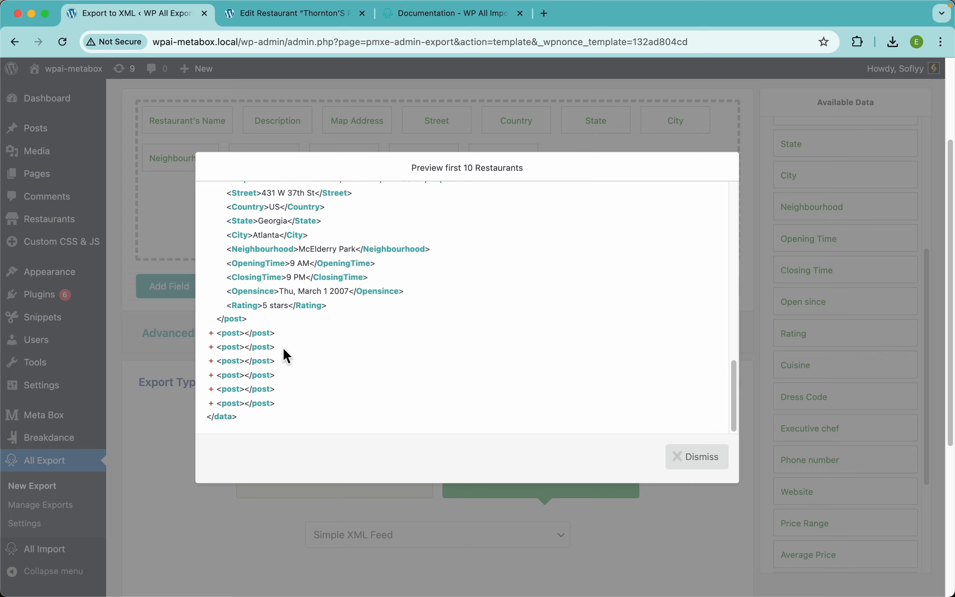
{"action": "left_click", "coordinate": [186, 265]}
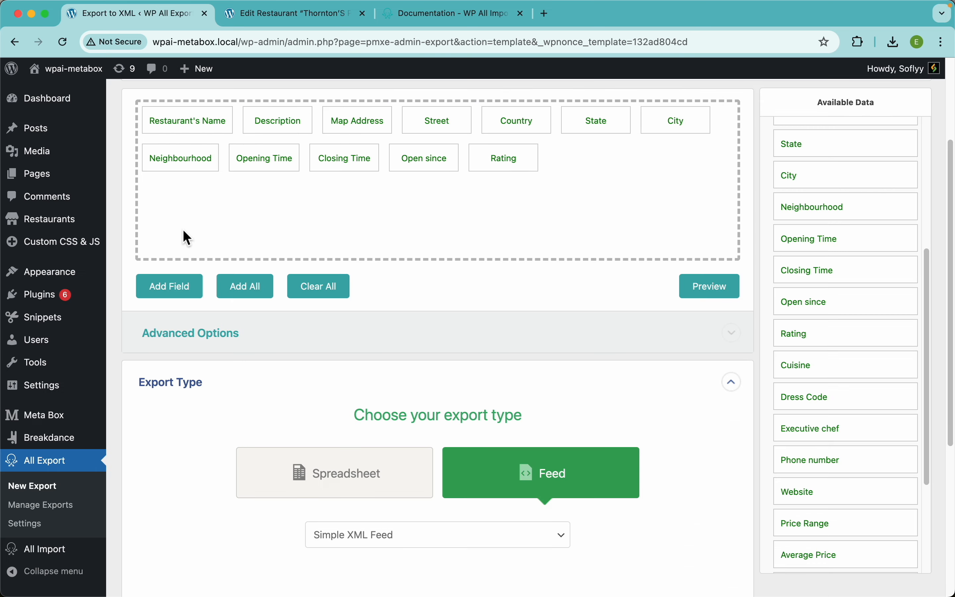
- Add the Meta Box Cuisine, Dress Code, Executive chef, Phone number and Website fields to the export layout
{"action": "scroll", "coordinate": [446, 240], "scroll_direction": "up", "scroll_amount": 4}
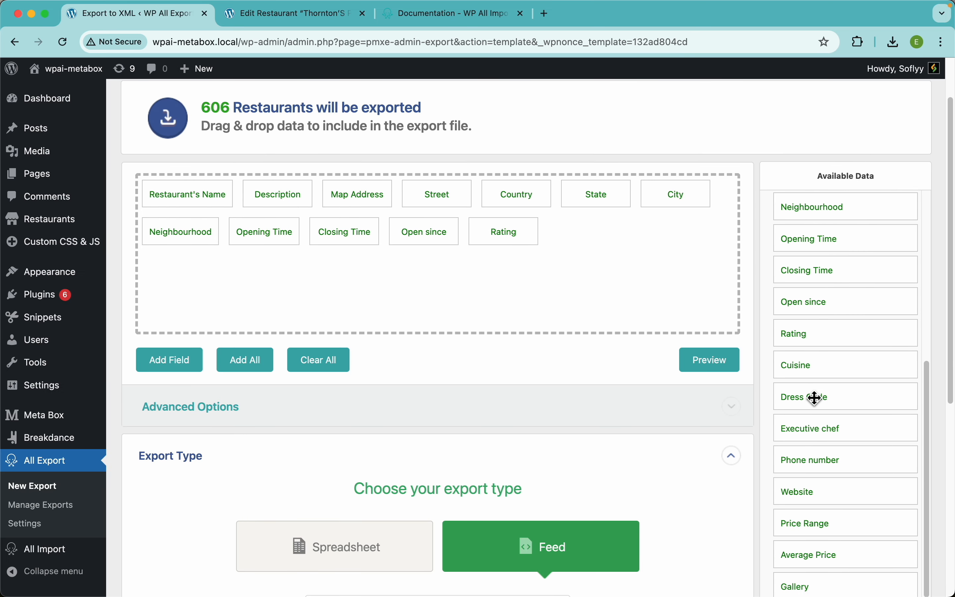
{"action": "left_click_drag", "start_coordinate": [812, 370], "coordinate": [633, 267]}
{"action": "left_click_drag", "start_coordinate": [807, 396], "coordinate": [655, 315]}
{"action": "left_click_drag", "start_coordinate": [817, 430], "coordinate": [614, 302]}
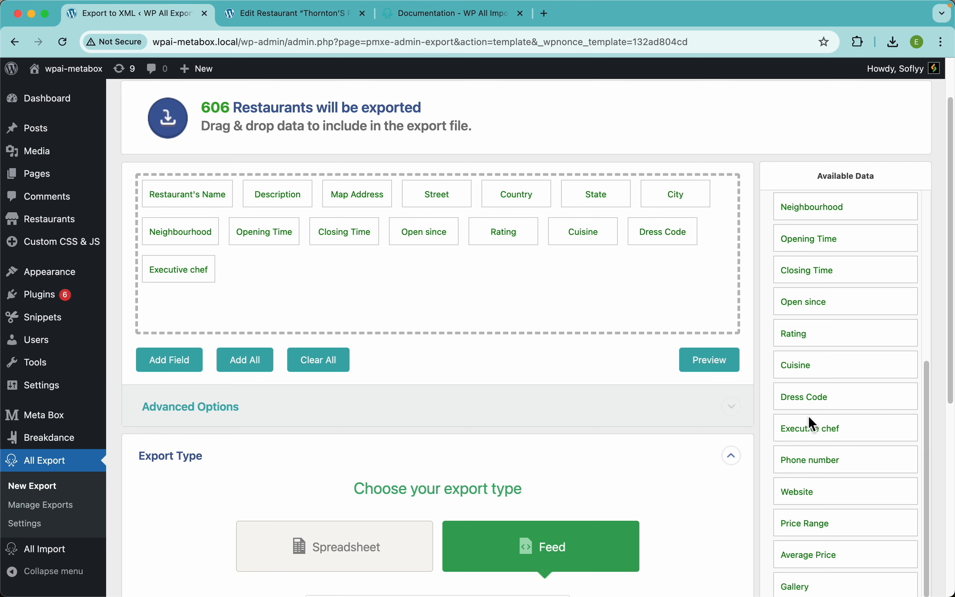
{"action": "left_click_drag", "start_coordinate": [814, 459], "coordinate": [624, 300]}
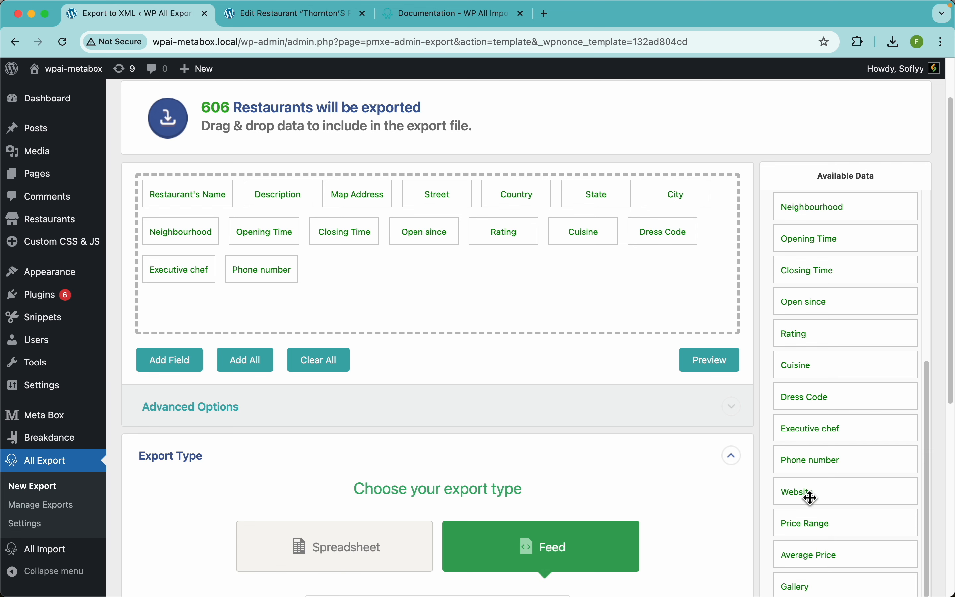
{"action": "left_click_drag", "start_coordinate": [807, 493], "coordinate": [595, 295]}
- Preview the Cuisine through Website fields in the XML and view the Phone number export field's settings
{"action": "left_click", "coordinate": [710, 361]}
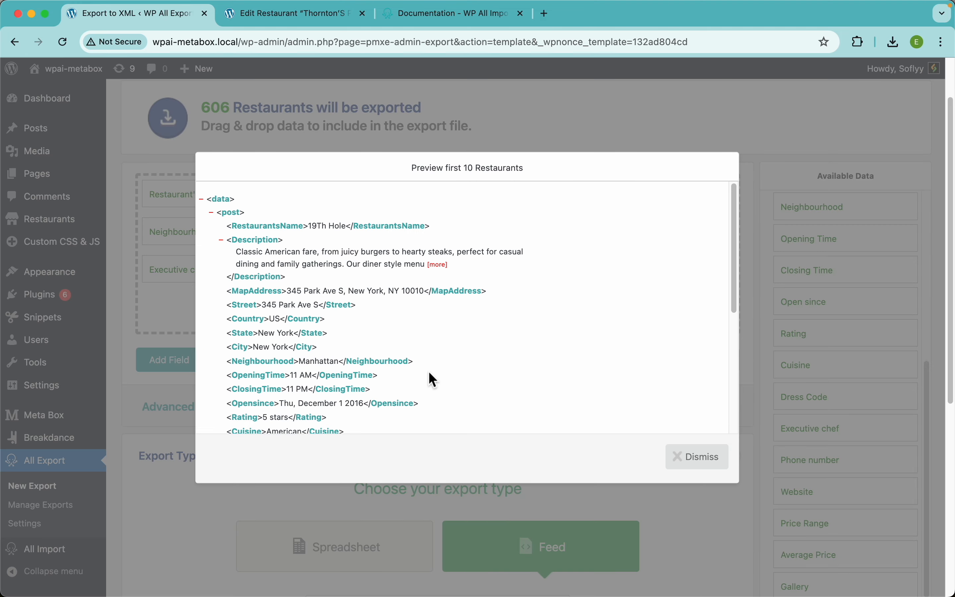
{"action": "scroll", "coordinate": [433, 380], "scroll_direction": "down", "scroll_amount": 3}
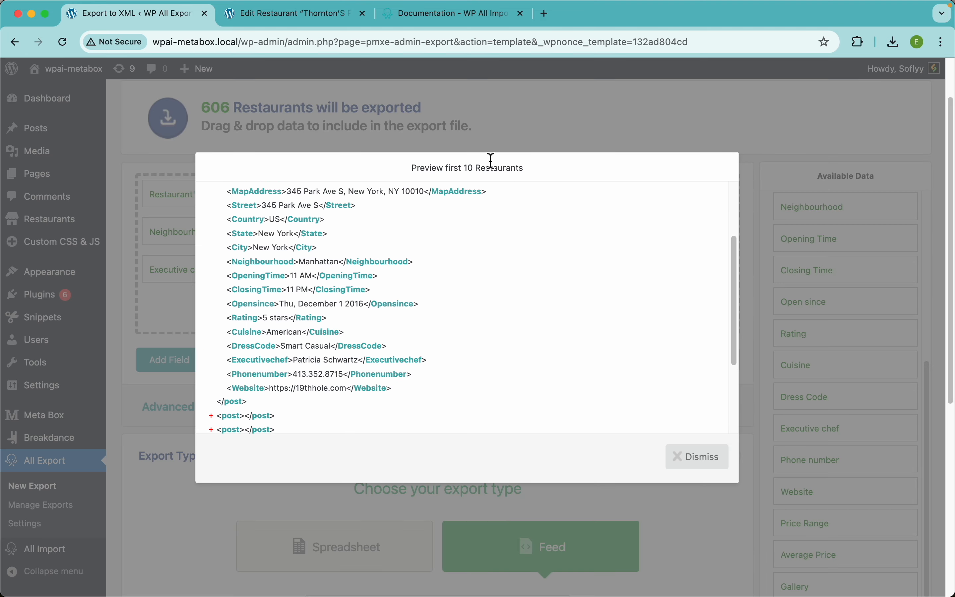
{"action": "left_click", "coordinate": [525, 139]}
{"action": "left_click", "coordinate": [268, 271]}
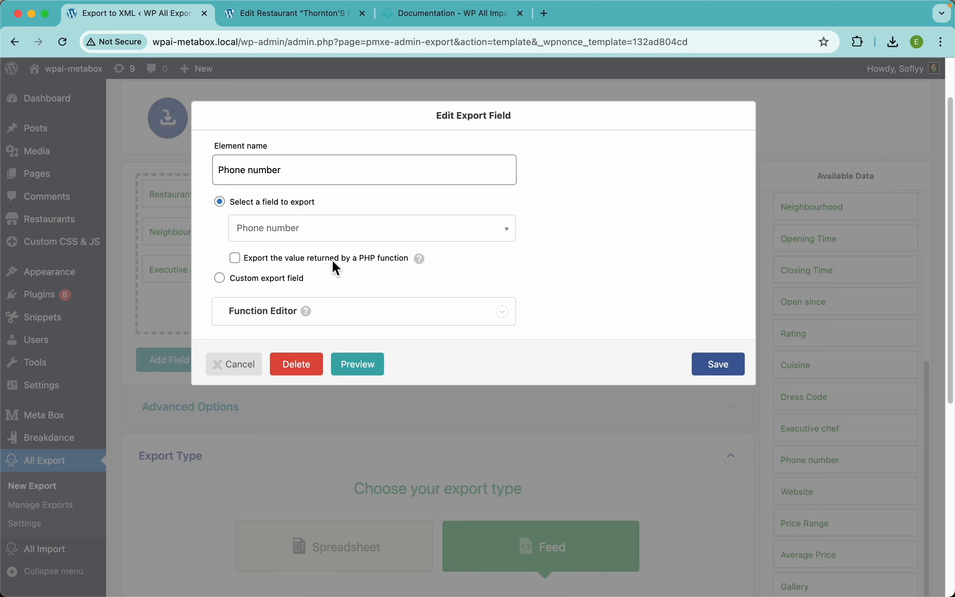
{"action": "left_click", "coordinate": [158, 281]}
- Add the Meta Box Price Range, Average Price and Gallery fields to the export layout and preview them in the XML
{"action": "scroll", "coordinate": [863, 497], "scroll_direction": "down", "scroll_amount": 3}
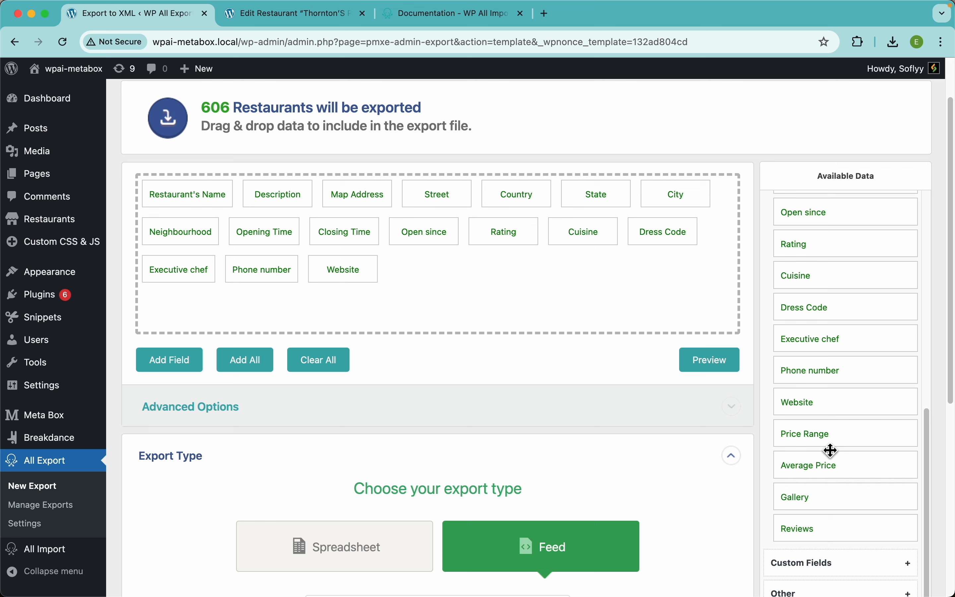
{"action": "left_click_drag", "start_coordinate": [819, 438], "coordinate": [596, 284]}
{"action": "left_click_drag", "start_coordinate": [810, 465], "coordinate": [650, 303]}
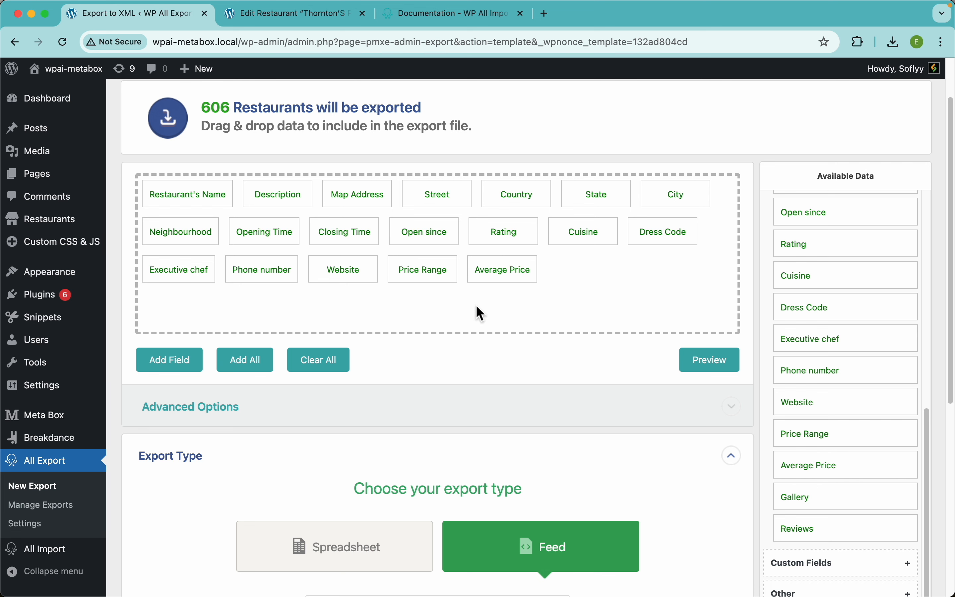
{"action": "left_click_drag", "start_coordinate": [812, 498], "coordinate": [663, 296]}
{"action": "left_click", "coordinate": [710, 360]}
{"action": "scroll", "coordinate": [402, 391], "scroll_direction": "down", "scroll_amount": 5}
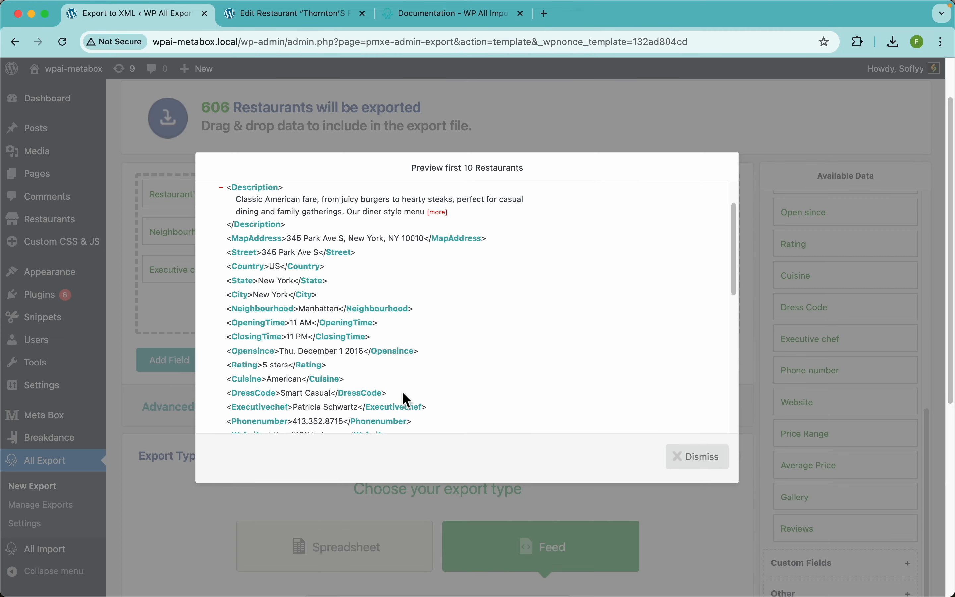
{"action": "scroll", "coordinate": [402, 391], "scroll_direction": "down", "scroll_amount": 2}
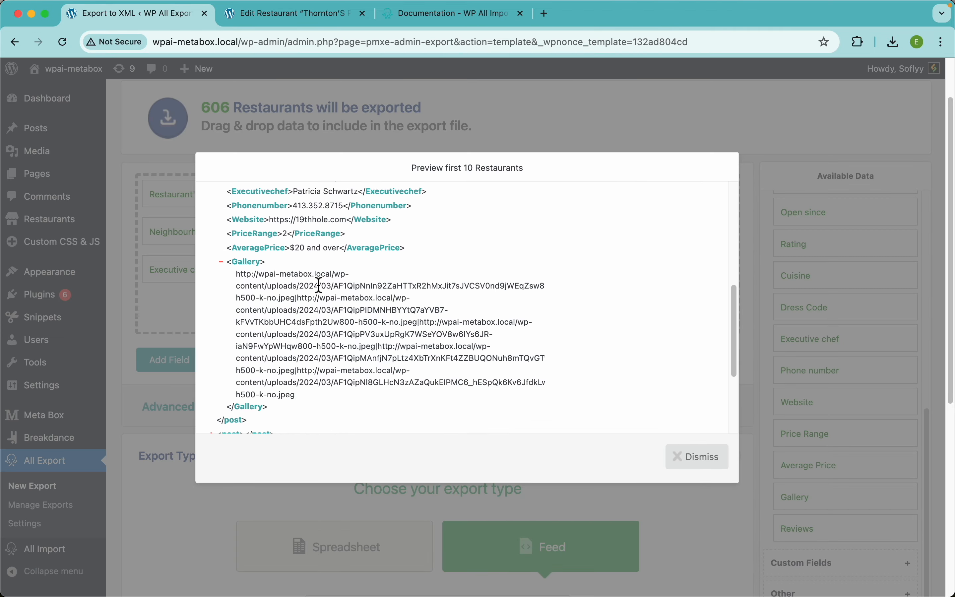
{"action": "scroll", "coordinate": [319, 285], "scroll_direction": "up", "scroll_amount": 5}
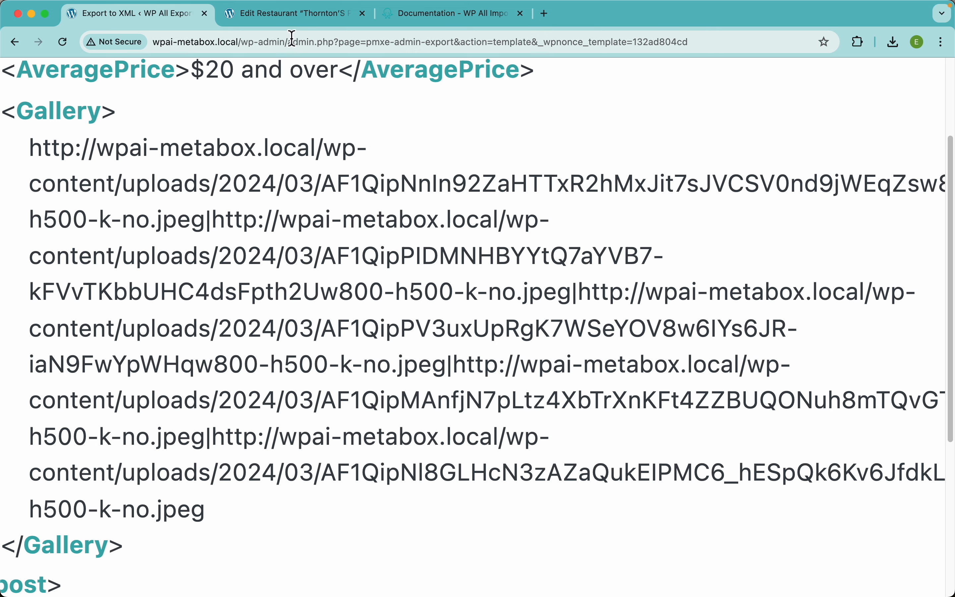
- View the gallery images in the Thornton'S Pub restaurant's media, and return to the XML preview
{"action": "left_click", "coordinate": [301, 18]}
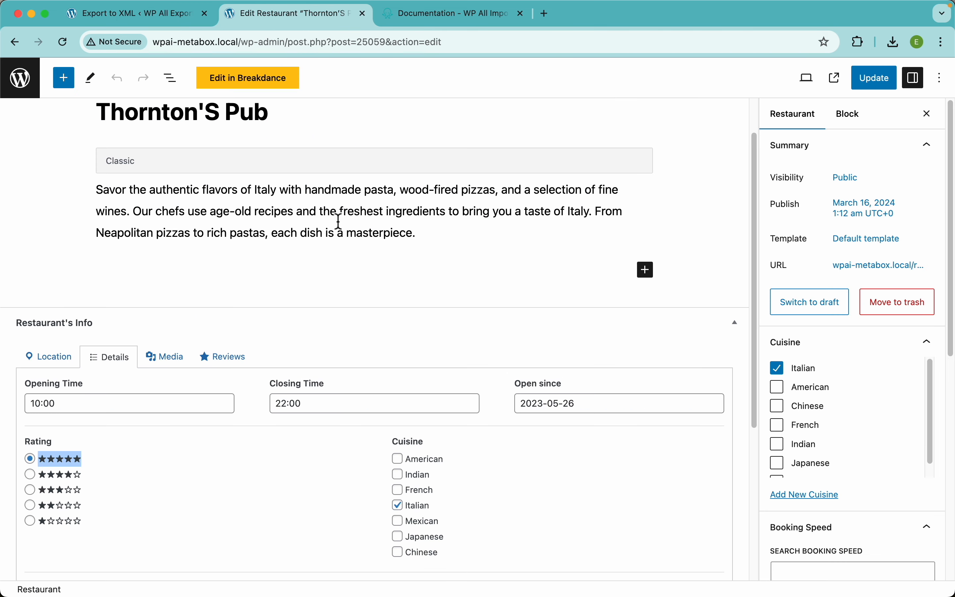
{"action": "left_click", "coordinate": [187, 368]}
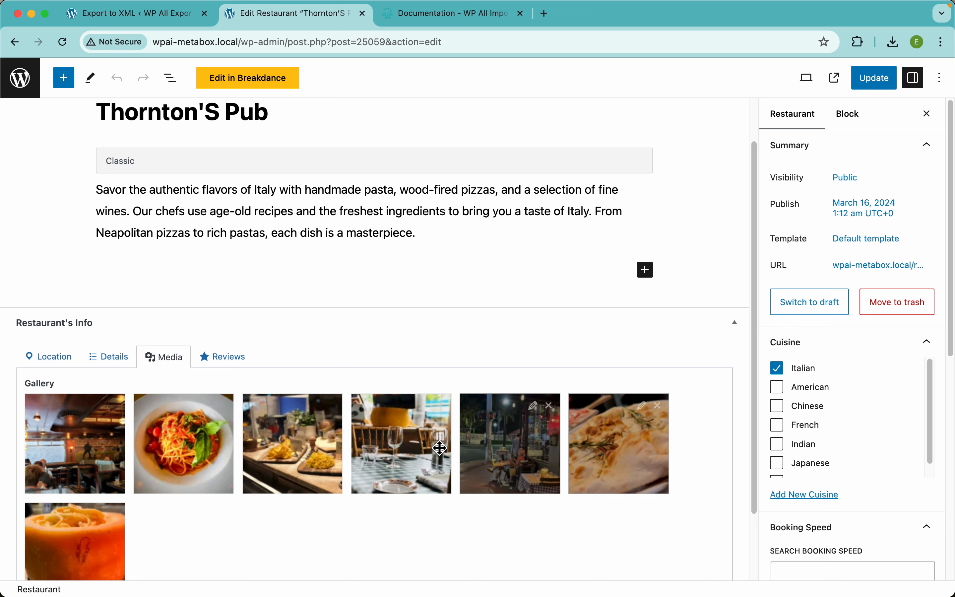
{"action": "left_click", "coordinate": [160, 18]}
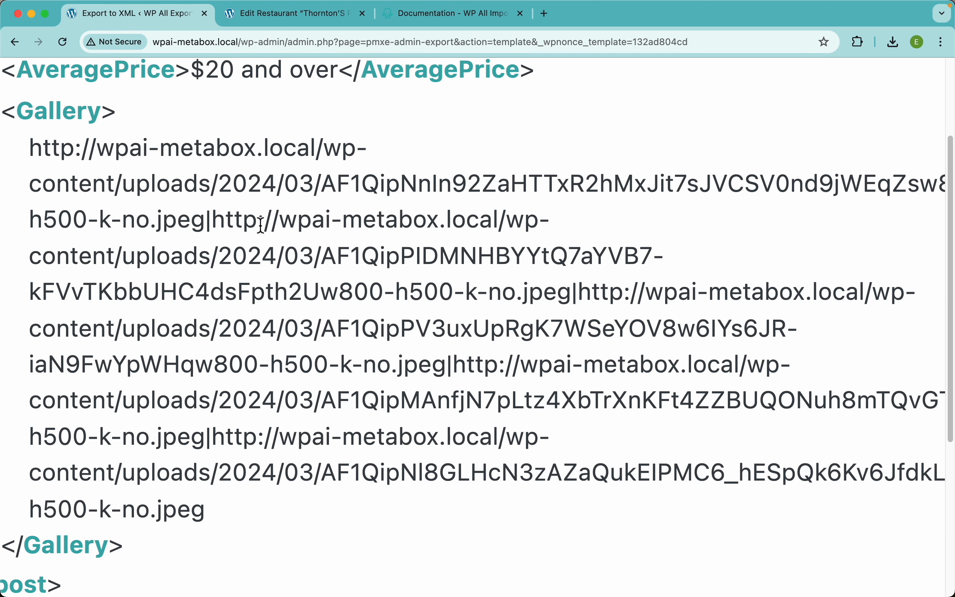
- Examine the image URLs and their separators in the Gallery element of the XML preview, and close the preview
{"action": "left_click_drag", "start_coordinate": [210, 222], "coordinate": [30, 145]}
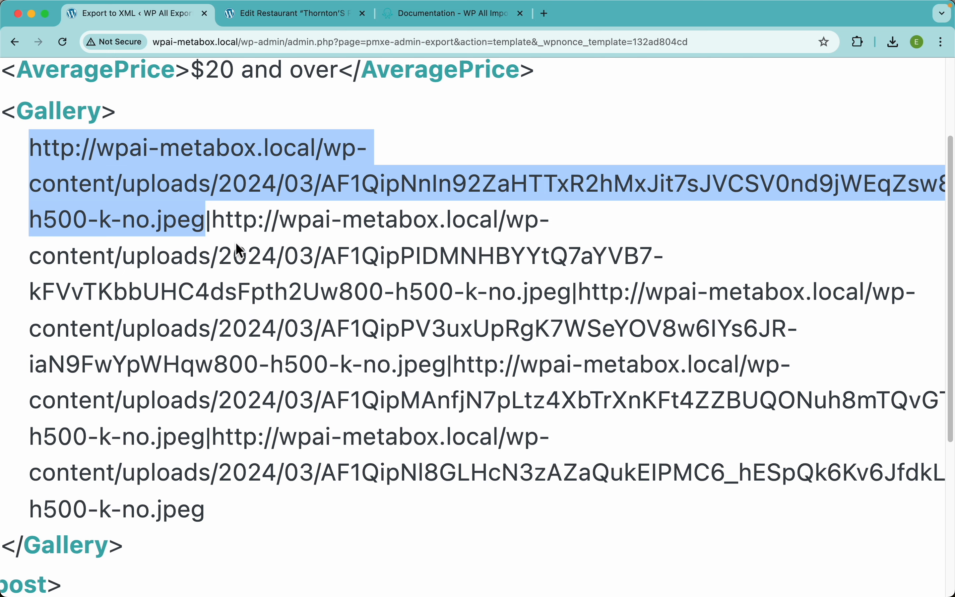
{"action": "double_click", "coordinate": [214, 223]}
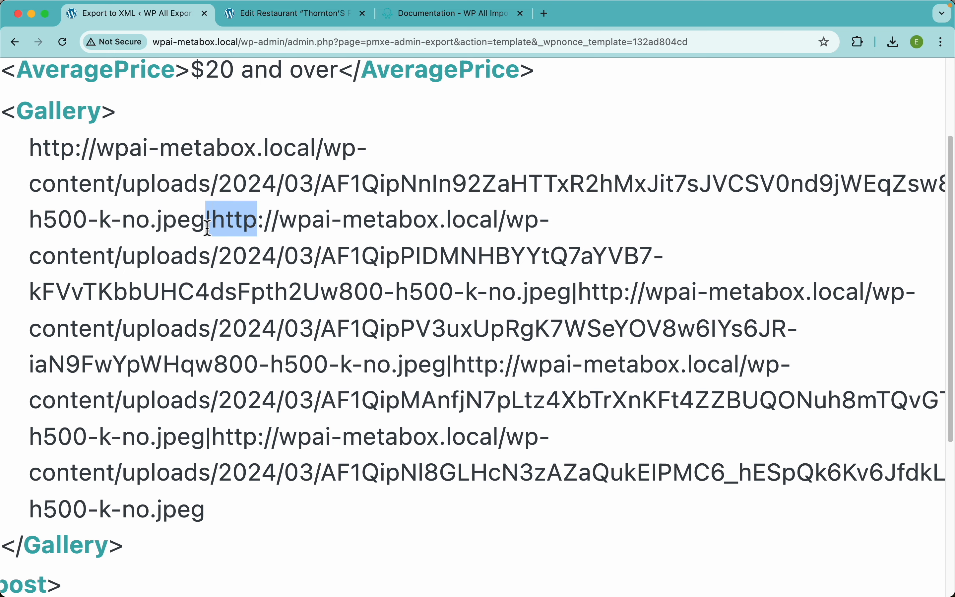
{"action": "left_click", "coordinate": [212, 224]}
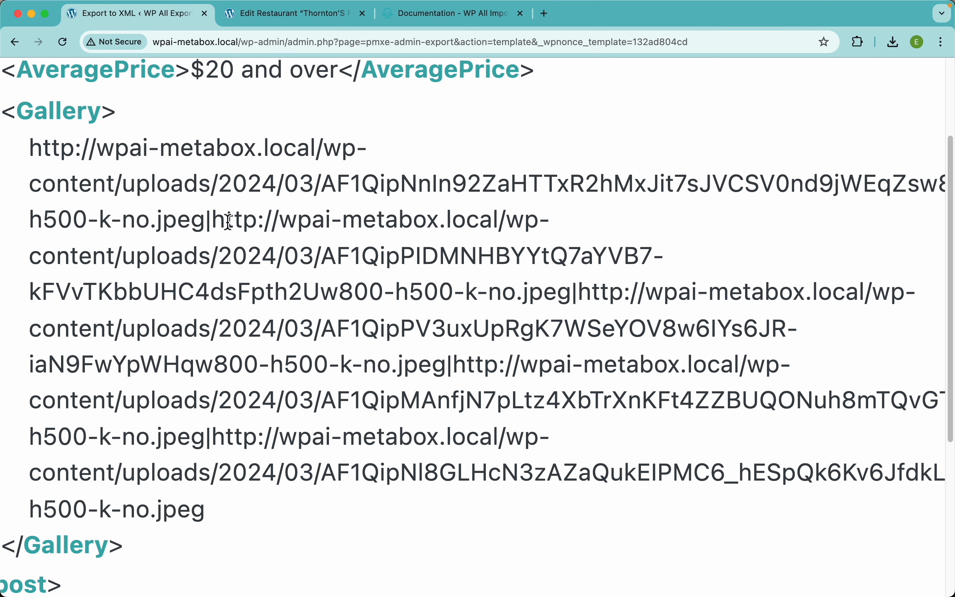
{"action": "scroll", "coordinate": [243, 238], "scroll_direction": "left", "scroll_amount": 2}
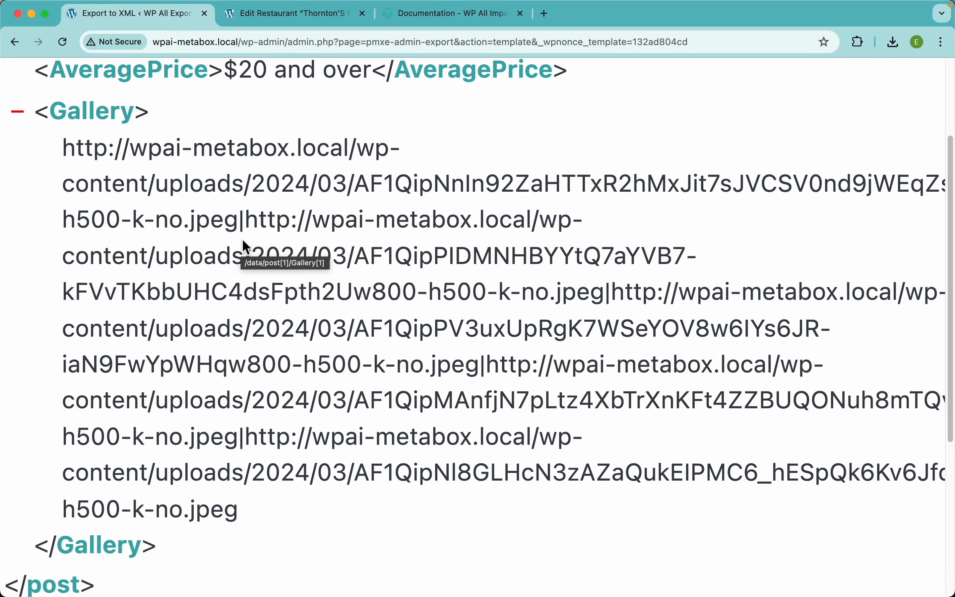
{"action": "scroll", "coordinate": [247, 233], "scroll_direction": "down", "scroll_amount": 5}
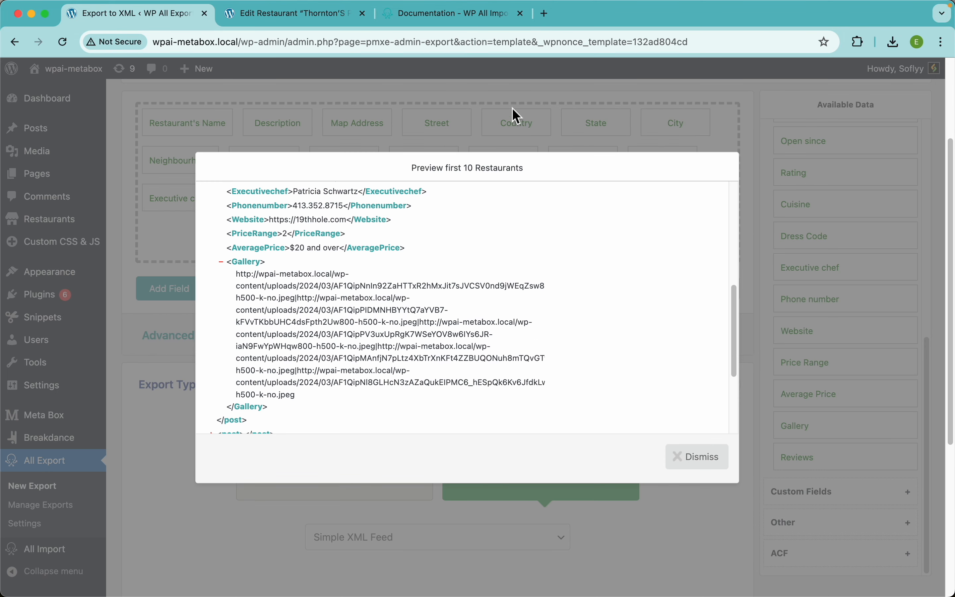
{"action": "left_click", "coordinate": [512, 109]}
- Set the Gallery export field's value format to Media ID, save it and preview the Gallery element in the XML
{"action": "left_click", "coordinate": [588, 204]}
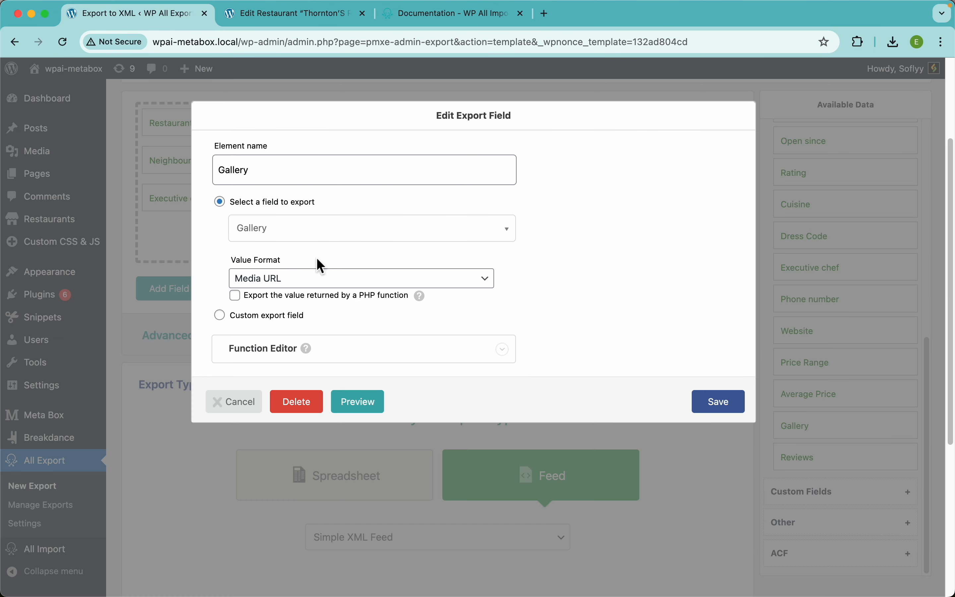
{"action": "left_click", "coordinate": [302, 285]}
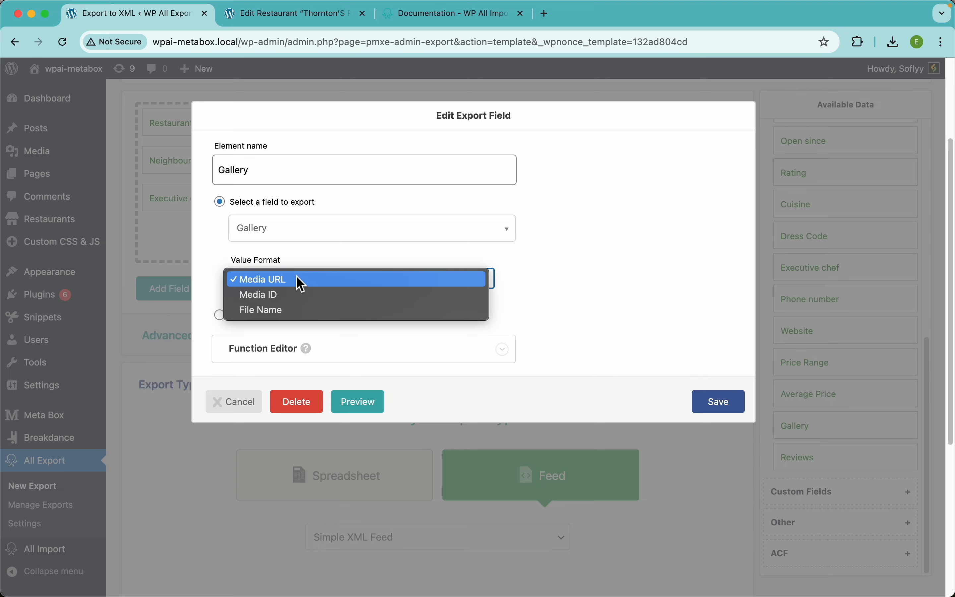
{"action": "left_click", "coordinate": [274, 294]}
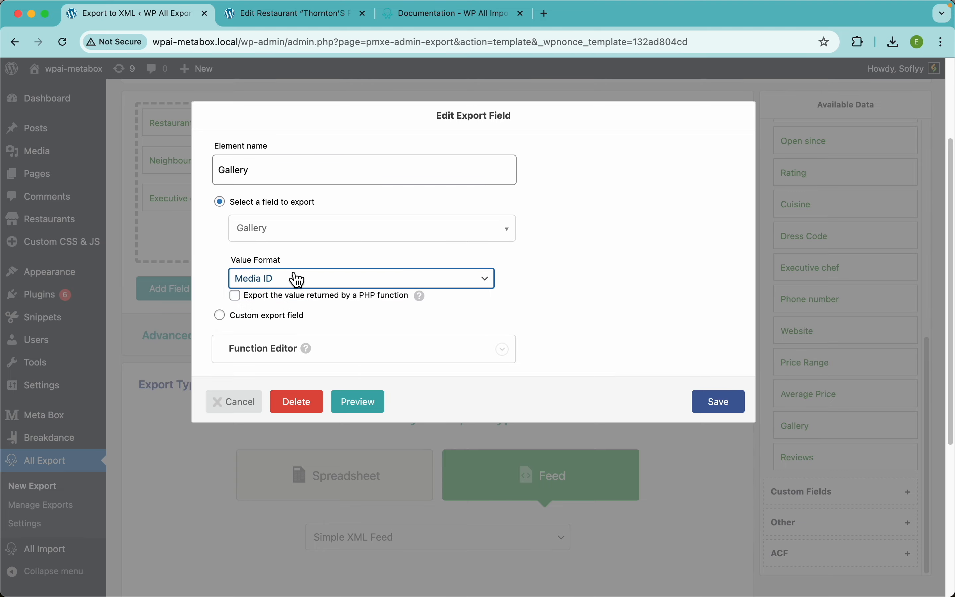
{"action": "left_click", "coordinate": [716, 407]}
{"action": "left_click", "coordinate": [713, 292]}
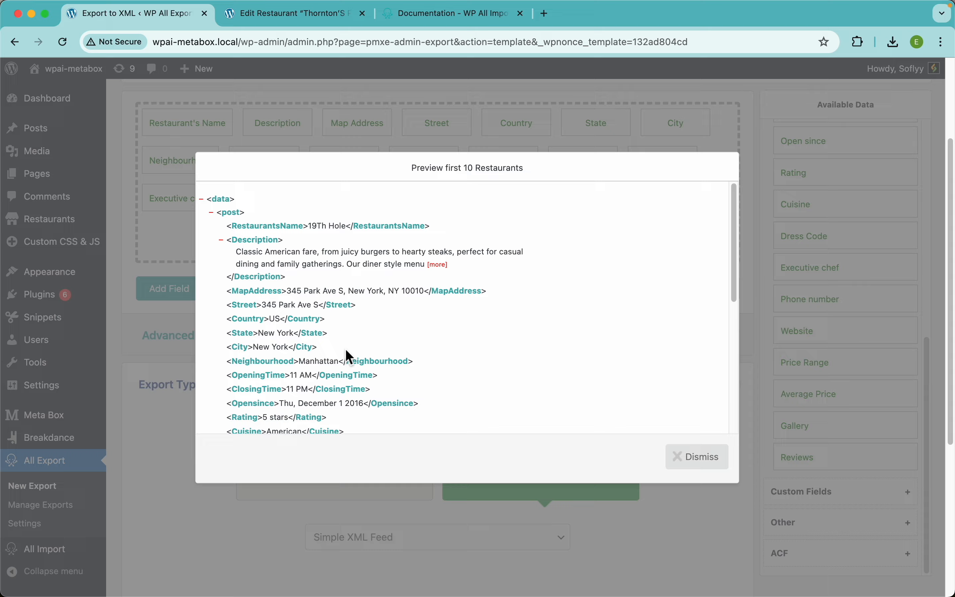
{"action": "scroll", "coordinate": [346, 351], "scroll_direction": "down", "scroll_amount": 5}
{"action": "scroll", "coordinate": [335, 342], "scroll_direction": "up", "scroll_amount": 5}
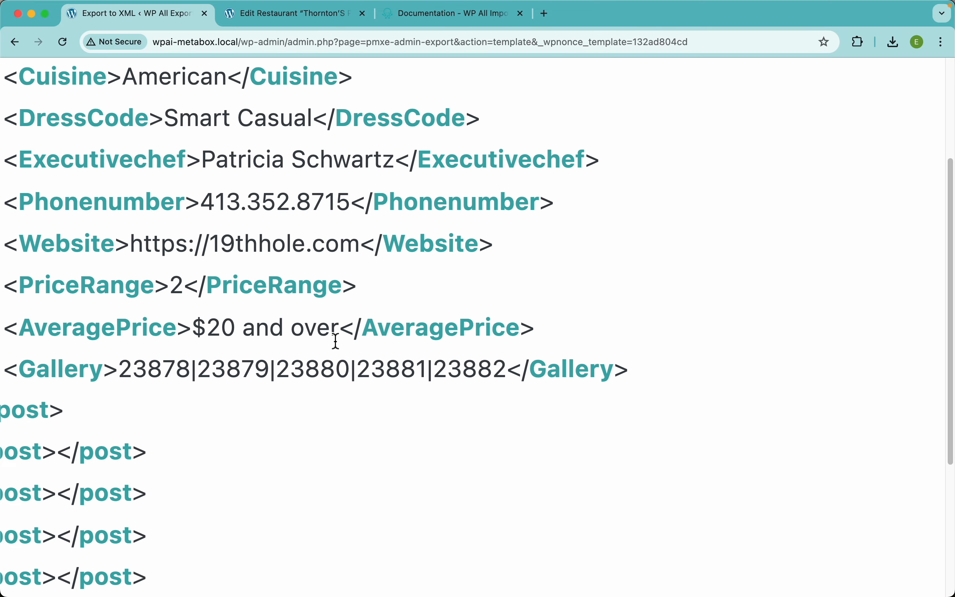
- Close the preview, set the Gallery export field's value format to File Name, and preview the Gallery element in the XML
{"action": "scroll", "coordinate": [438, 394], "scroll_direction": "down", "scroll_amount": 5}
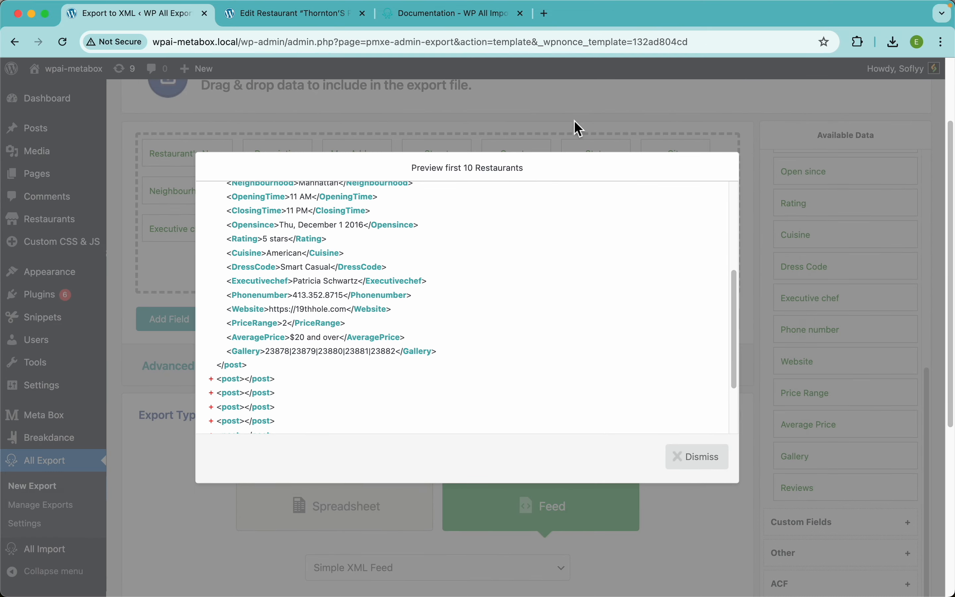
{"action": "left_click", "coordinate": [579, 129]}
{"action": "left_click", "coordinate": [586, 230]}
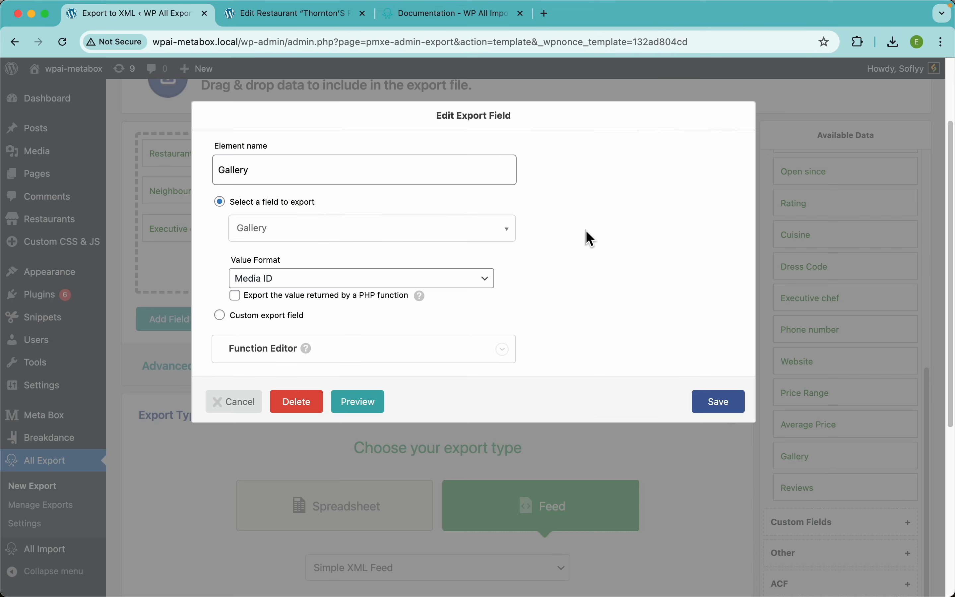
{"action": "left_click", "coordinate": [338, 288]}
{"action": "left_click", "coordinate": [291, 297]}
{"action": "left_click", "coordinate": [716, 405]}
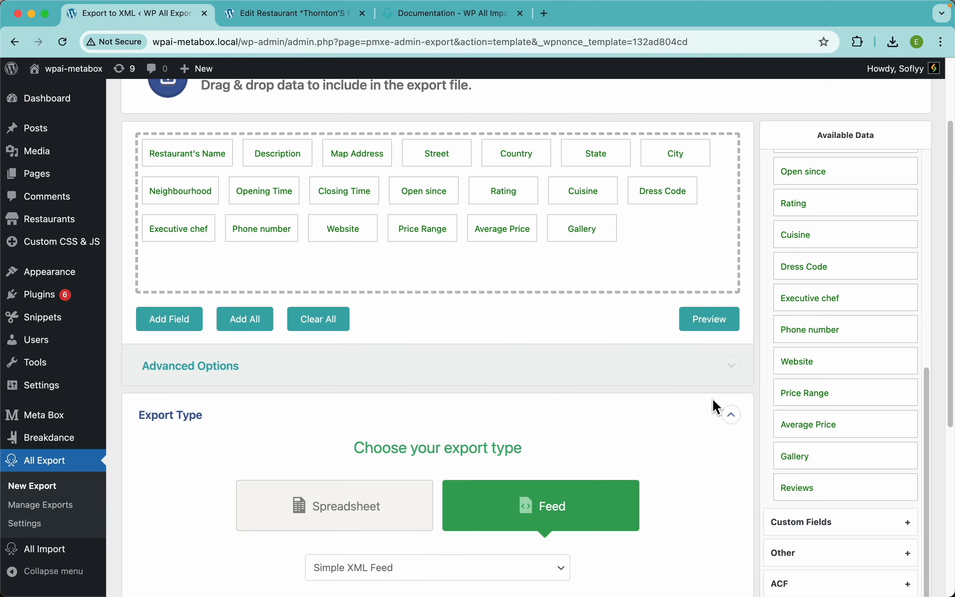
{"action": "left_click", "coordinate": [710, 334]}
{"action": "scroll", "coordinate": [434, 363], "scroll_direction": "down", "scroll_amount": 5}
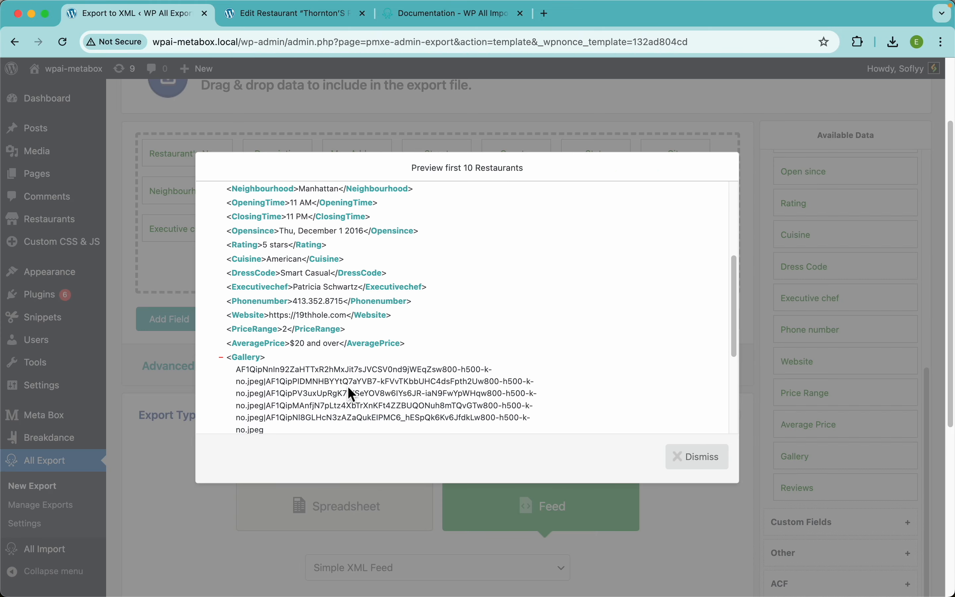
{"action": "scroll", "coordinate": [348, 386], "scroll_direction": "up", "scroll_amount": 5}
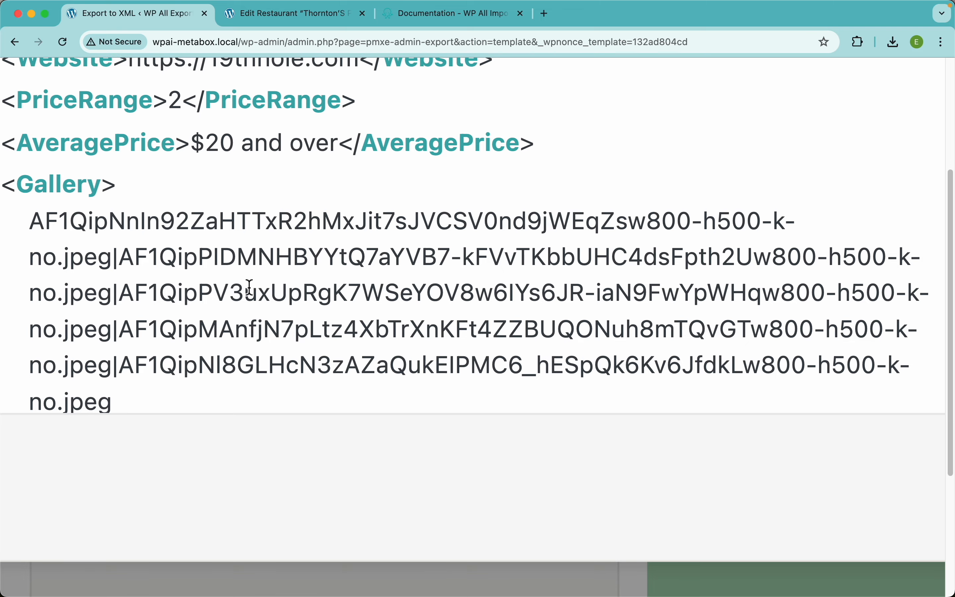
{"action": "scroll", "coordinate": [250, 288], "scroll_direction": "down", "scroll_amount": 5}
{"action": "left_click", "coordinate": [436, 122]}
- Reopen the Gallery export field and set its value format to Media URL
{"action": "scroll", "coordinate": [627, 188], "scroll_direction": "up", "scroll_amount": 5}
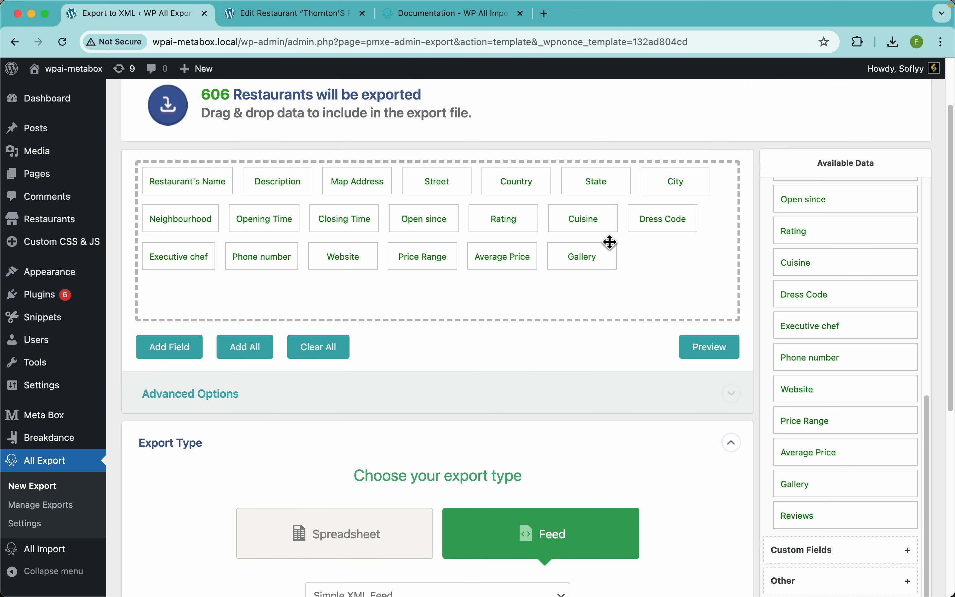
{"action": "left_click", "coordinate": [600, 267]}
{"action": "left_click", "coordinate": [312, 279]}
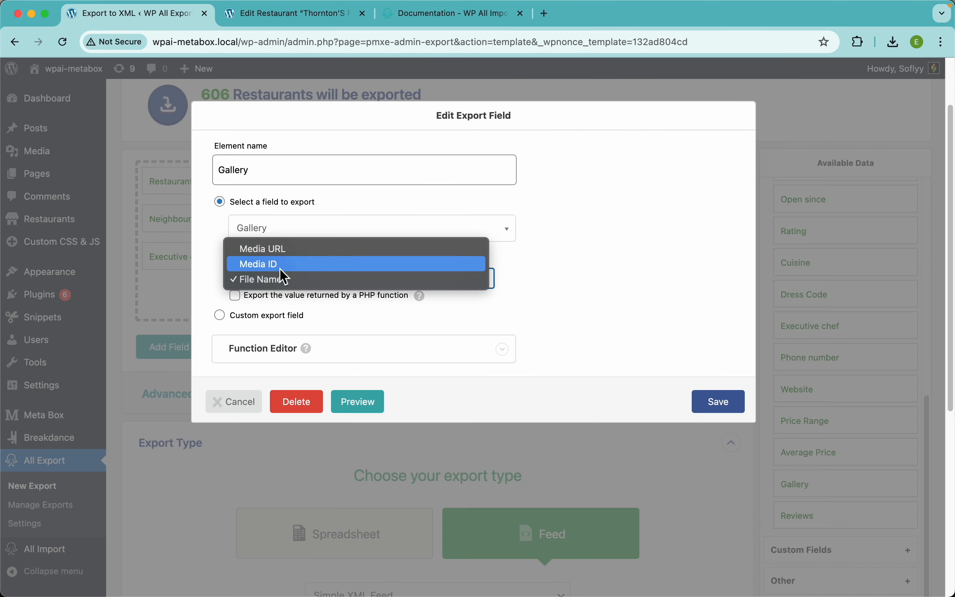
{"action": "left_click", "coordinate": [271, 249]}
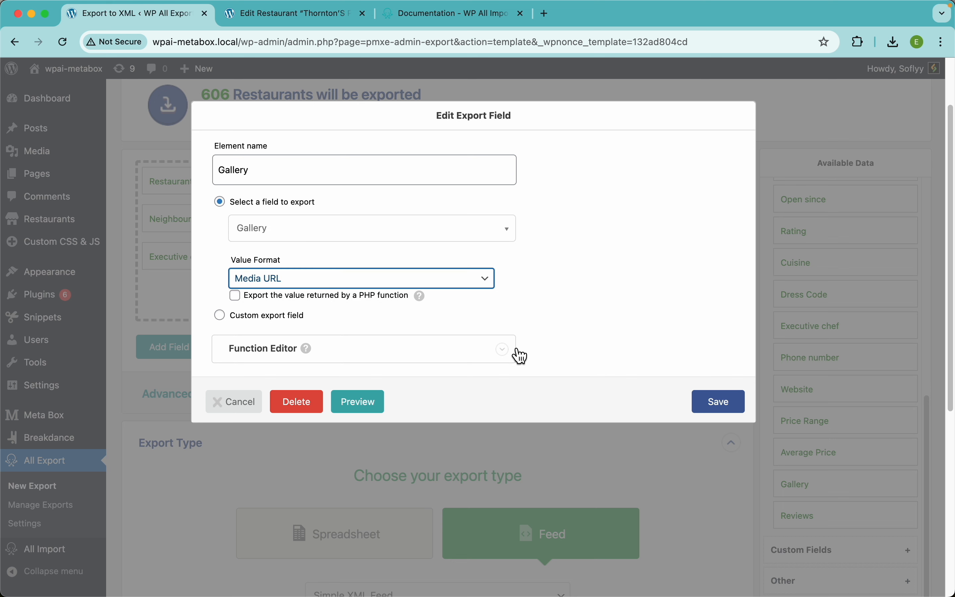
- Write and save a PHP function replace_pipes ($data) in the Function Editor that returns str_replace ("|", ", ", $data);
{"action": "left_click", "coordinate": [501, 350]}
{"action": "left_click", "coordinate": [501, 353]}
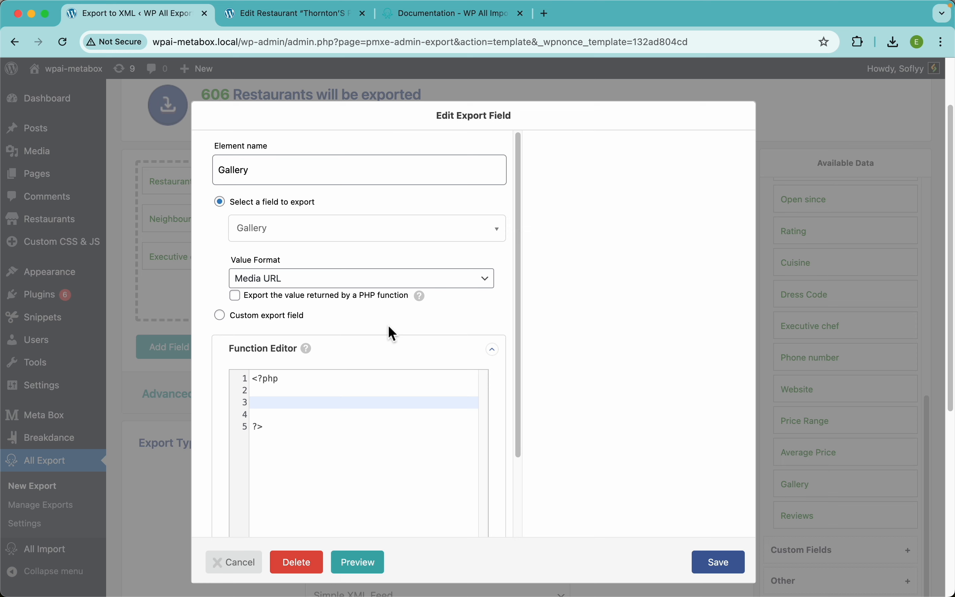
{"action": "scroll", "coordinate": [388, 325], "scroll_direction": "down", "scroll_amount": 2}
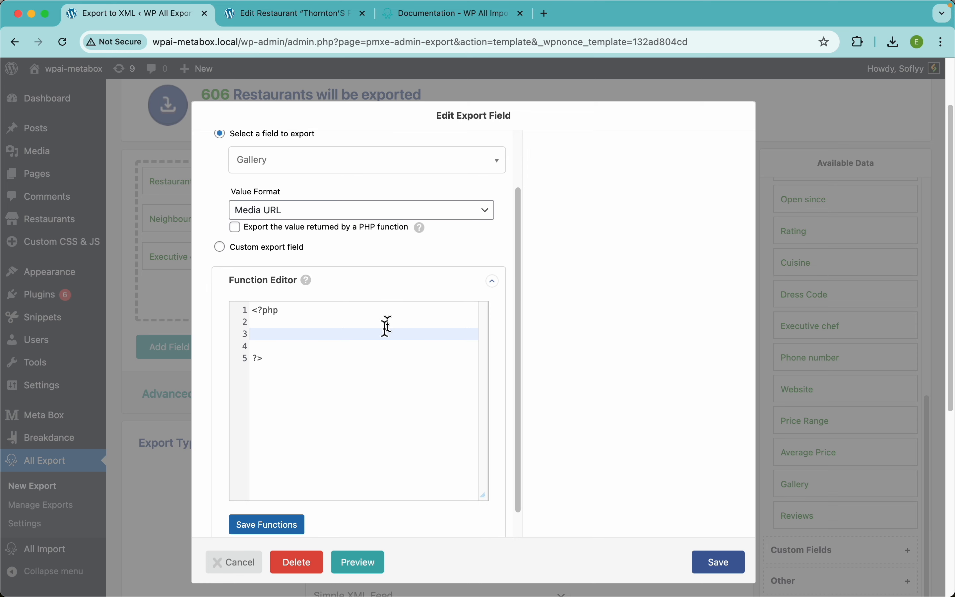
{"action": "left_click", "coordinate": [299, 334]}
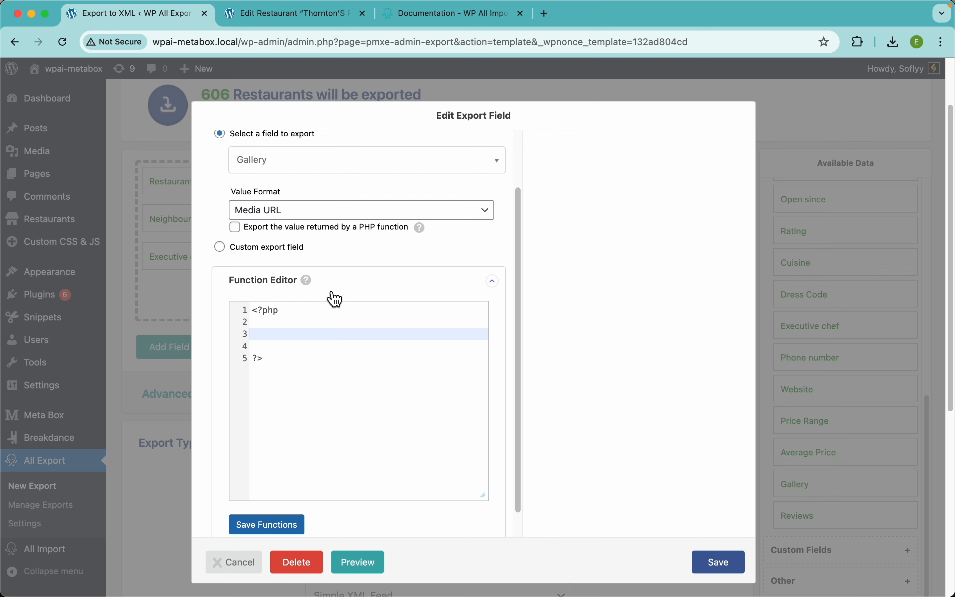
{"action": "type", "text": "function replace_pipes ($data) {"}
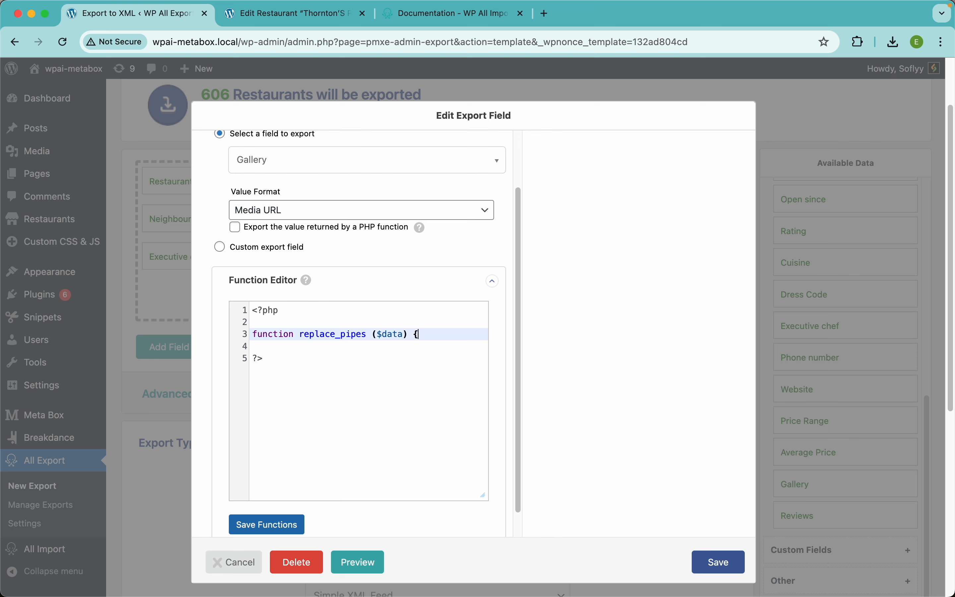
{"action": "key", "text": "Return"}
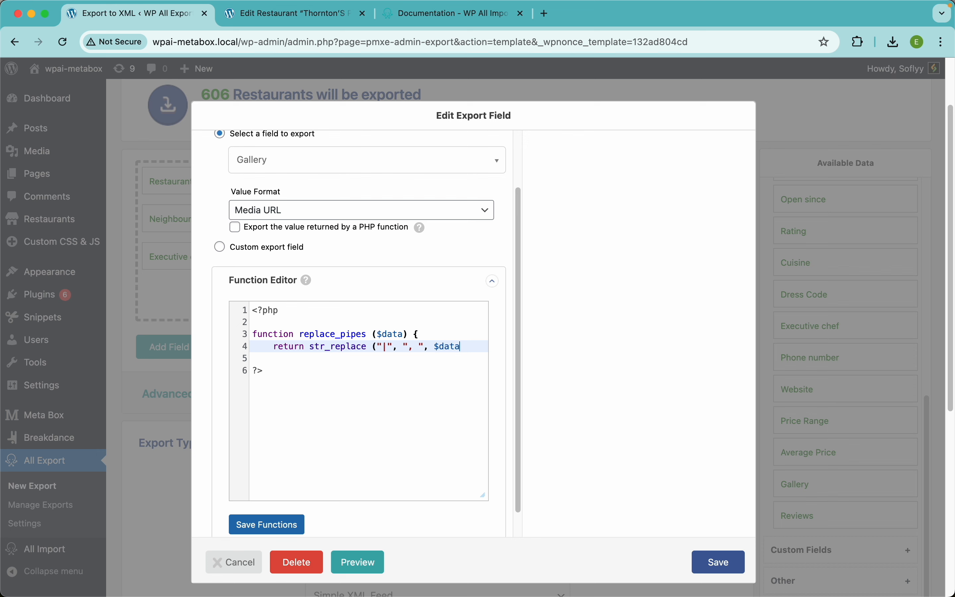
{"action": "type", "text": ";"}
{"action": "key", "text": "Return"}
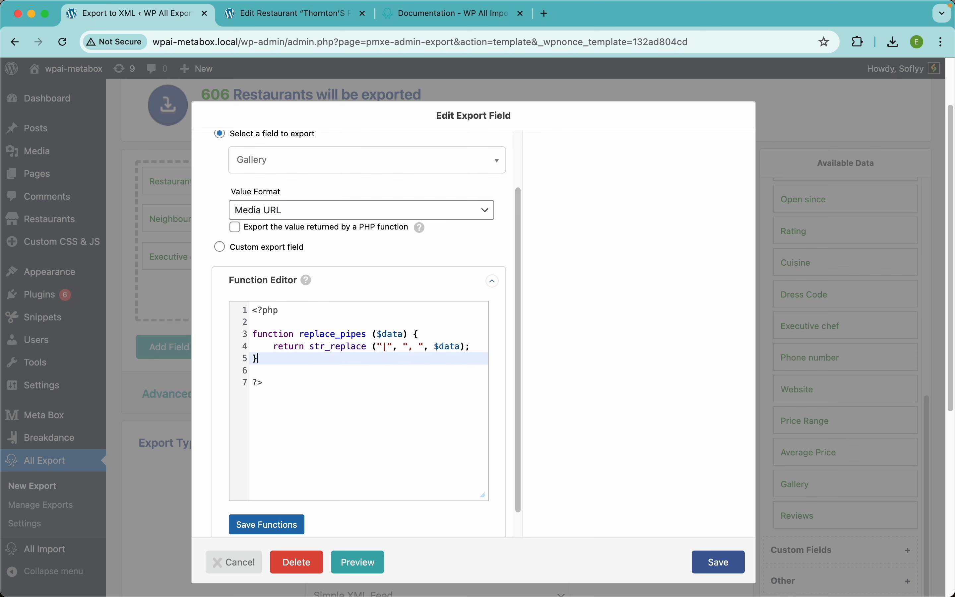
{"action": "left_click", "coordinate": [291, 522]}
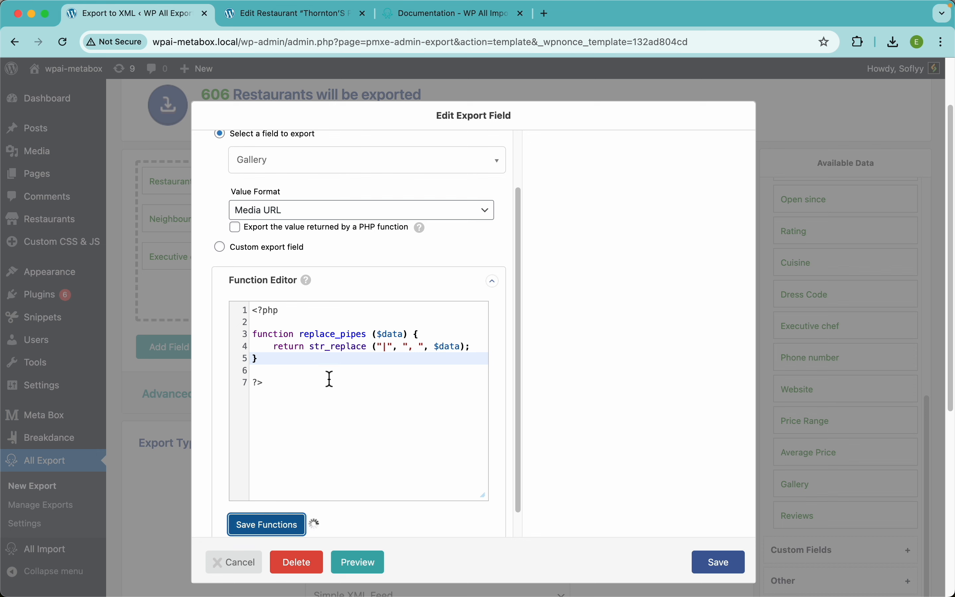
- Make the Gallery field export the value returned by the replace_pipes PHP function, and save the field
{"action": "double_click", "coordinate": [338, 335]}
{"action": "key", "text": "cmd+c"}
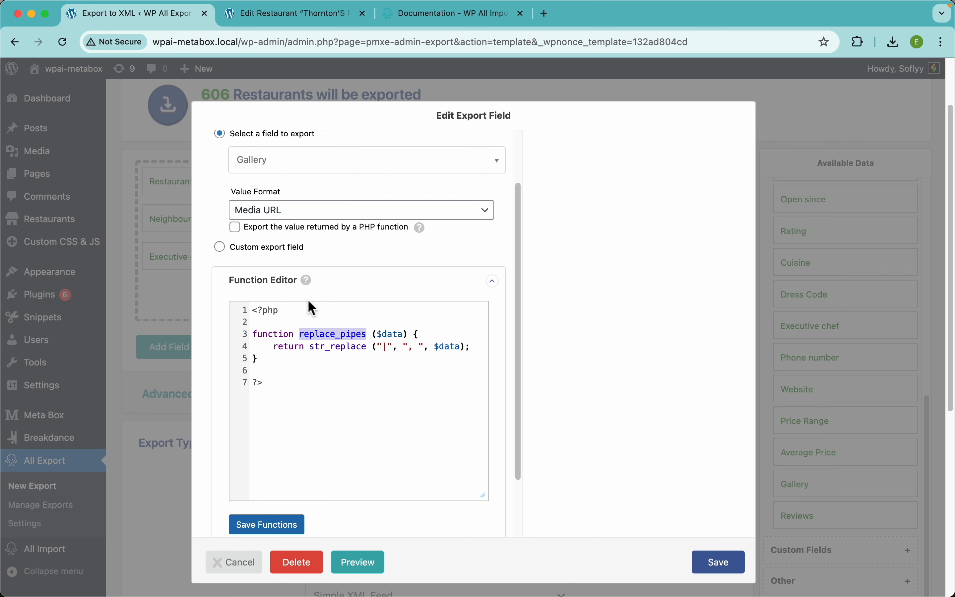
{"action": "left_click", "coordinate": [300, 230]}
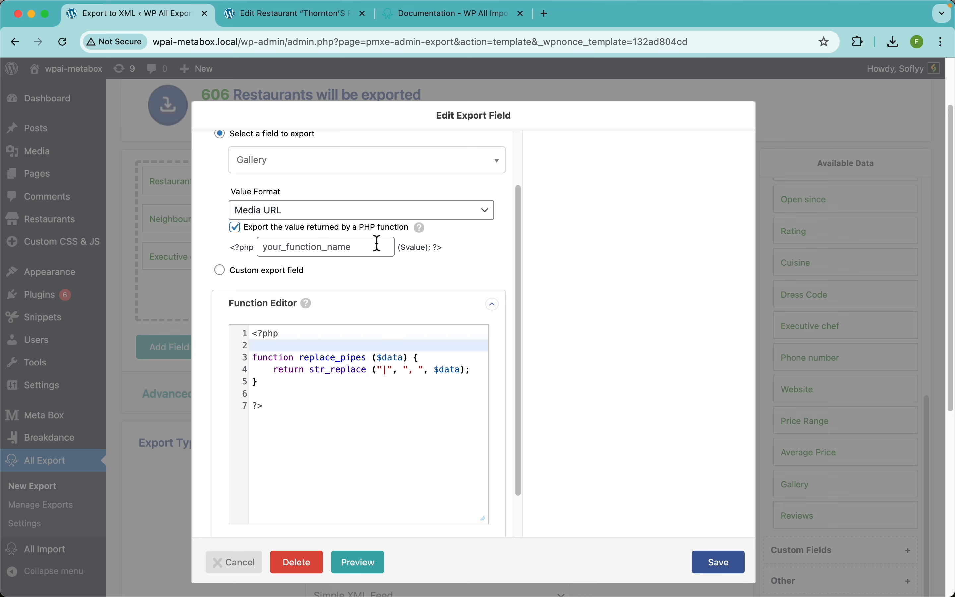
{"action": "left_click", "coordinate": [359, 251]}
{"action": "key", "text": "cmd+v"}
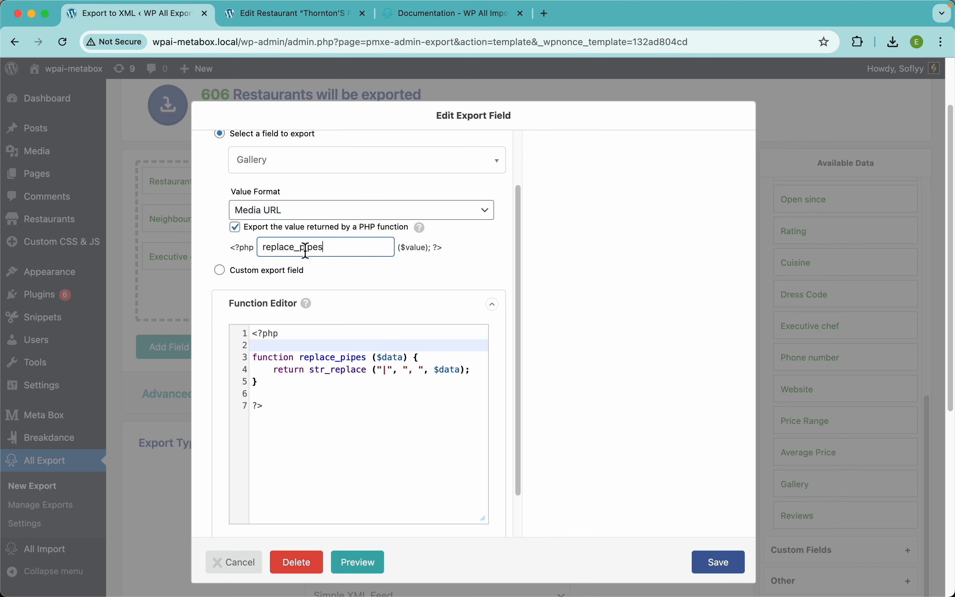
{"action": "scroll", "coordinate": [418, 269], "scroll_direction": "down", "scroll_amount": 1}
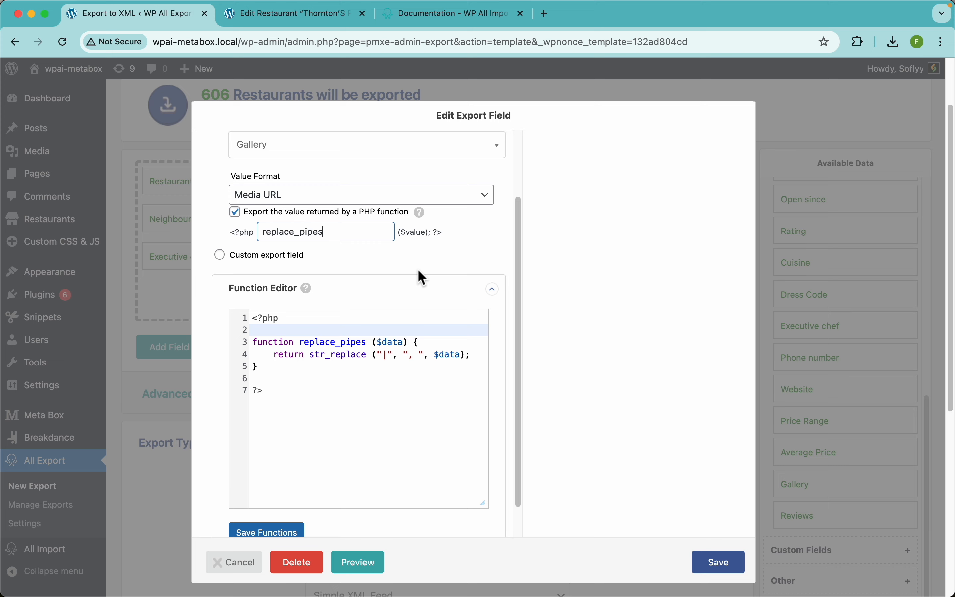
{"action": "scroll", "coordinate": [333, 292], "scroll_direction": "up", "scroll_amount": 3}
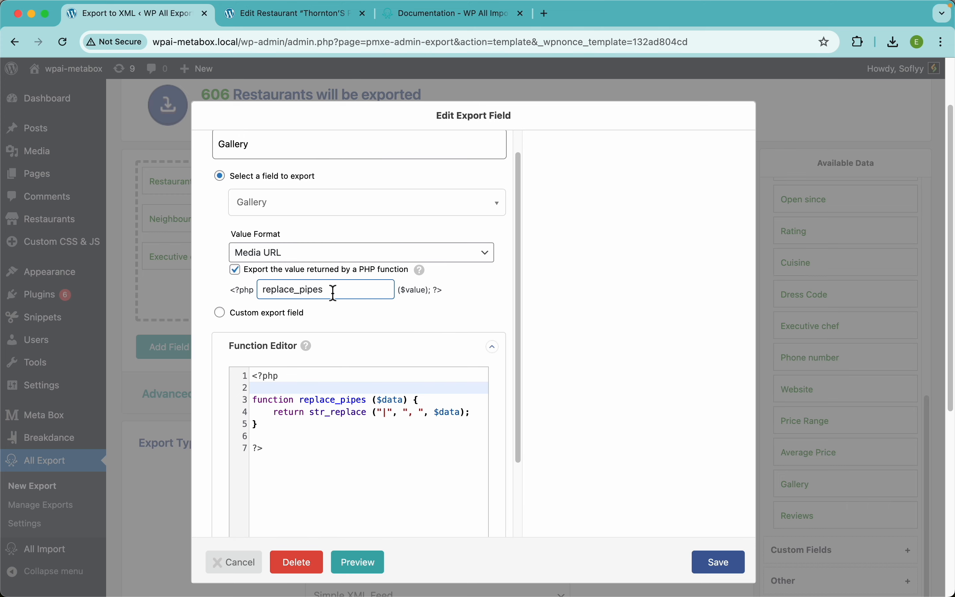
{"action": "left_click", "coordinate": [719, 563]}
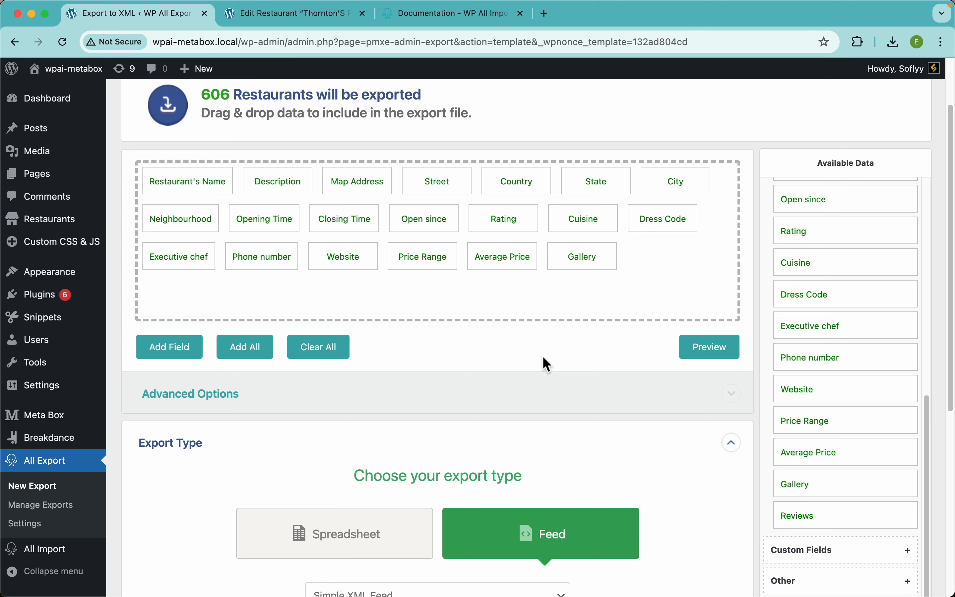
- Open the Custom PHP Functions article under the Export Advanced Topics in the WP All Import documentation
{"action": "left_click", "coordinate": [440, 16]}
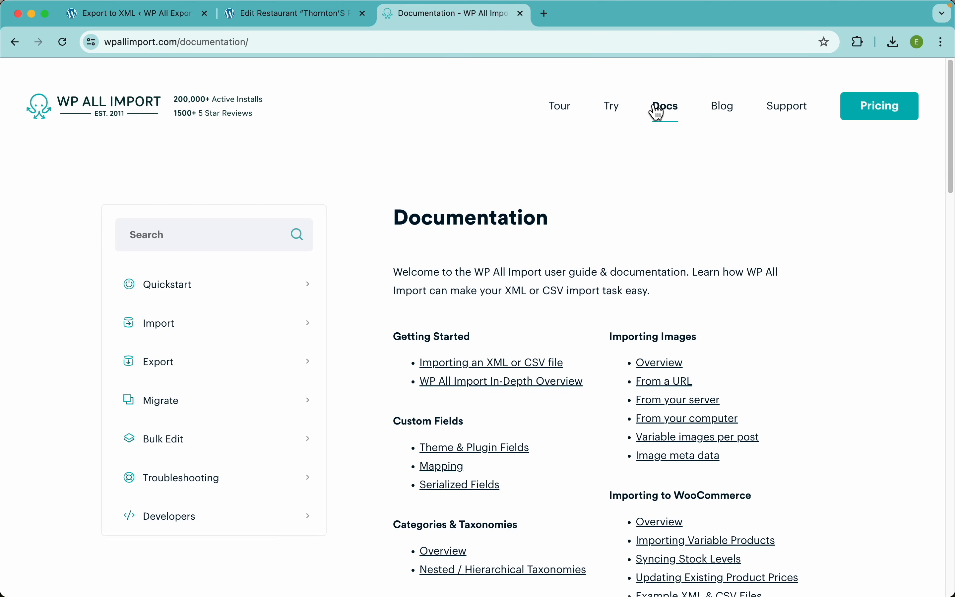
{"action": "left_click", "coordinate": [210, 370]}
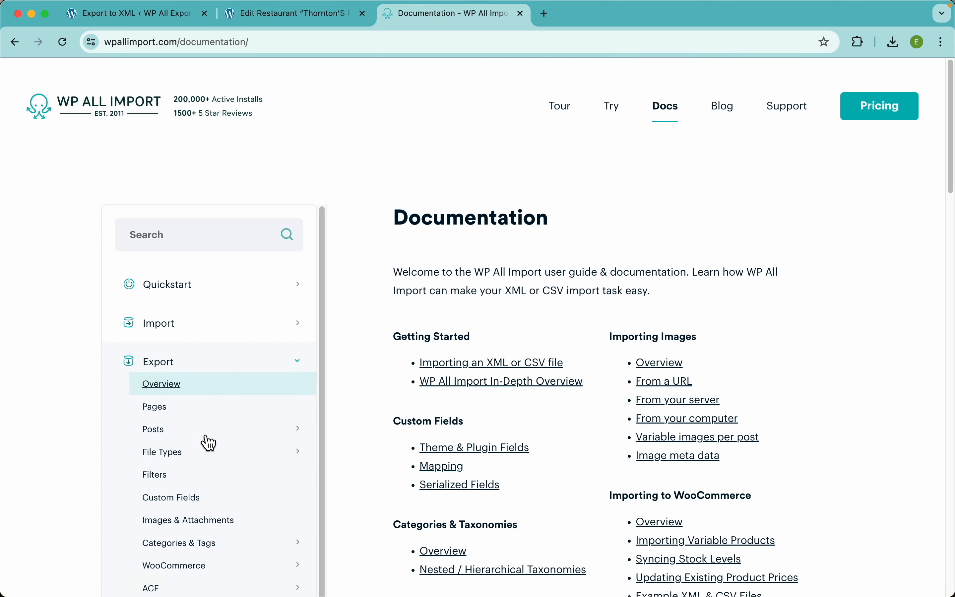
{"action": "scroll", "coordinate": [210, 442], "scroll_direction": "down", "scroll_amount": 8}
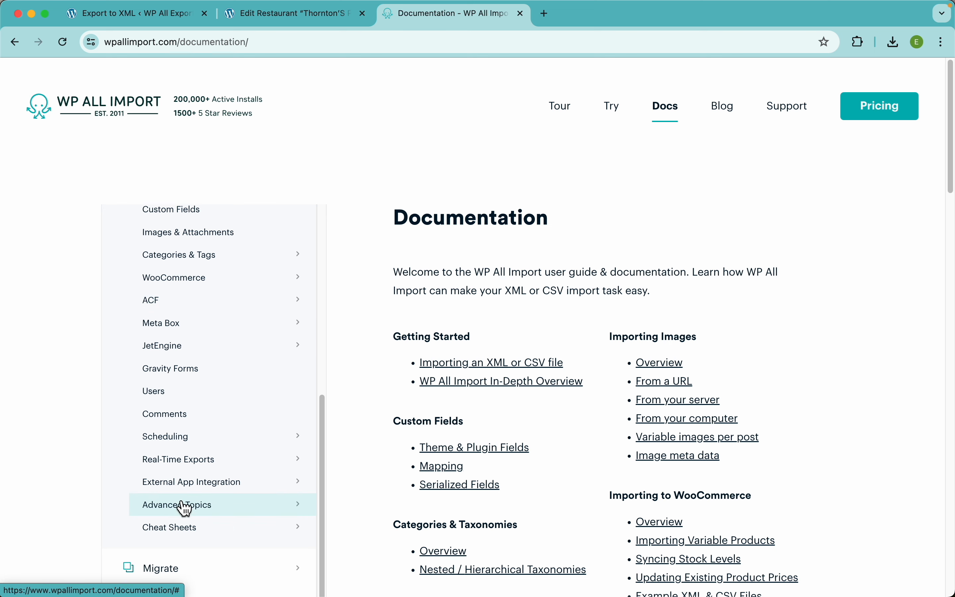
{"action": "left_click", "coordinate": [183, 507]}
{"action": "scroll", "coordinate": [203, 464], "scroll_direction": "down", "scroll_amount": 5}
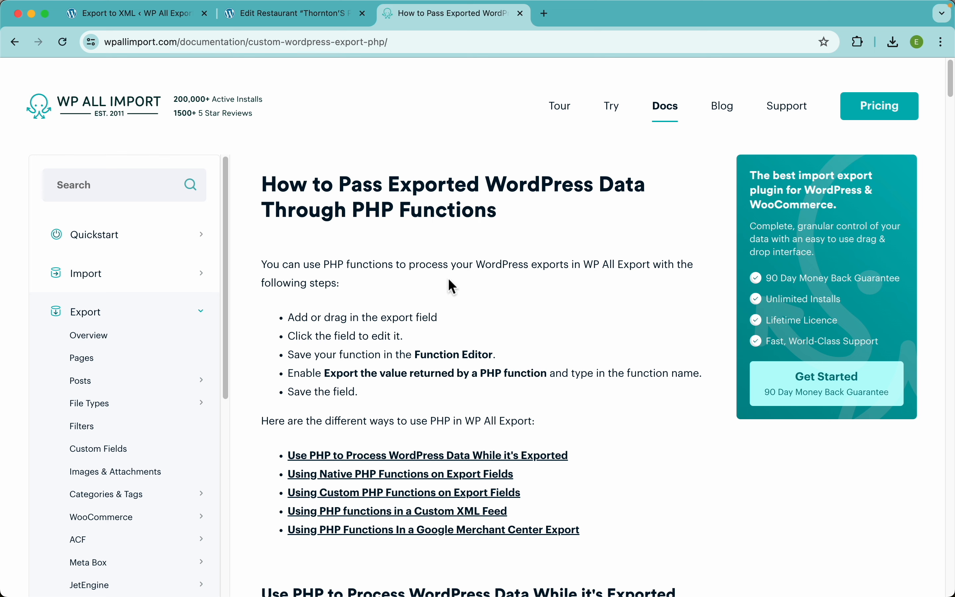
- Open the developers' Code Snippets page in the documentation and look through its table of contents
{"action": "scroll", "coordinate": [79, 405], "scroll_direction": "down", "scroll_amount": 10}
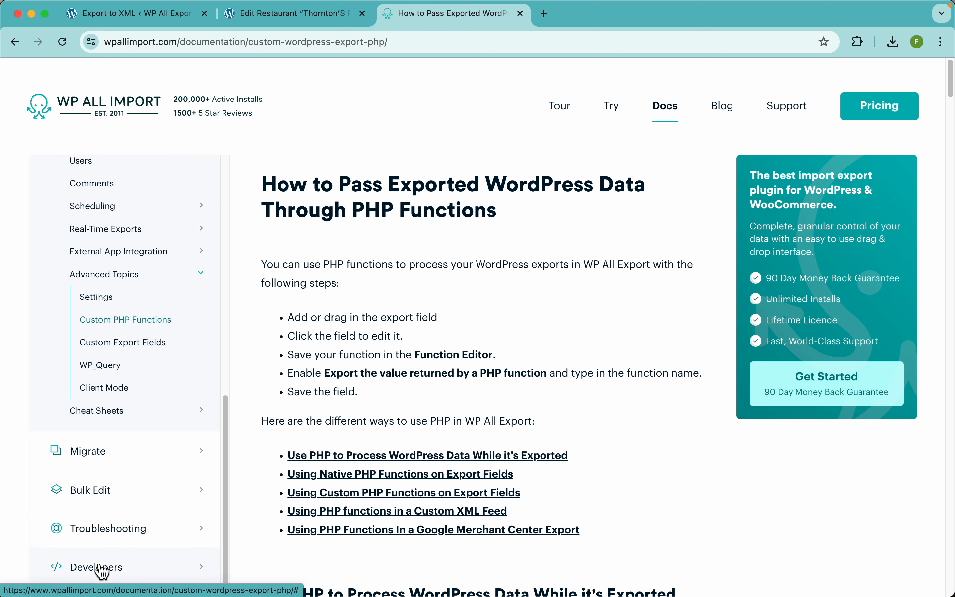
{"action": "scroll", "coordinate": [129, 489], "scroll_direction": "down", "scroll_amount": 3}
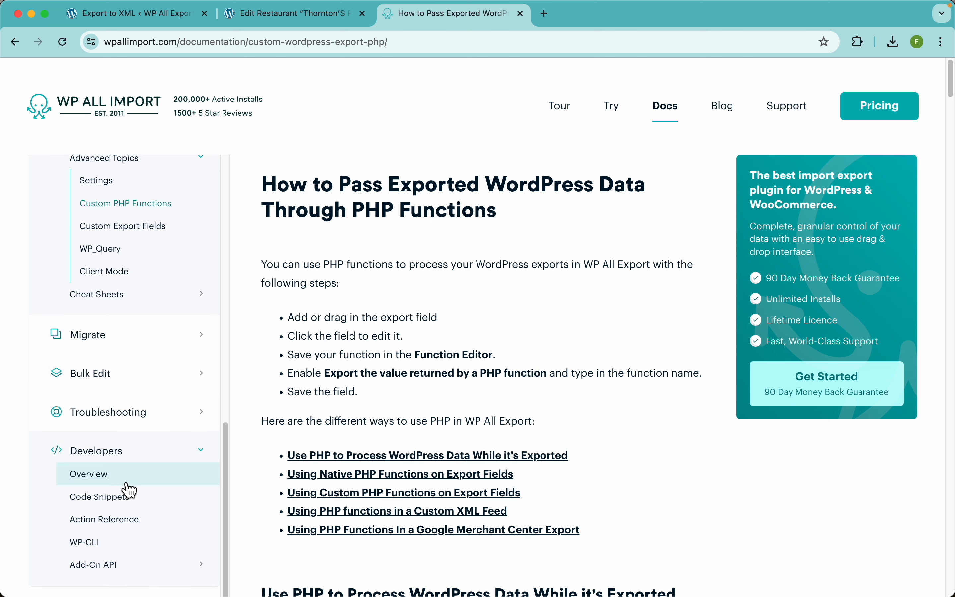
{"action": "left_click", "coordinate": [113, 502]}
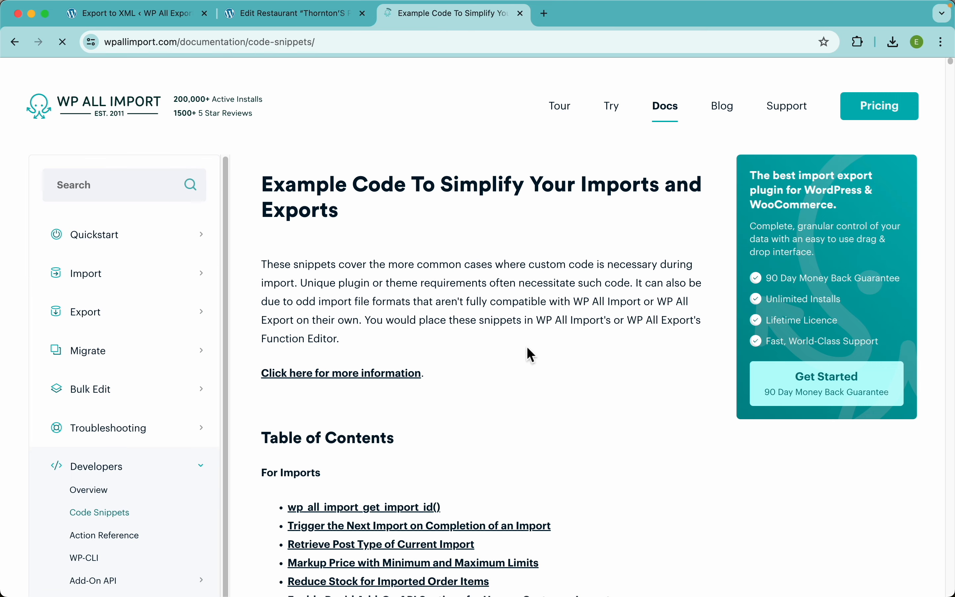
{"action": "scroll", "coordinate": [473, 428], "scroll_direction": "down", "scroll_amount": 3}
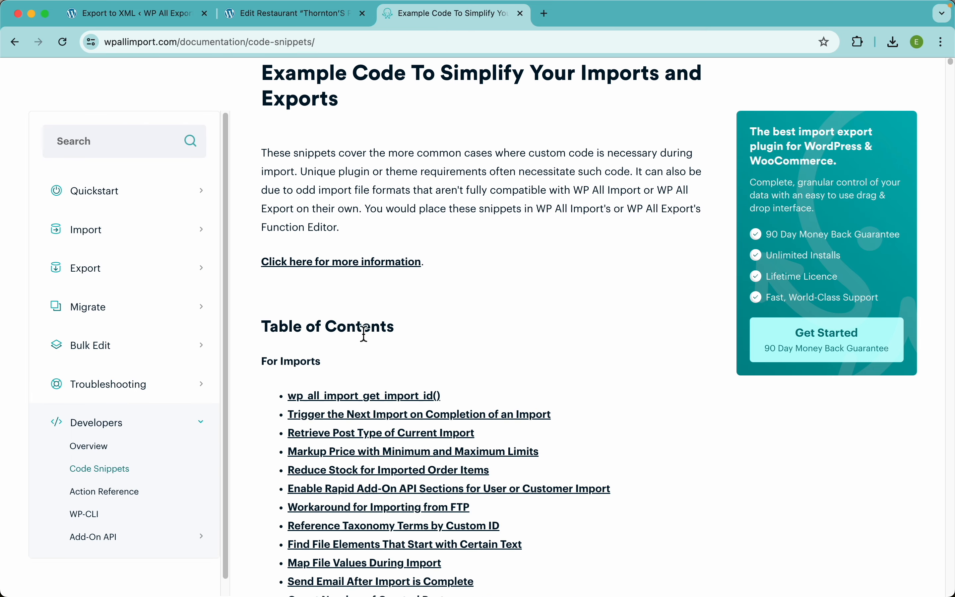
{"action": "scroll", "coordinate": [434, 342], "scroll_direction": "down", "scroll_amount": 20}
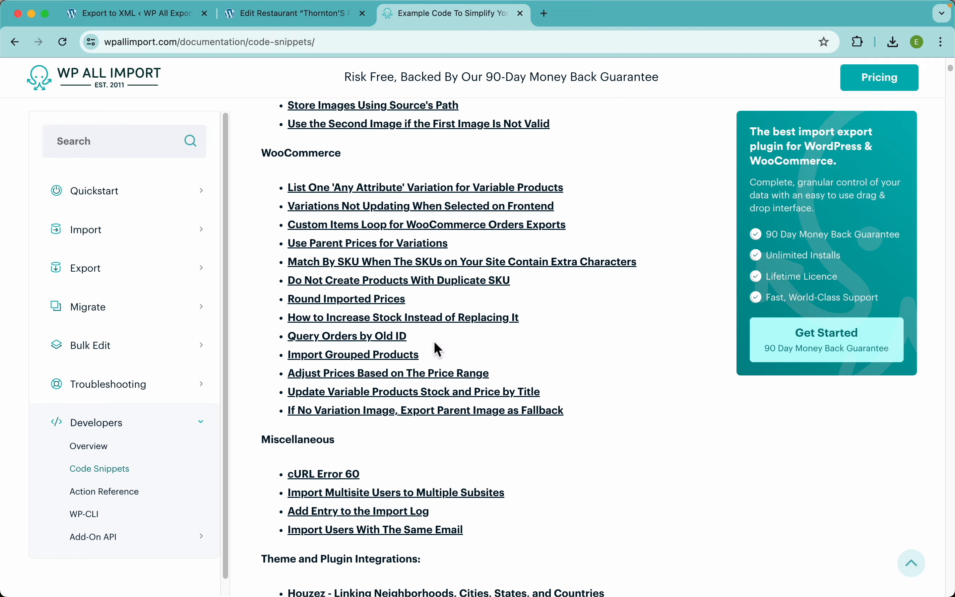
{"action": "scroll", "coordinate": [434, 342], "scroll_direction": "down", "scroll_amount": 20}
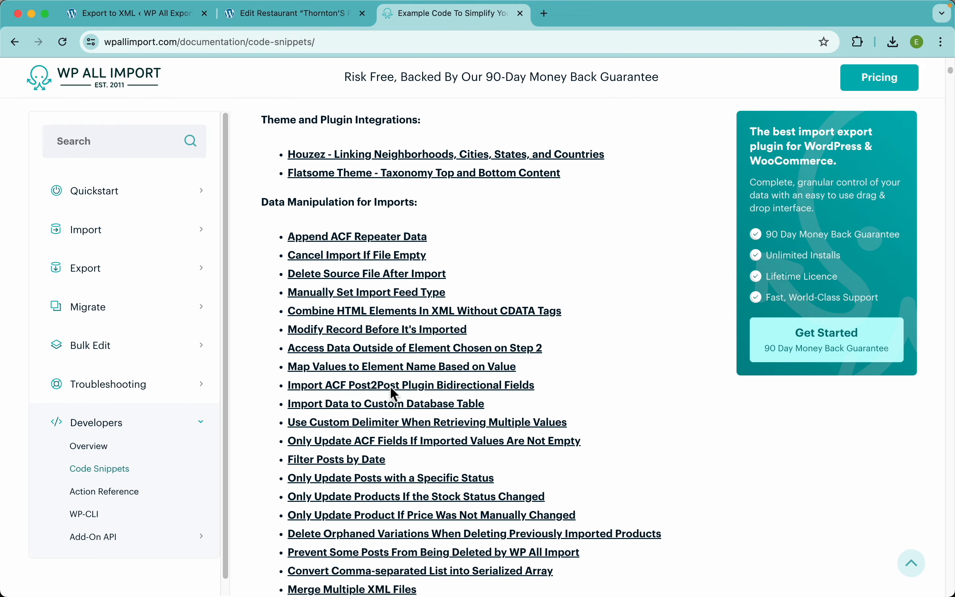
{"action": "scroll", "coordinate": [361, 326], "scroll_direction": "up", "scroll_amount": 20}
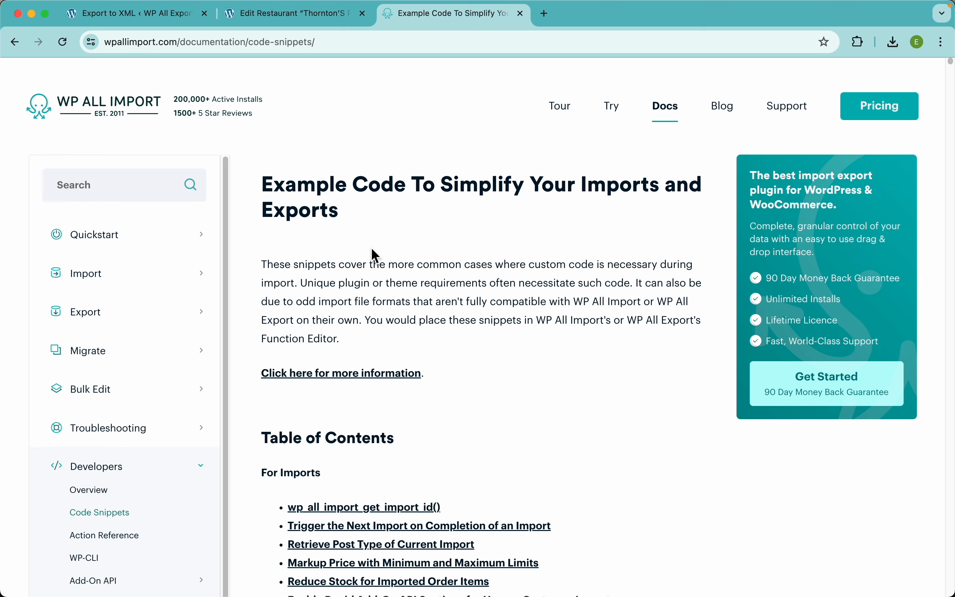
- Review the Gallery export field's PHP function settings in the export template, and return to the Code Snippets documentation
{"action": "left_click", "coordinate": [171, 16]}
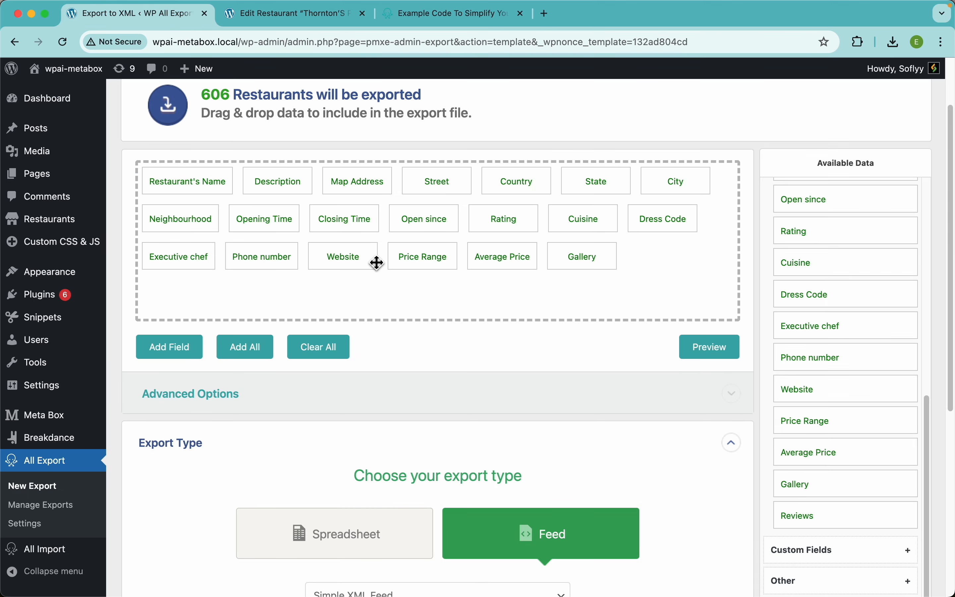
{"action": "left_click", "coordinate": [601, 268]}
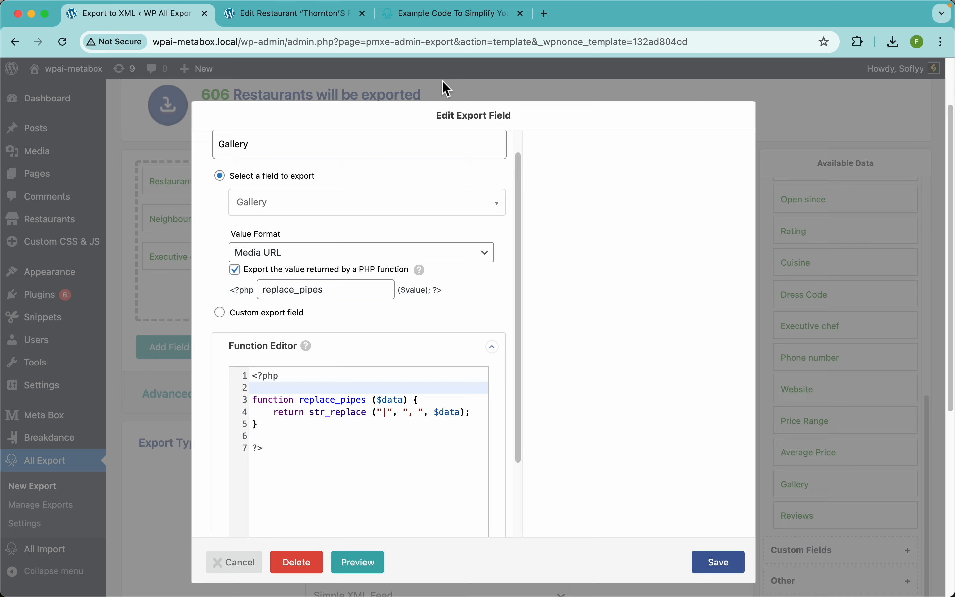
{"action": "left_click", "coordinate": [467, 20]}
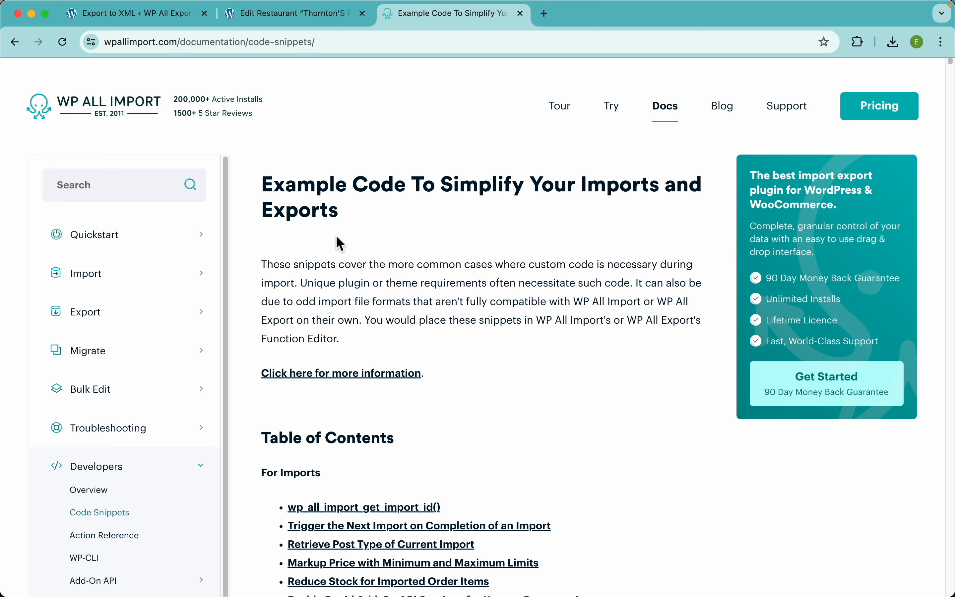
- Save the Gallery field in the export template and check the separators between its image URLs in the export preview
{"action": "left_click", "coordinate": [158, 25]}
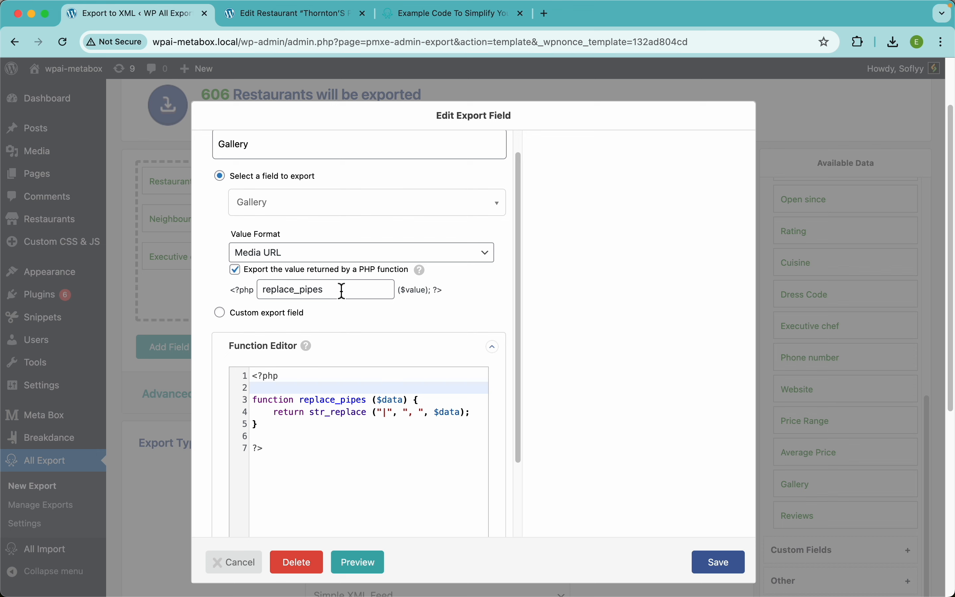
{"action": "left_click", "coordinate": [718, 562]}
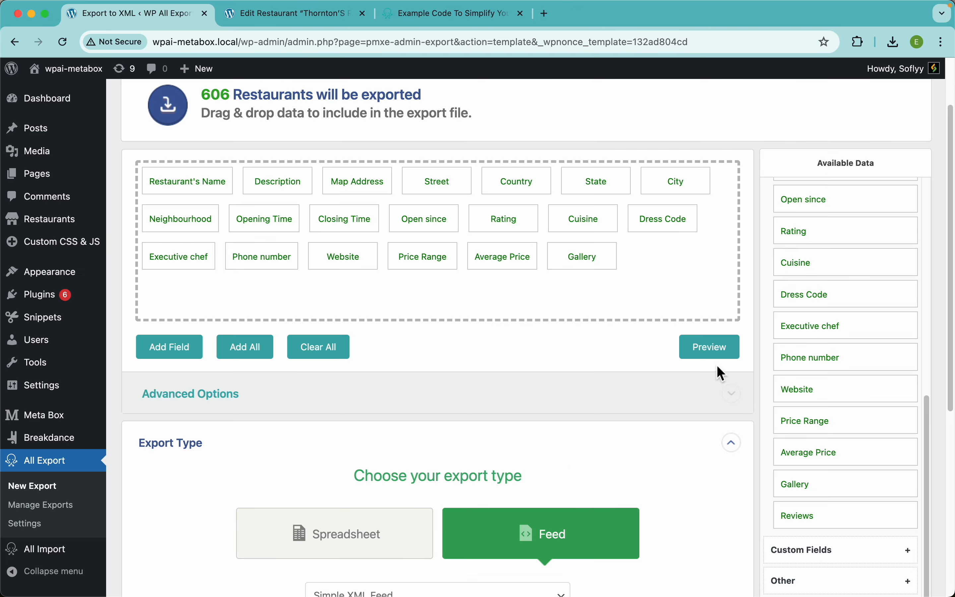
{"action": "left_click", "coordinate": [725, 350]}
{"action": "scroll", "coordinate": [356, 343], "scroll_direction": "down", "scroll_amount": 5}
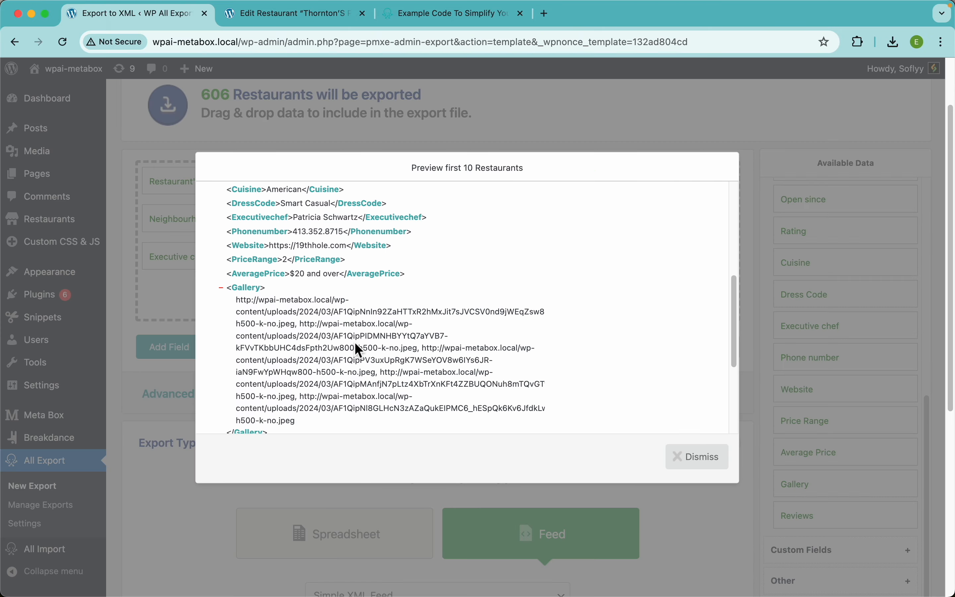
{"action": "scroll", "coordinate": [322, 323], "scroll_direction": "up", "scroll_amount": 5}
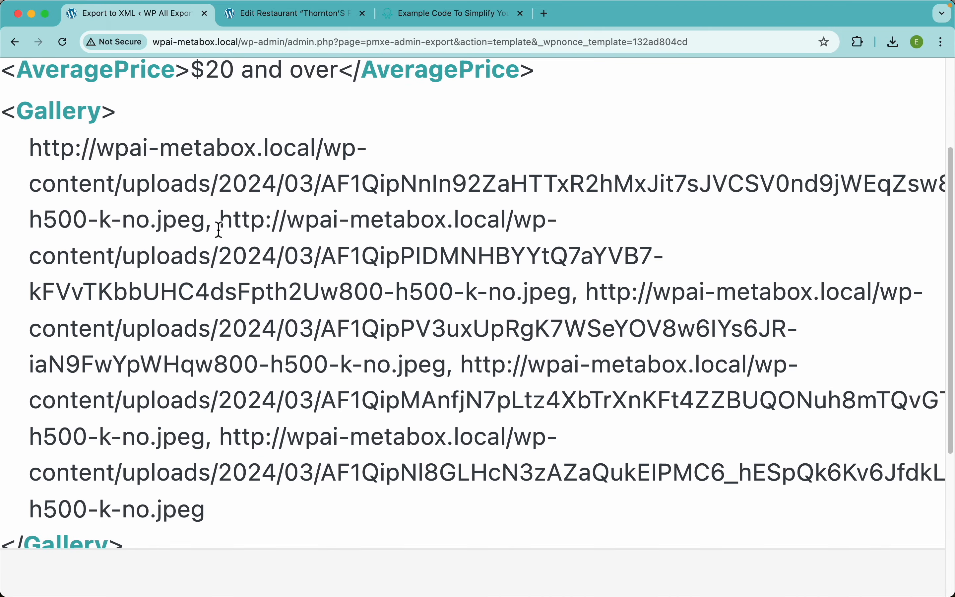
{"action": "left_click_drag", "start_coordinate": [220, 227], "coordinate": [205, 227]}
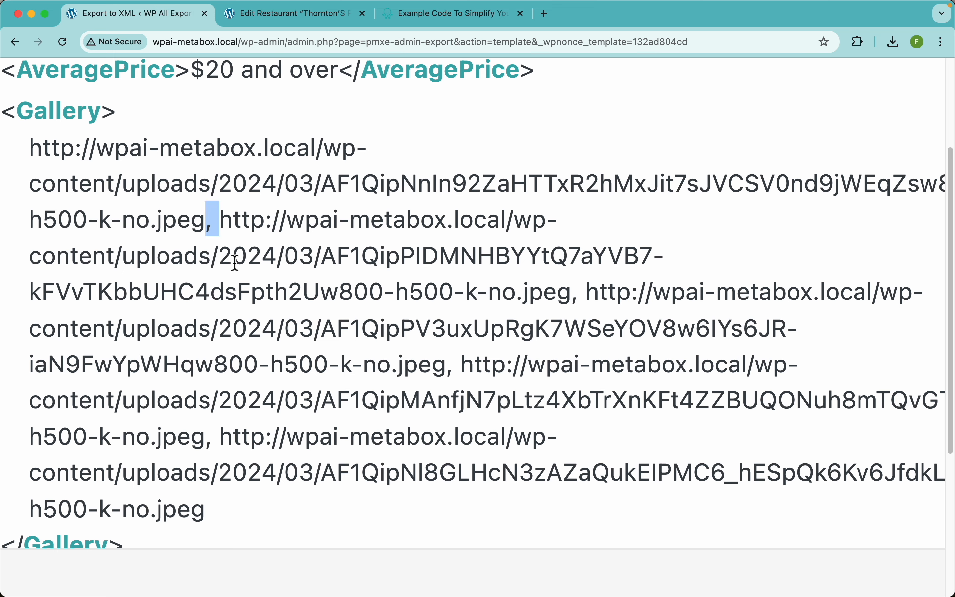
{"action": "scroll", "coordinate": [390, 289], "scroll_direction": "down", "scroll_amount": 5}
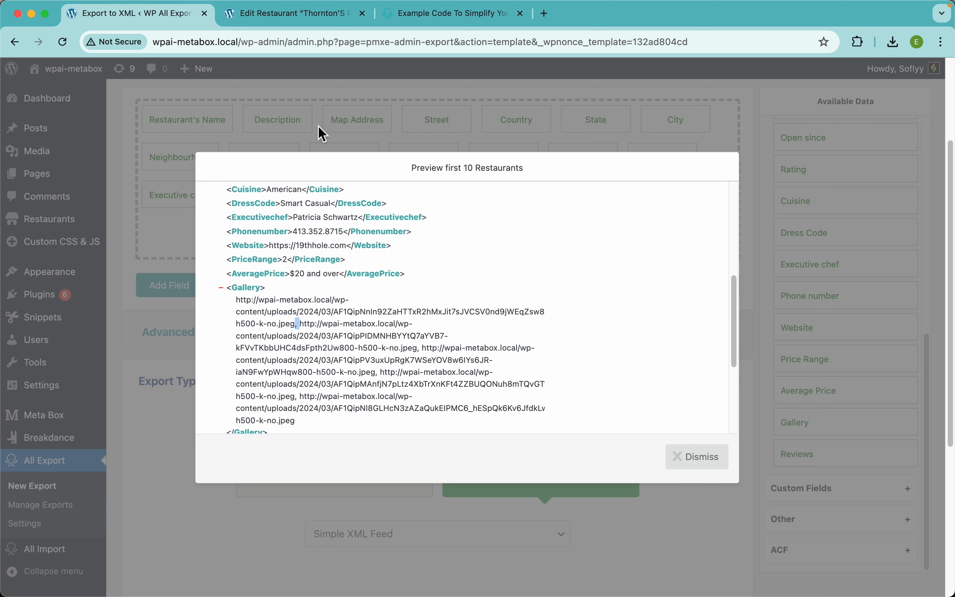
{"action": "left_click", "coordinate": [323, 134]}
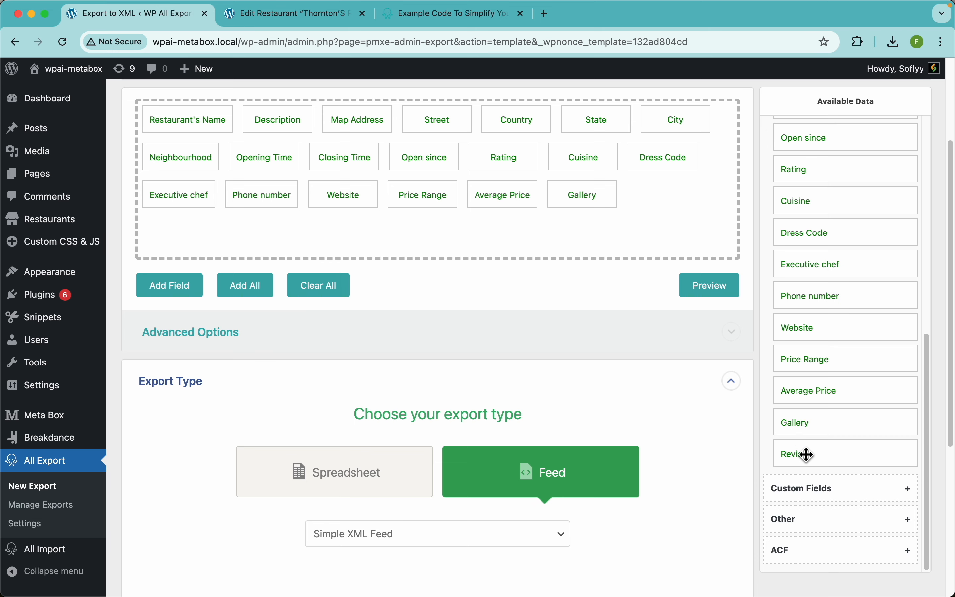
- Add the Reviews field to the export after Gallery and check its nested rows in the export preview
{"action": "left_click_drag", "start_coordinate": [806, 454], "coordinate": [616, 213]}
{"action": "left_click", "coordinate": [742, 290]}
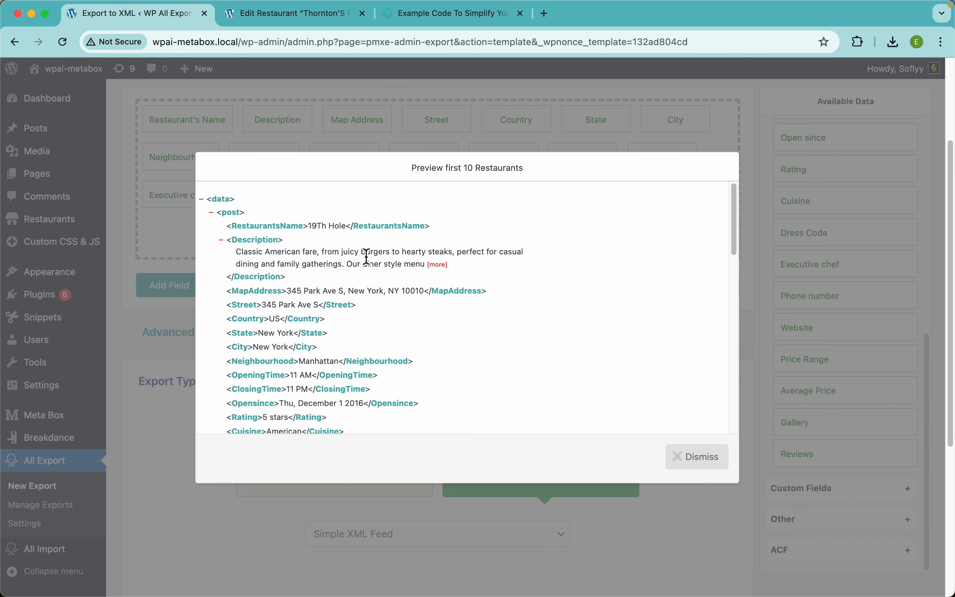
{"action": "scroll", "coordinate": [369, 355], "scroll_direction": "down", "scroll_amount": 10}
{"action": "scroll", "coordinate": [369, 355], "scroll_direction": "down", "scroll_amount": 4}
{"action": "scroll", "coordinate": [370, 360], "scroll_direction": "up", "scroll_amount": 1}
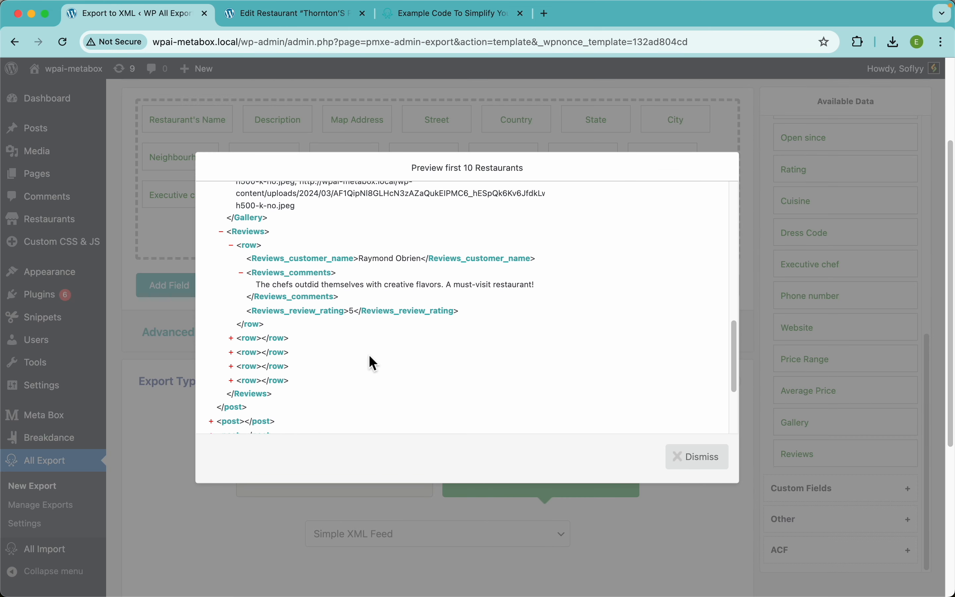
{"action": "scroll", "coordinate": [260, 237], "scroll_direction": "up", "scroll_amount": 5}
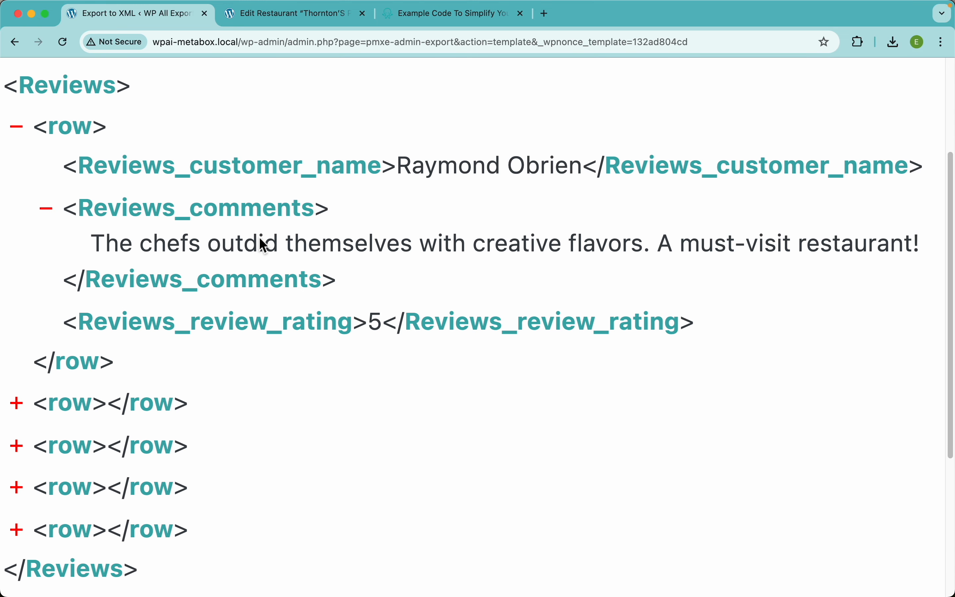
{"action": "scroll", "coordinate": [260, 237], "scroll_direction": "left", "scroll_amount": 1}
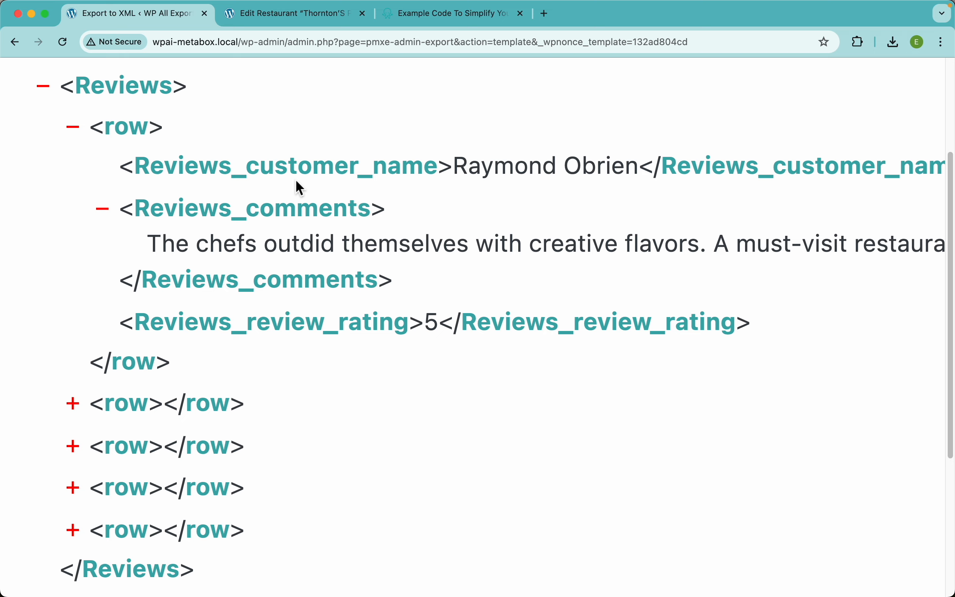
- Look through the review entries stored in the Restaurant's Info of the Thornton'S Pub restaurant
{"action": "left_click", "coordinate": [286, 16]}
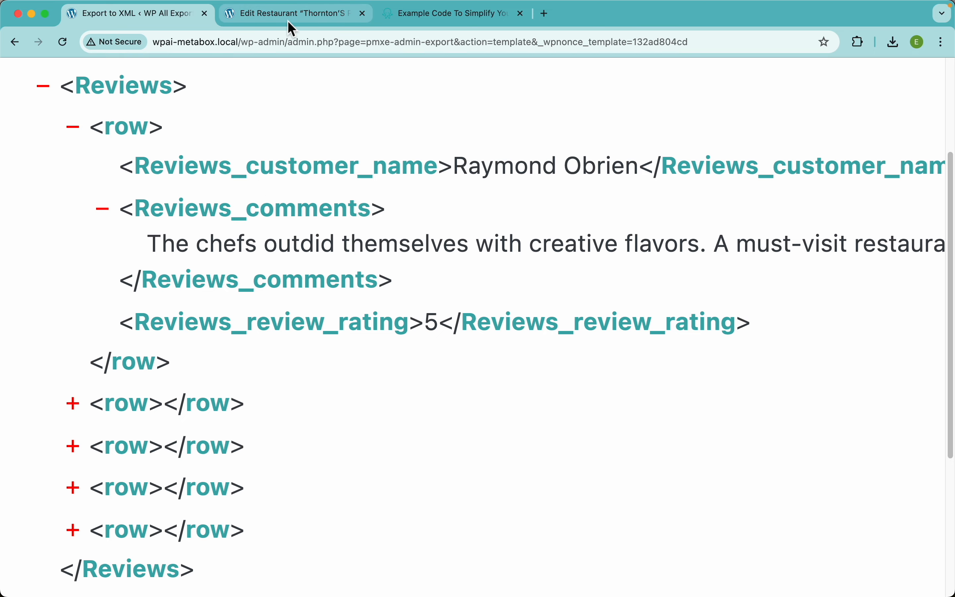
{"action": "left_click", "coordinate": [223, 357]}
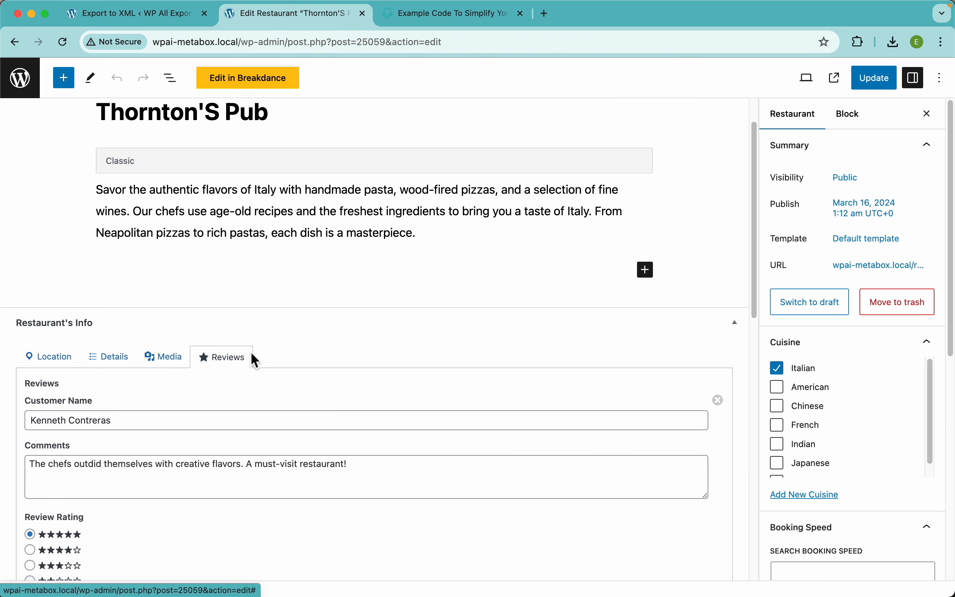
{"action": "scroll", "coordinate": [253, 359], "scroll_direction": "down", "scroll_amount": 4}
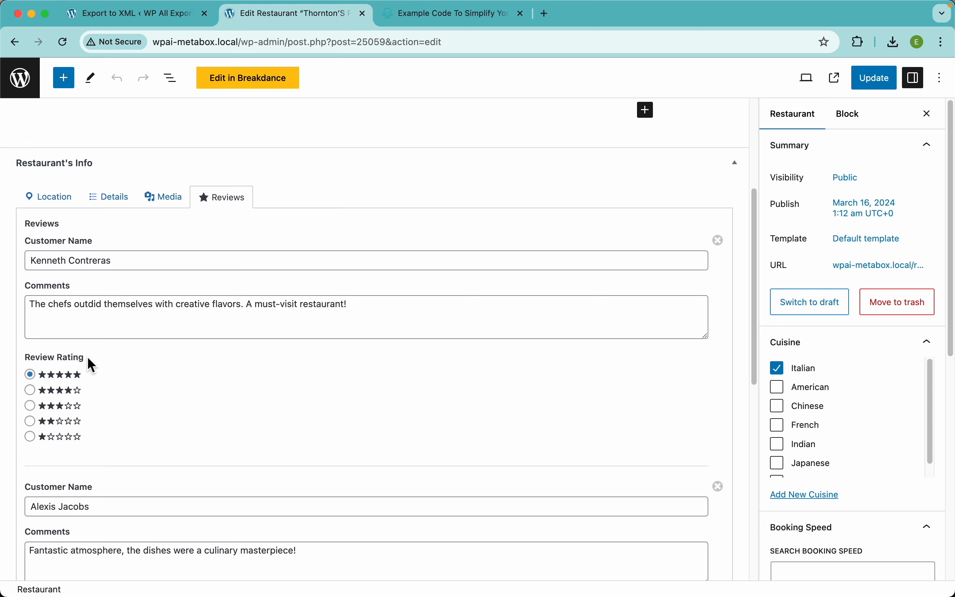
{"action": "scroll", "coordinate": [113, 385], "scroll_direction": "down", "scroll_amount": 5}
{"action": "scroll", "coordinate": [109, 347], "scroll_direction": "down", "scroll_amount": 4}
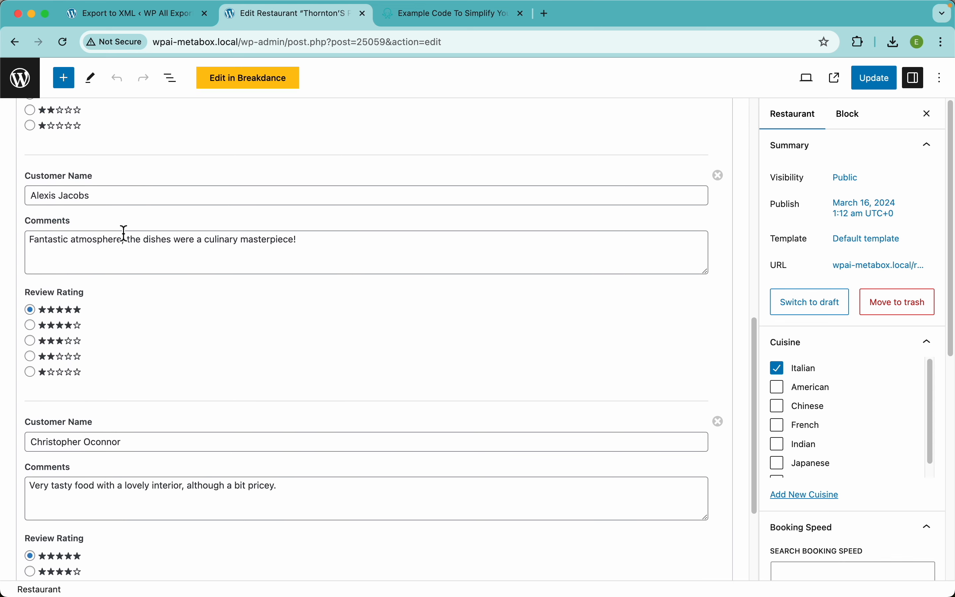
{"action": "scroll", "coordinate": [180, 288], "scroll_direction": "down", "scroll_amount": 4}
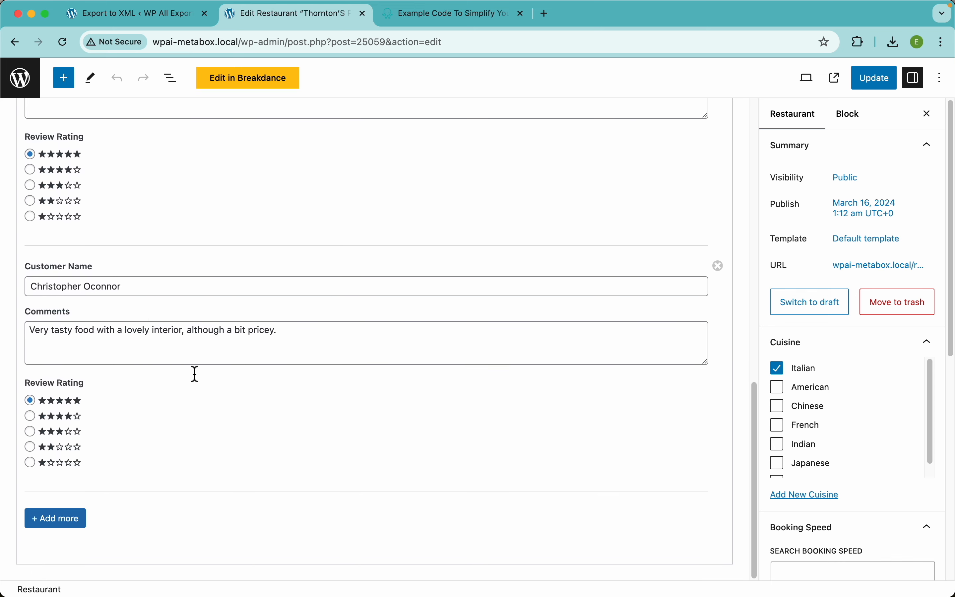
- Add two blank review entries to the restaurant's Reviews group
{"action": "left_click", "coordinate": [73, 523]}
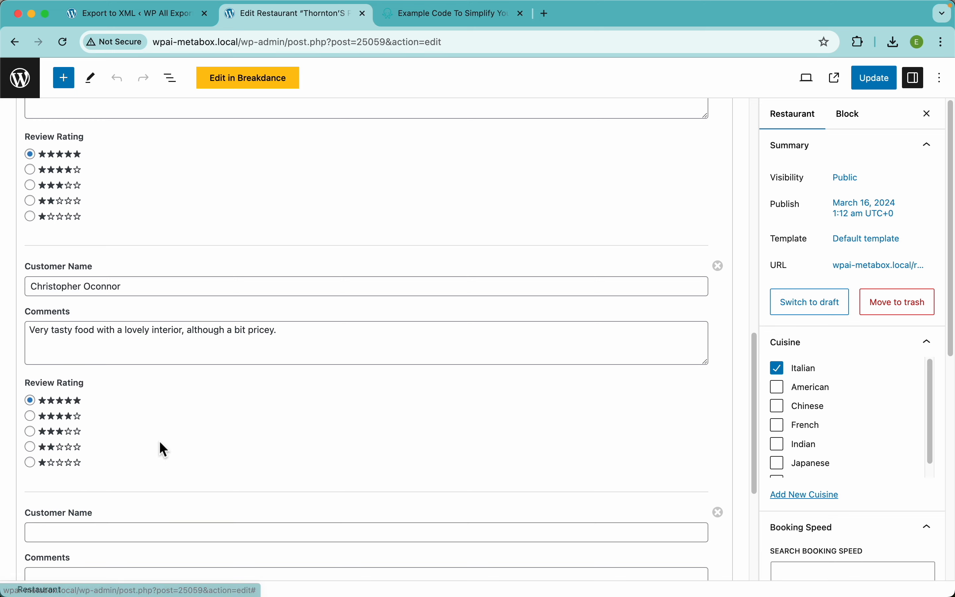
{"action": "scroll", "coordinate": [159, 444], "scroll_direction": "down", "scroll_amount": 6}
{"action": "left_click", "coordinate": [72, 516]}
{"action": "scroll", "coordinate": [145, 461], "scroll_direction": "down", "scroll_amount": 6}
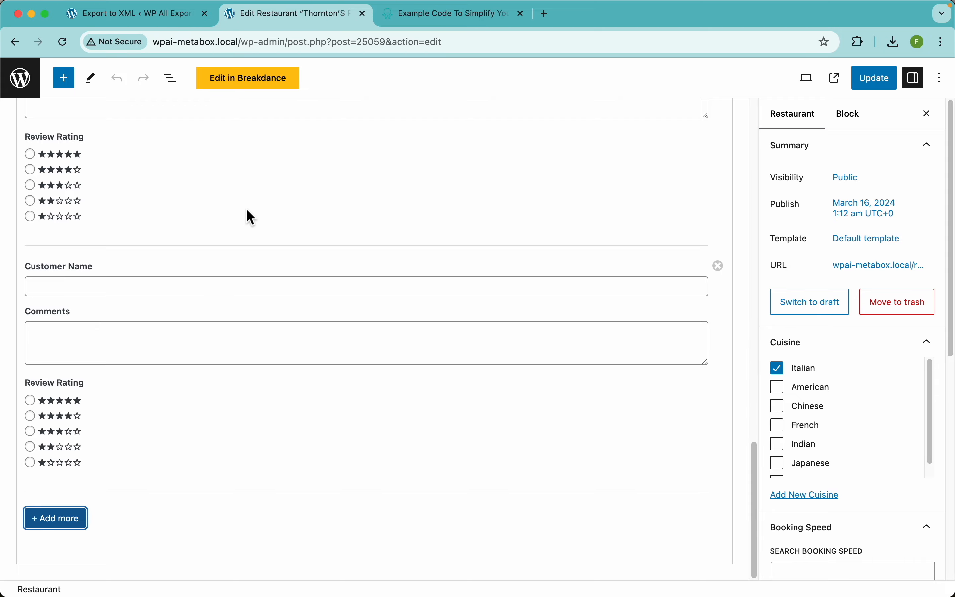
- Reorder the fields in the export template so that Rating, Average Price, Price Range, Open since and Closing Time follow Description
{"action": "left_click", "coordinate": [160, 14]}
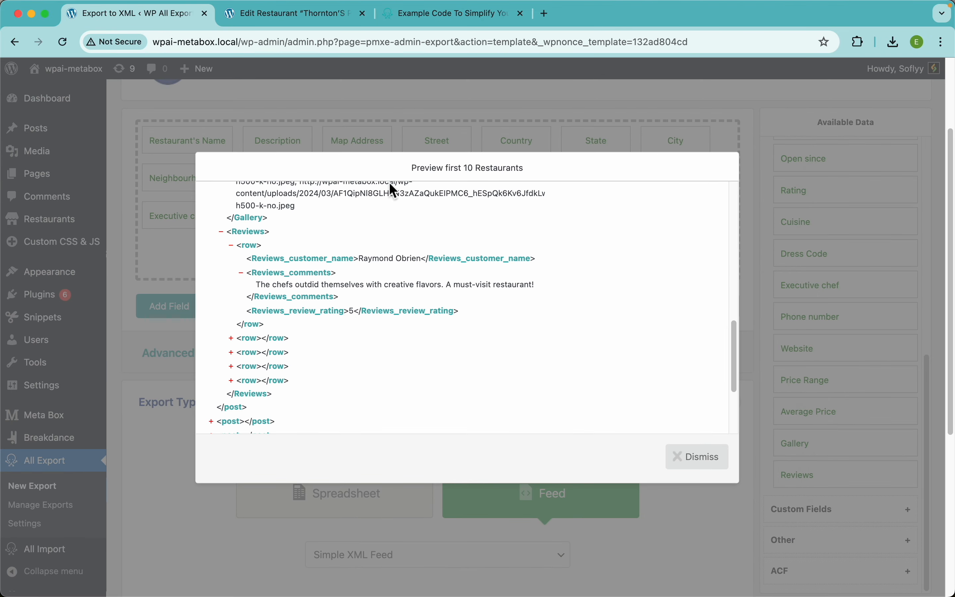
{"action": "left_click", "coordinate": [438, 111]}
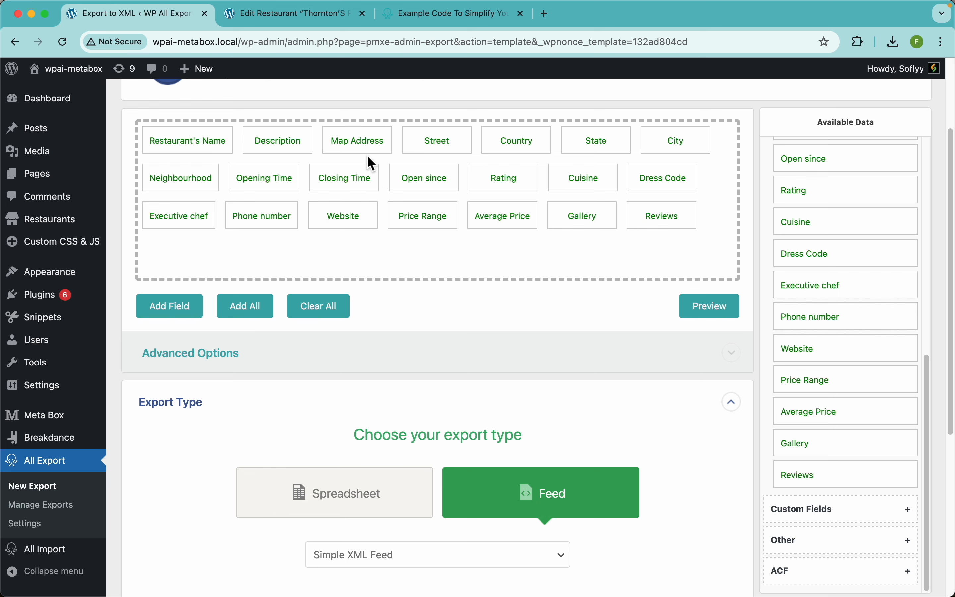
{"action": "left_click_drag", "start_coordinate": [418, 179], "coordinate": [340, 134]}
{"action": "left_click_drag", "start_coordinate": [459, 183], "coordinate": [412, 149]}
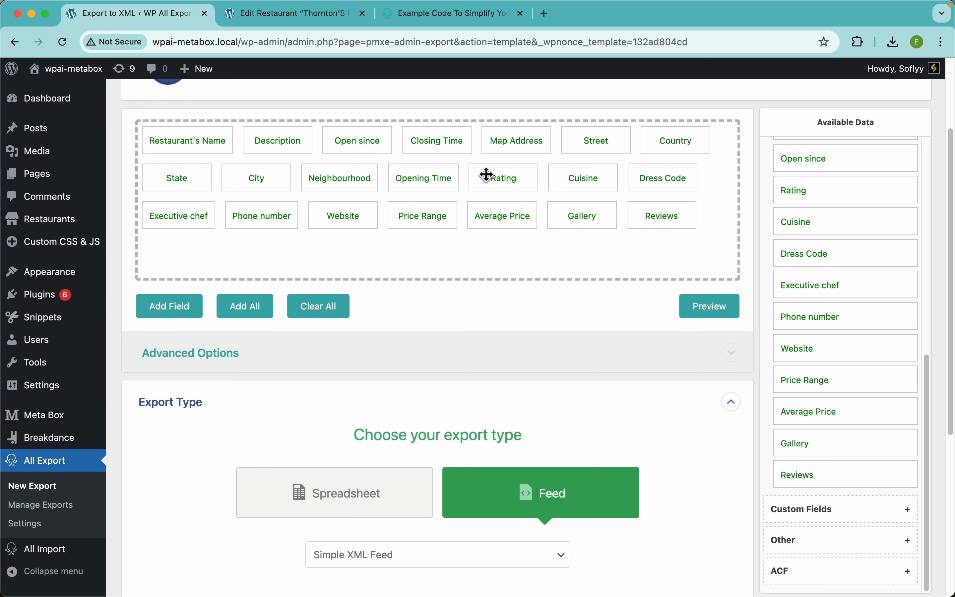
{"action": "left_click_drag", "start_coordinate": [509, 185], "coordinate": [360, 150]}
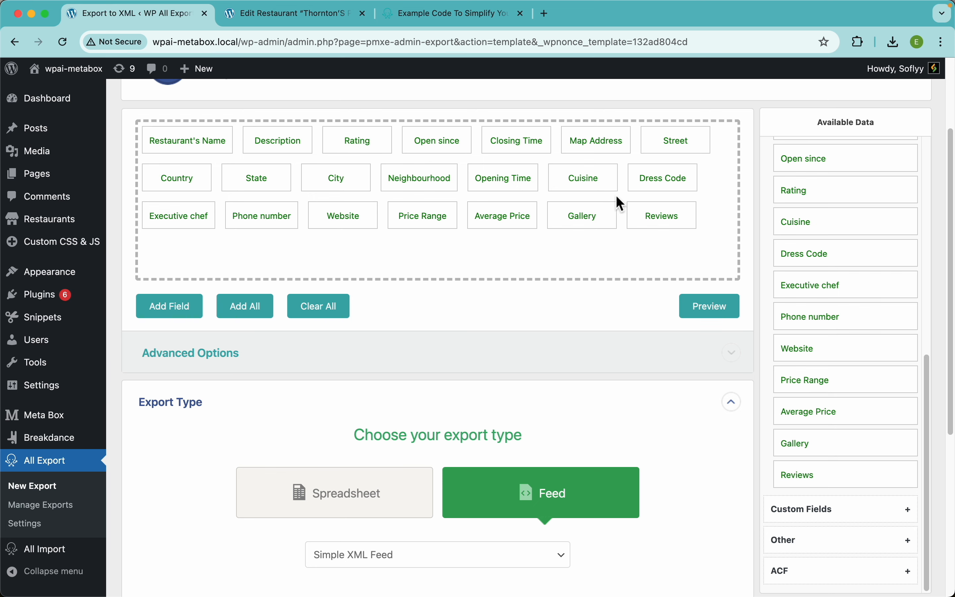
{"action": "left_click_drag", "start_coordinate": [426, 217], "coordinate": [413, 148]}
{"action": "left_click_drag", "start_coordinate": [480, 217], "coordinate": [474, 146]}
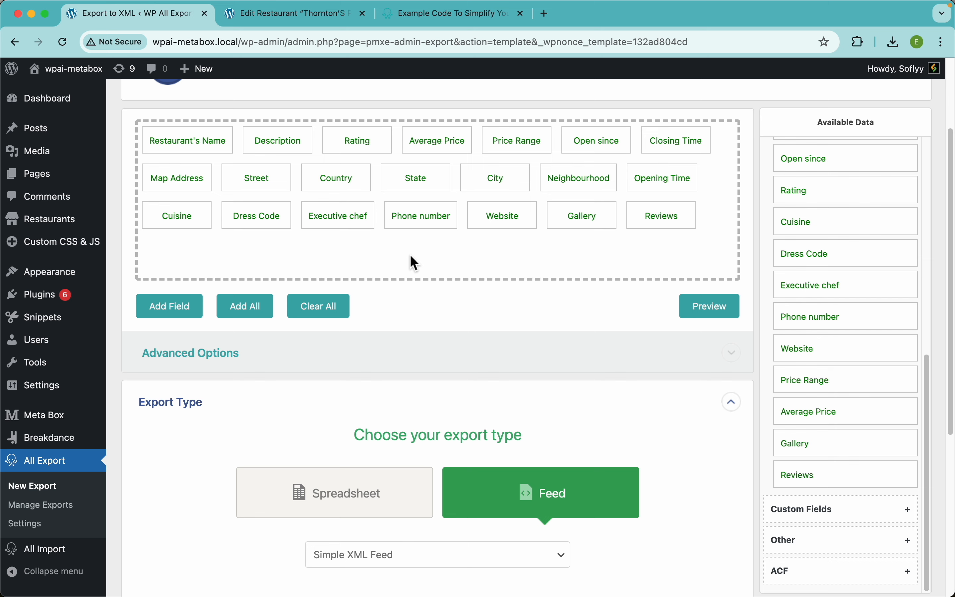
- Continue from the export template to the export settings, keeping the Simple XML Feed type
{"action": "scroll", "coordinate": [474, 340], "scroll_direction": "down", "scroll_amount": 3}
{"action": "scroll", "coordinate": [474, 340], "scroll_direction": "down", "scroll_amount": 5}
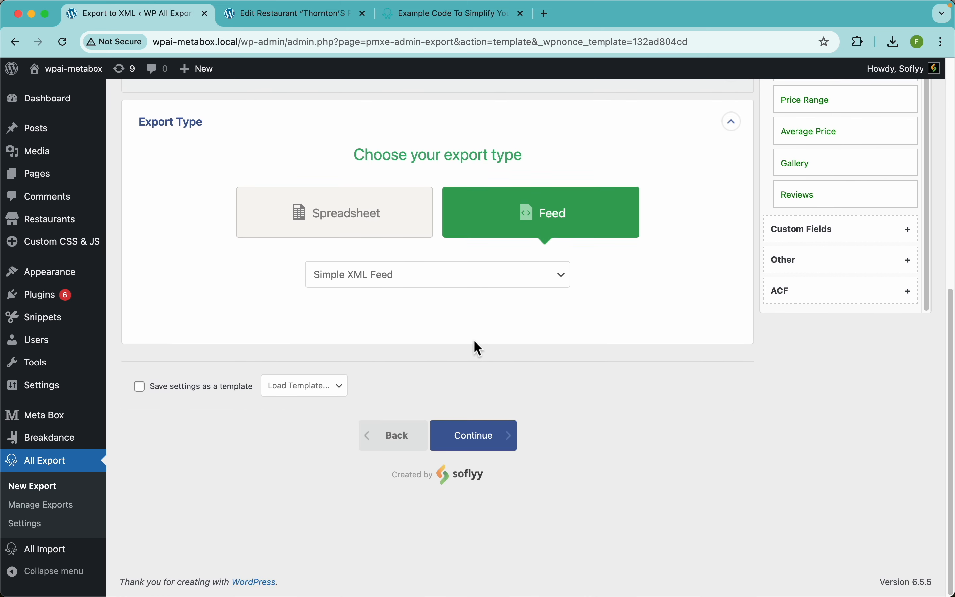
{"action": "left_click", "coordinate": [511, 449]}
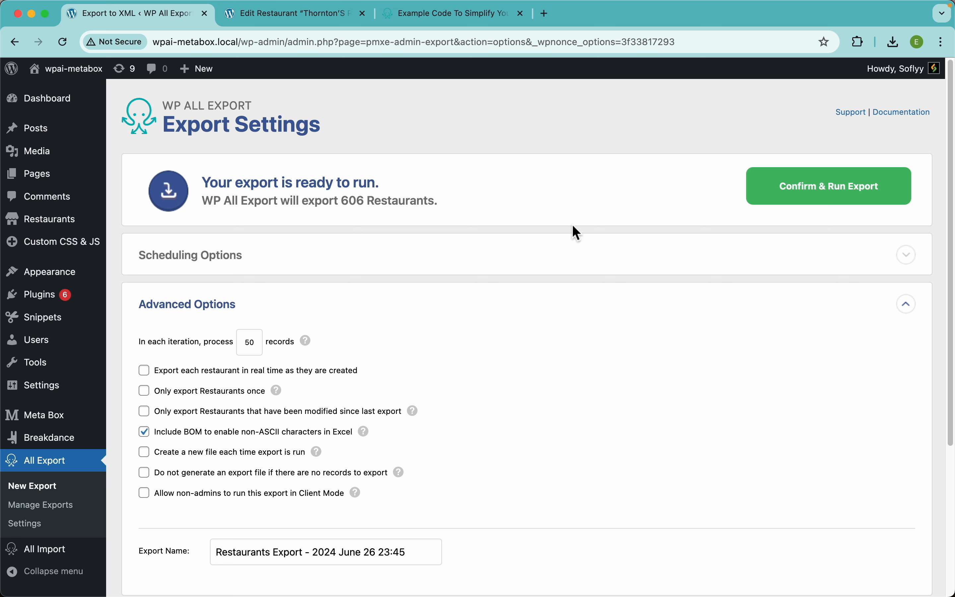
- Enable Automatic Scheduling for the export, running every week on Monday through Friday
{"action": "left_click", "coordinate": [328, 267]}
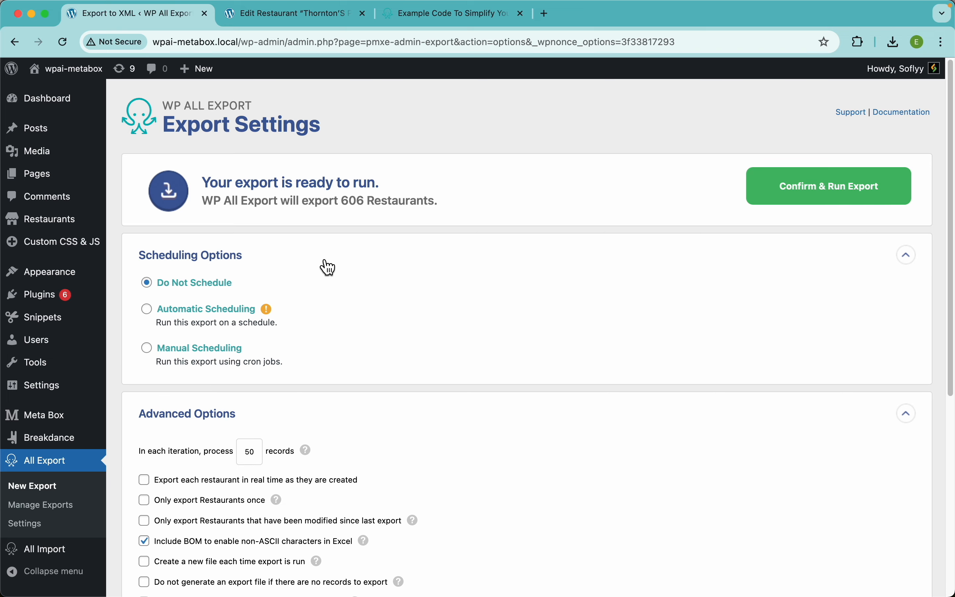
{"action": "left_click", "coordinate": [227, 310]}
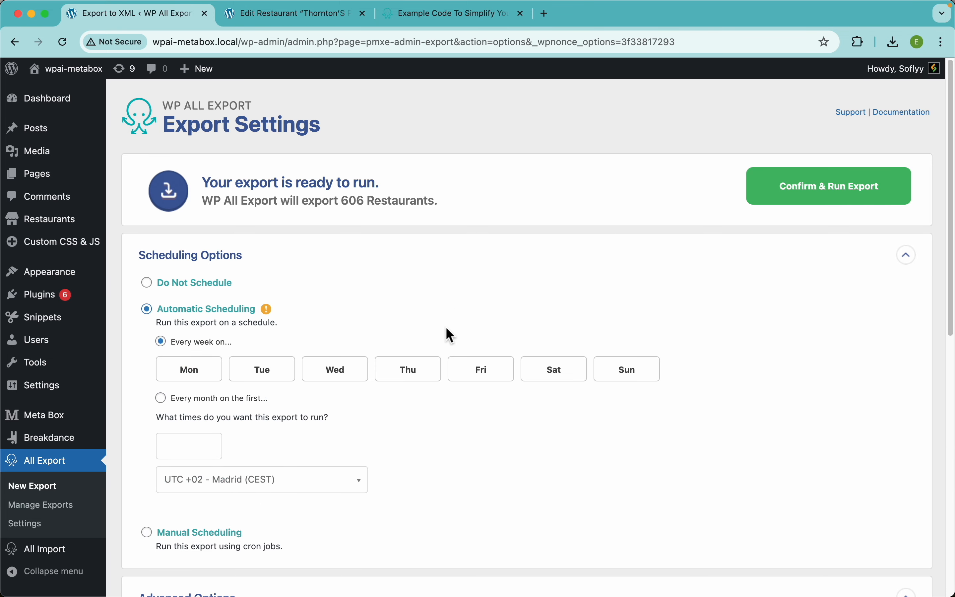
{"action": "left_click", "coordinate": [211, 373]}
{"action": "left_click", "coordinate": [265, 377]}
{"action": "left_click", "coordinate": [333, 378]}
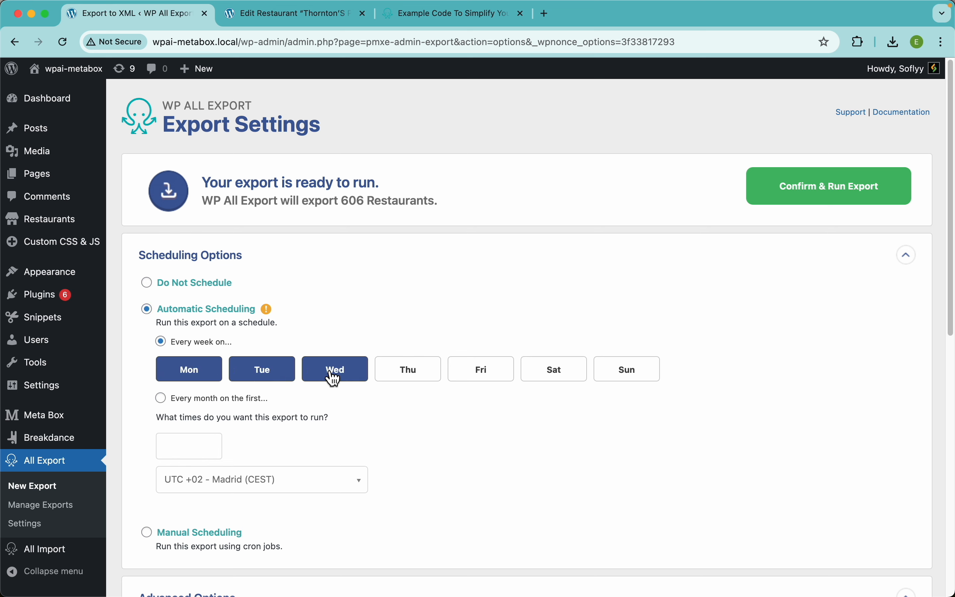
{"action": "left_click", "coordinate": [407, 377]}
{"action": "left_click", "coordinate": [497, 381]}
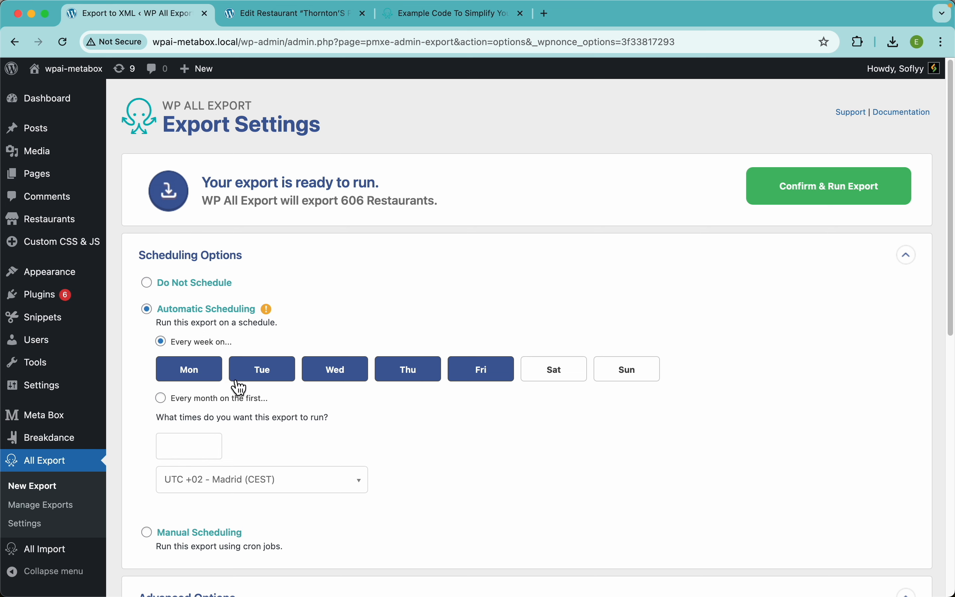
- Set the scheduled export run times to 12:30am, 2:00am and 7:30am
{"action": "left_click", "coordinate": [183, 447]}
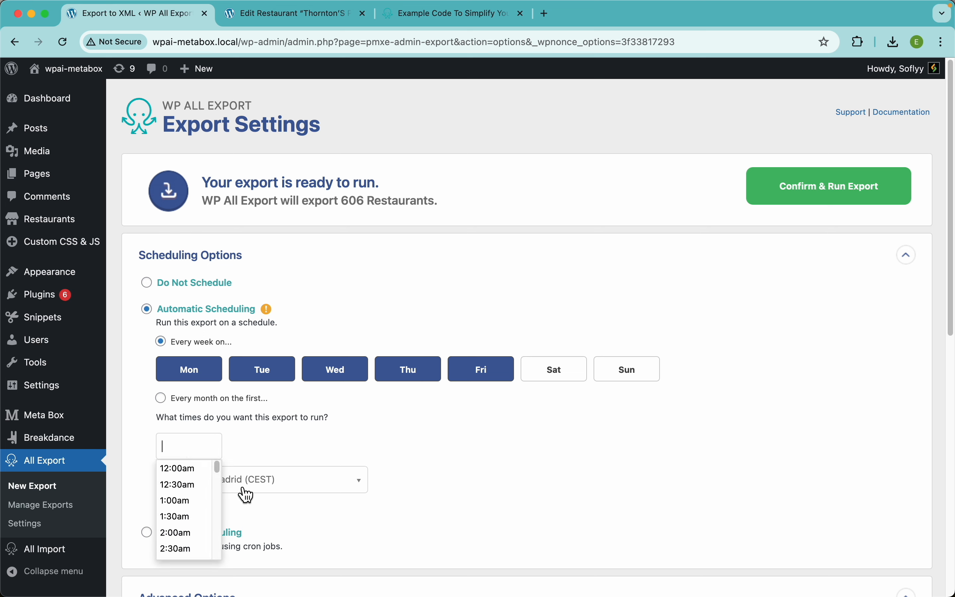
{"action": "left_click", "coordinate": [189, 485]}
{"action": "scroll", "coordinate": [286, 393], "scroll_direction": "down", "scroll_amount": 4}
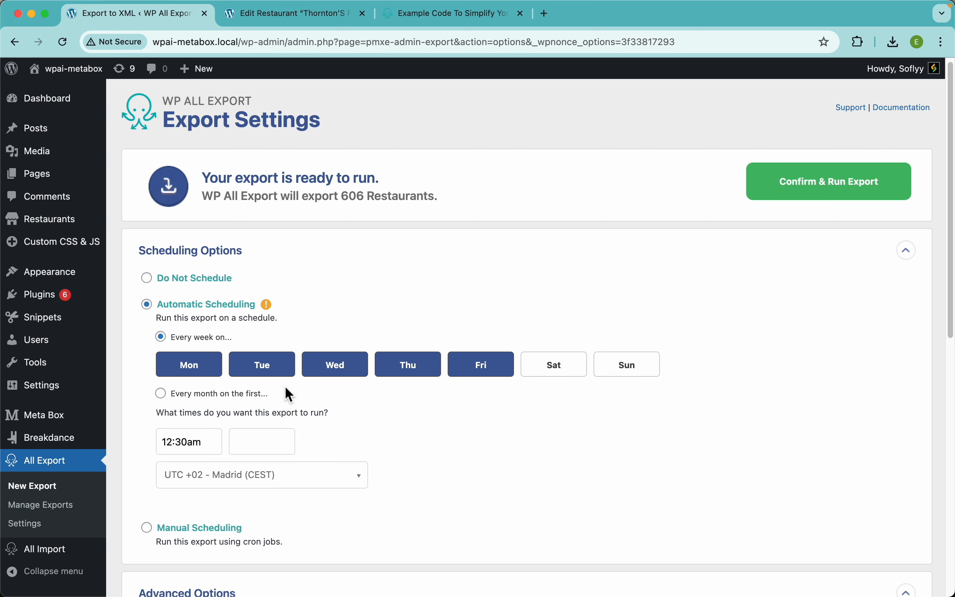
{"action": "left_click", "coordinate": [251, 292]}
{"action": "left_click", "coordinate": [250, 380]}
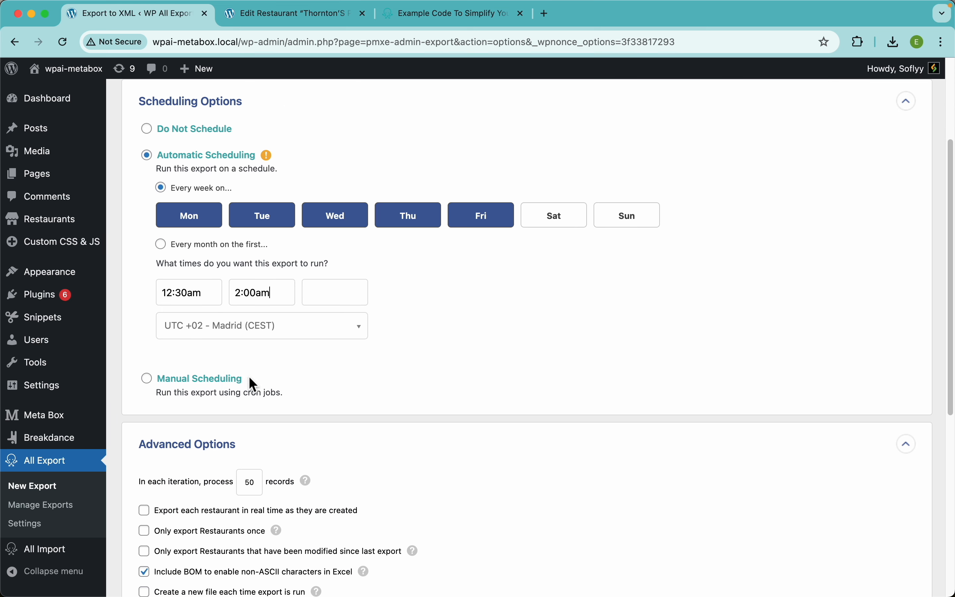
{"action": "left_click", "coordinate": [339, 289]}
{"action": "scroll", "coordinate": [340, 355], "scroll_direction": "down", "scroll_amount": 5}
{"action": "left_click", "coordinate": [336, 370]}
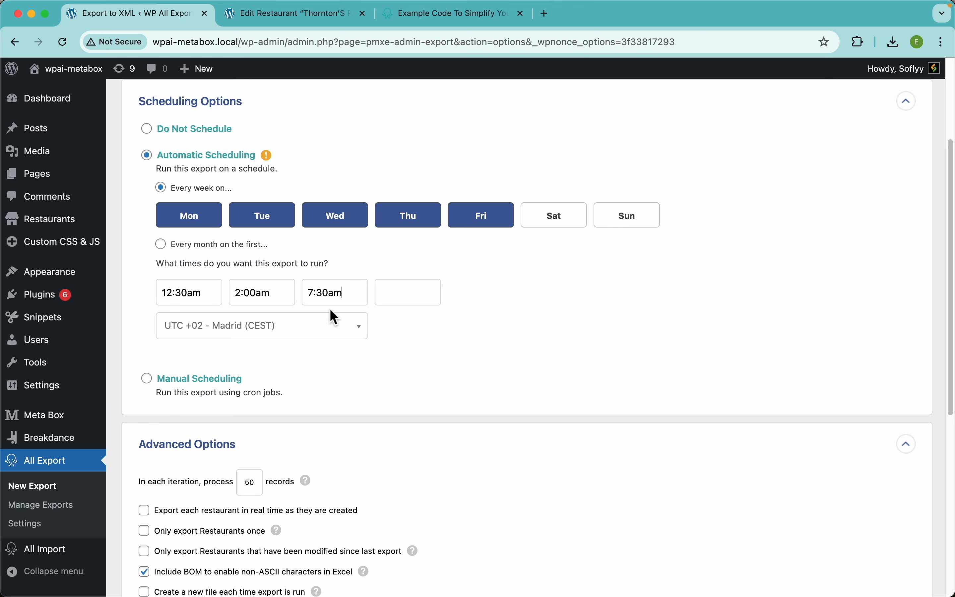
- Switch the export to Manual Scheduling and display its cron job URLs
{"action": "scroll", "coordinate": [377, 206], "scroll_direction": "up", "scroll_amount": 2}
{"action": "scroll", "coordinate": [377, 206], "scroll_direction": "up", "scroll_amount": 2}
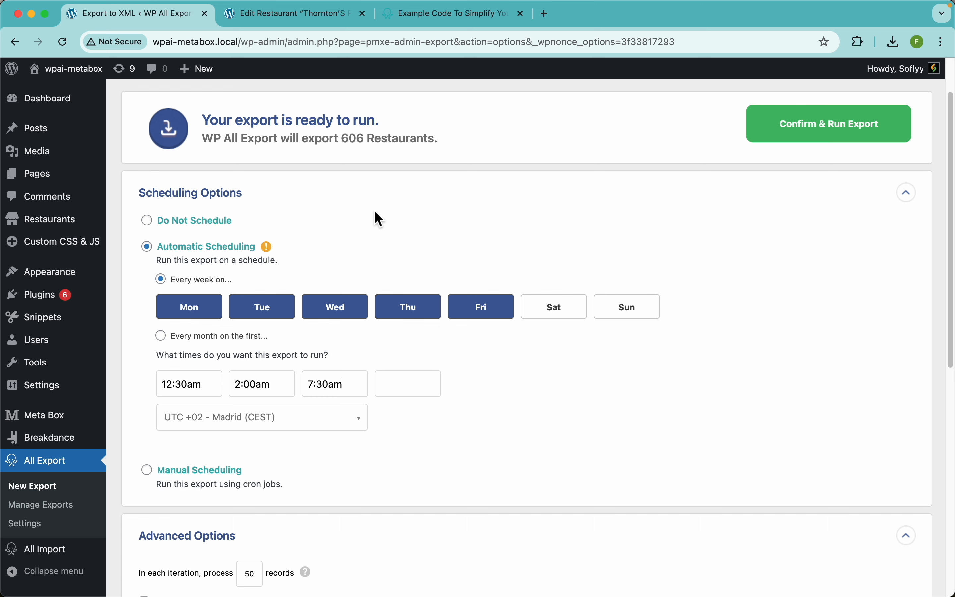
{"action": "left_click", "coordinate": [187, 468]}
{"action": "scroll", "coordinate": [292, 315], "scroll_direction": "down", "scroll_amount": 2}
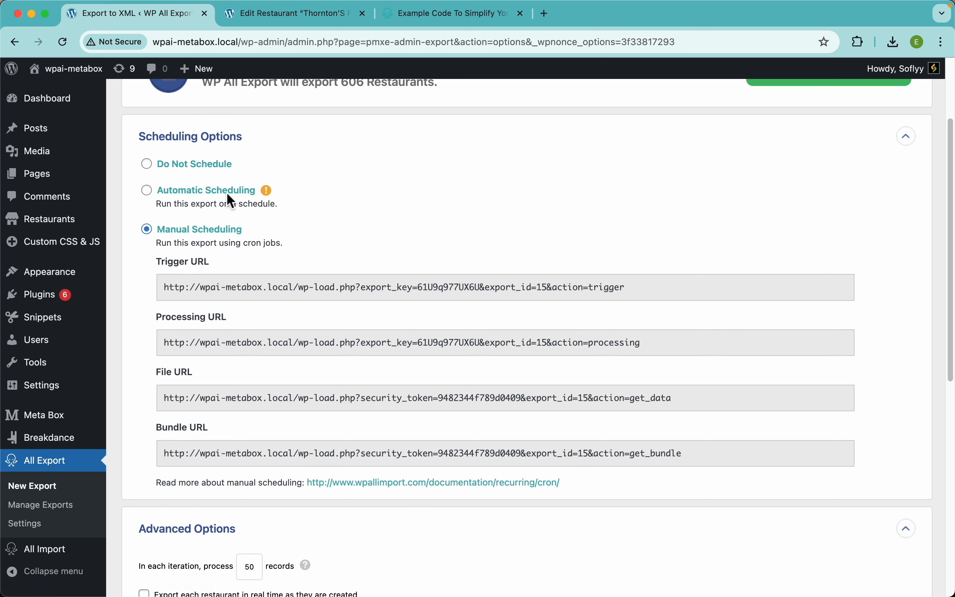
- Set the export to Do Not Schedule and collapse the scheduling options
{"action": "left_click", "coordinate": [208, 168]}
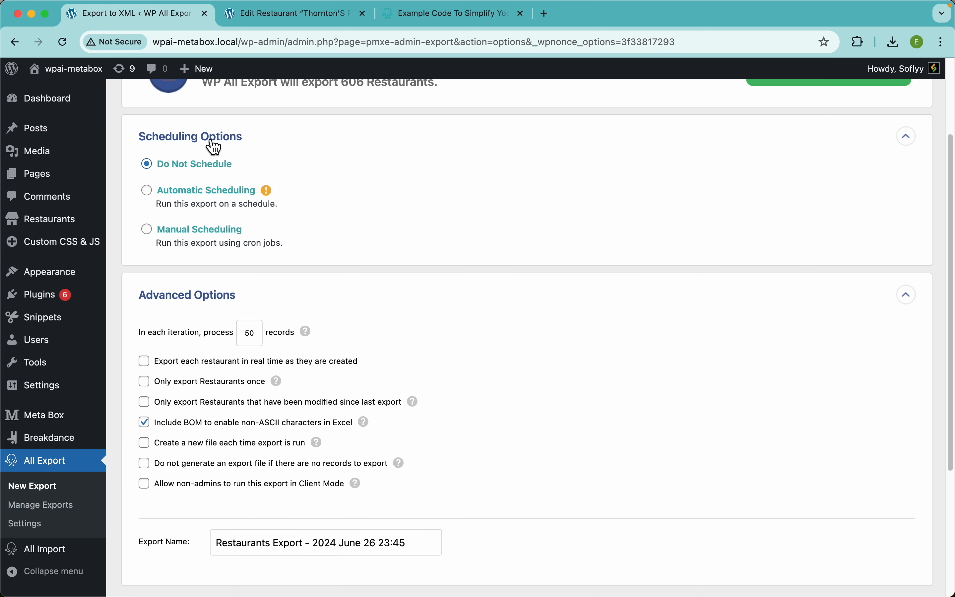
{"action": "left_click", "coordinate": [205, 150]}
{"action": "scroll", "coordinate": [343, 201], "scroll_direction": "down", "scroll_amount": 2}
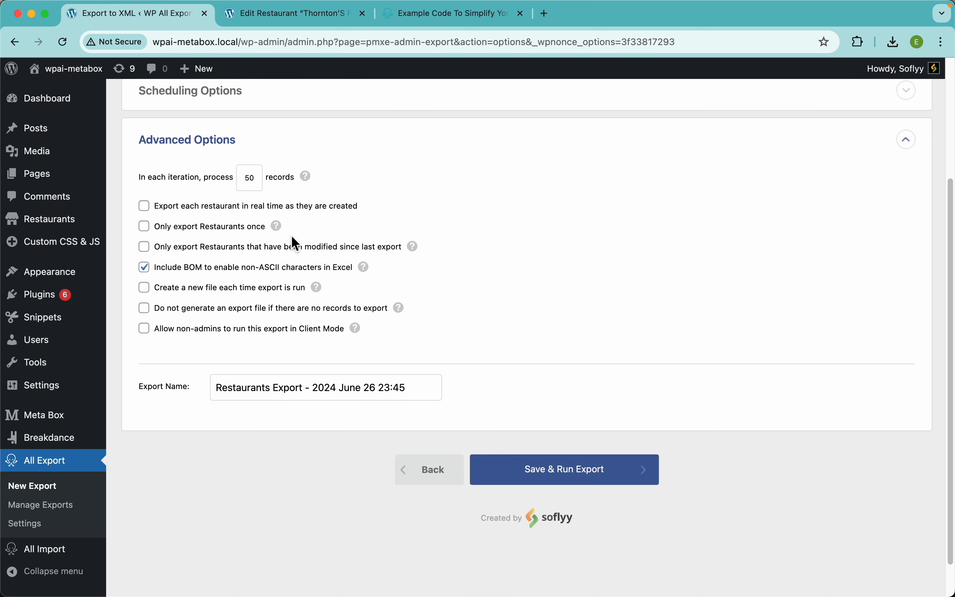
- Review the option to export each restaurant in real time, and confirm and run the export
{"action": "left_click_drag", "start_coordinate": [369, 207], "coordinate": [156, 206]}
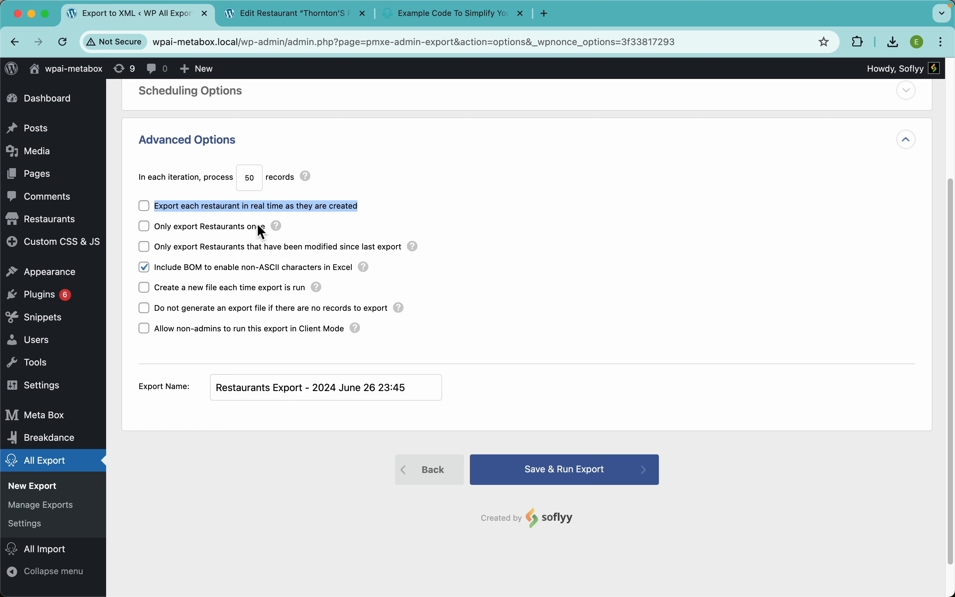
{"action": "left_click", "coordinate": [333, 230]}
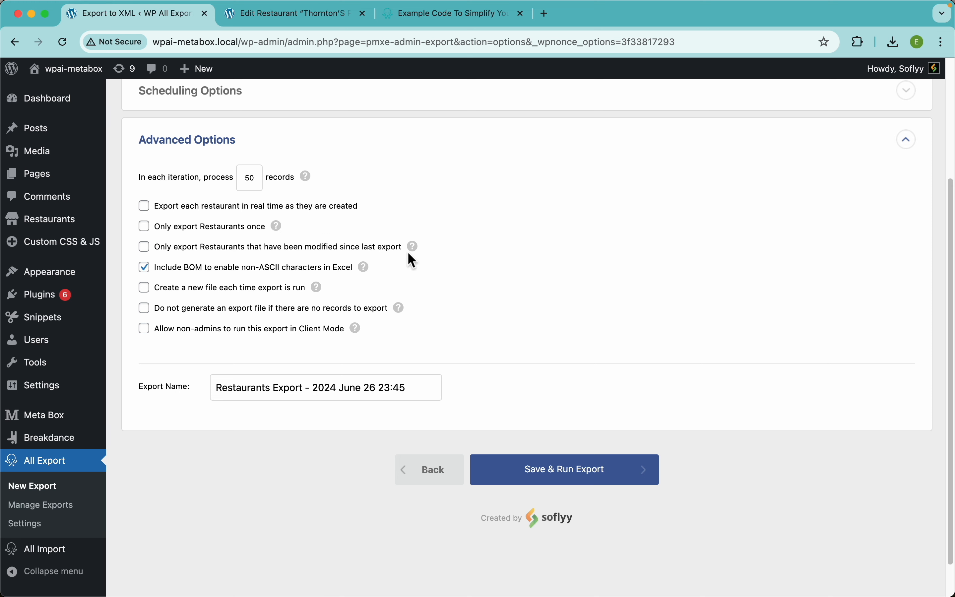
{"action": "scroll", "coordinate": [585, 267], "scroll_direction": "up", "scroll_amount": 5}
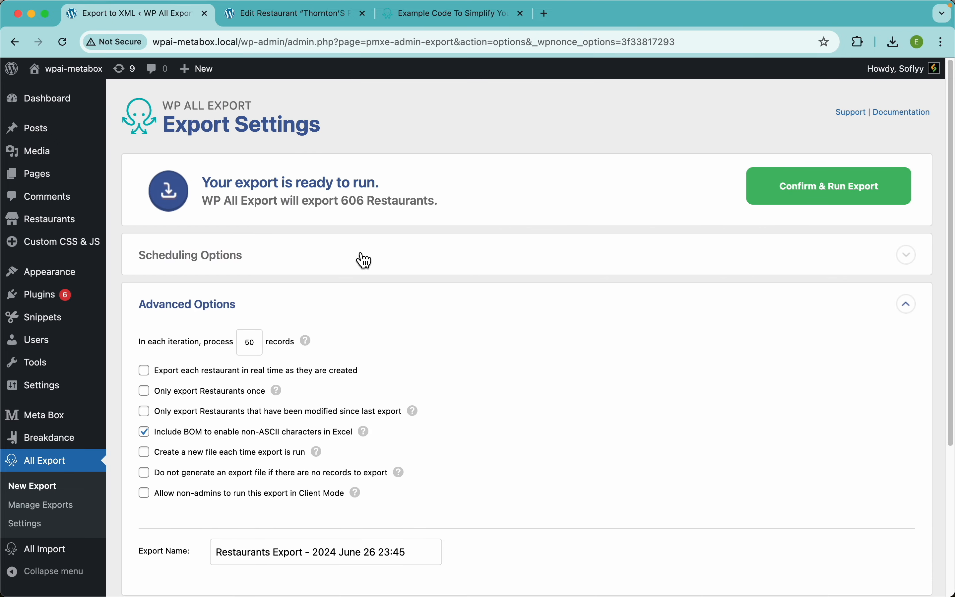
{"action": "left_click", "coordinate": [820, 201]}
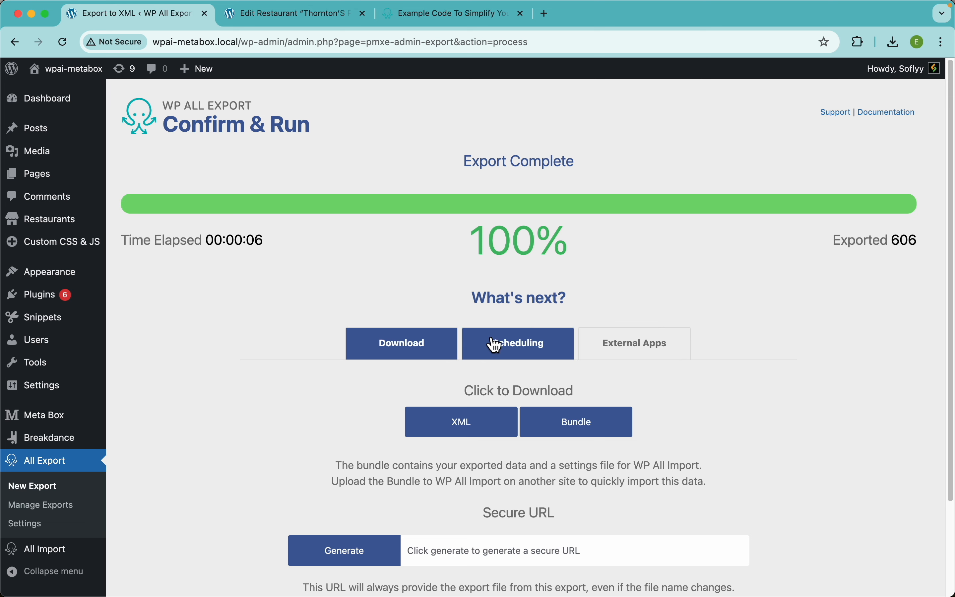
- Generate the secure URL for the completed export and open that URL, including its security key, in a new browser tab
{"action": "scroll", "coordinate": [369, 364], "scroll_direction": "down", "scroll_amount": 3}
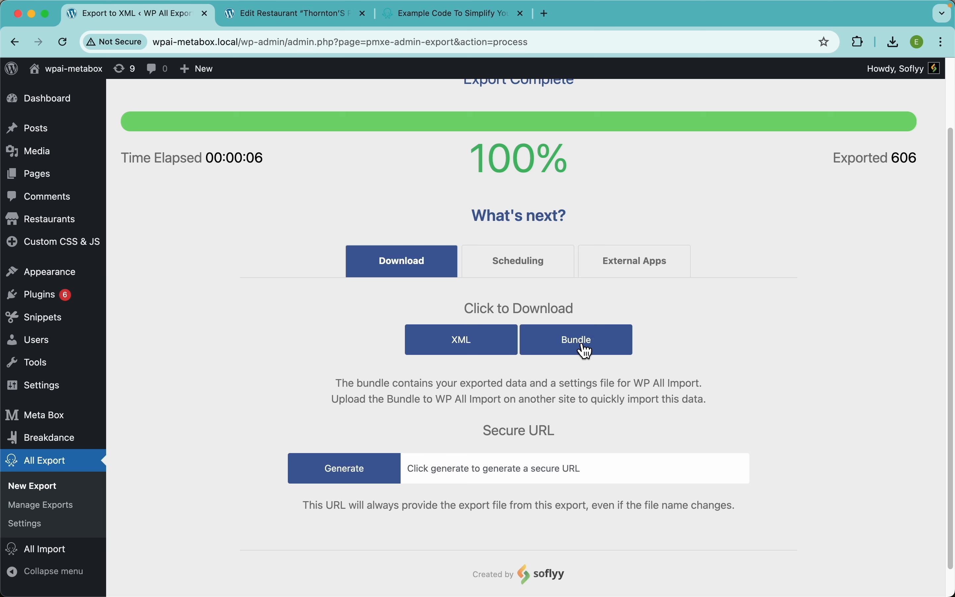
{"action": "left_click", "coordinate": [353, 472]}
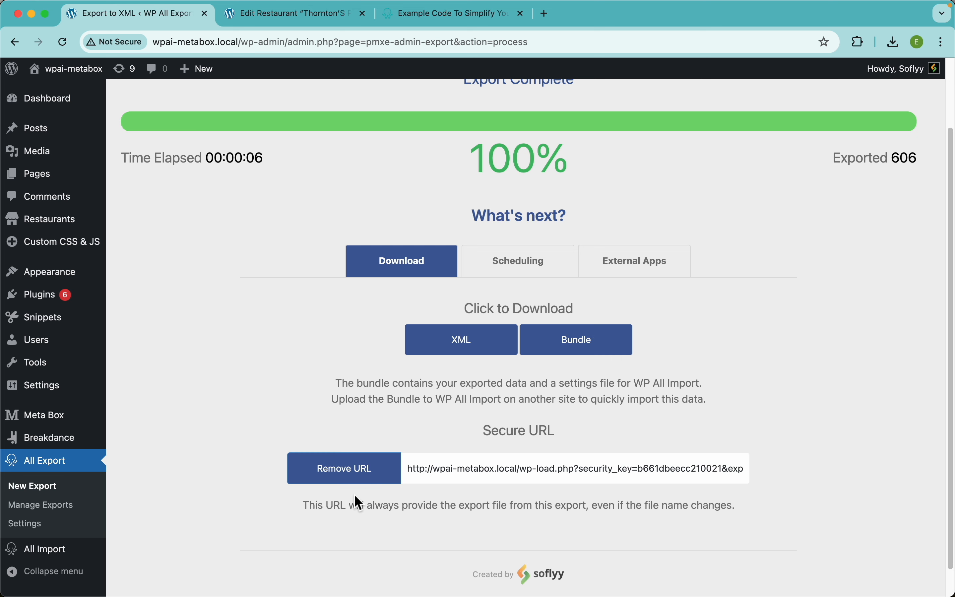
{"action": "left_click", "coordinate": [498, 468]}
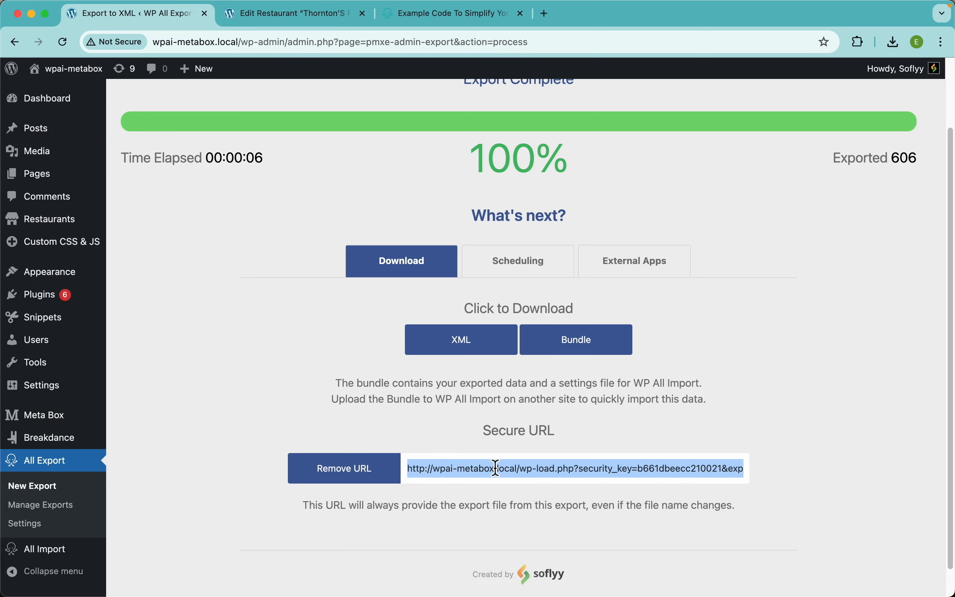
{"action": "key", "text": "super+c"}
{"action": "key", "text": "super+t"}
{"action": "key", "text": "super+v"}
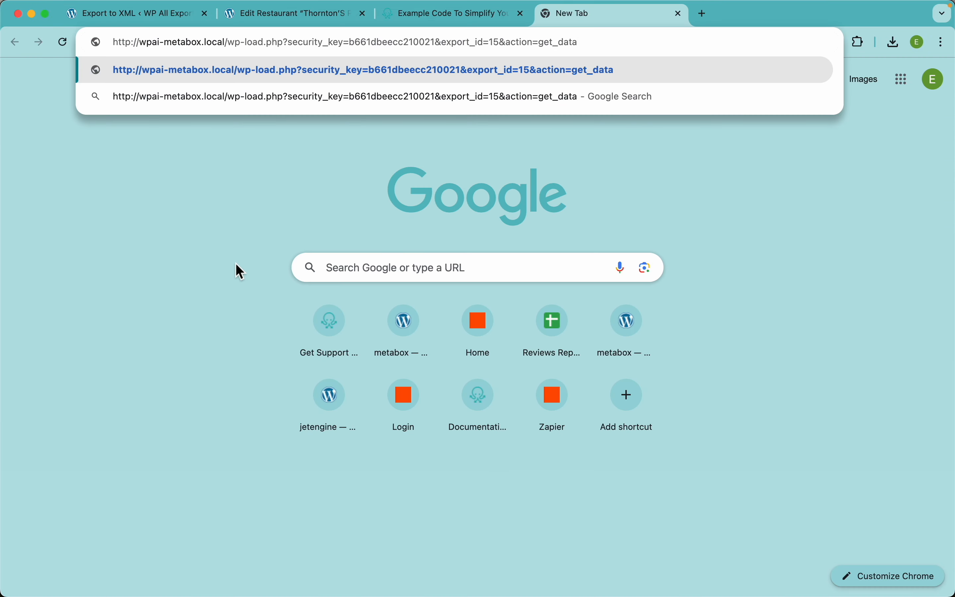
{"action": "key", "text": "Return"}
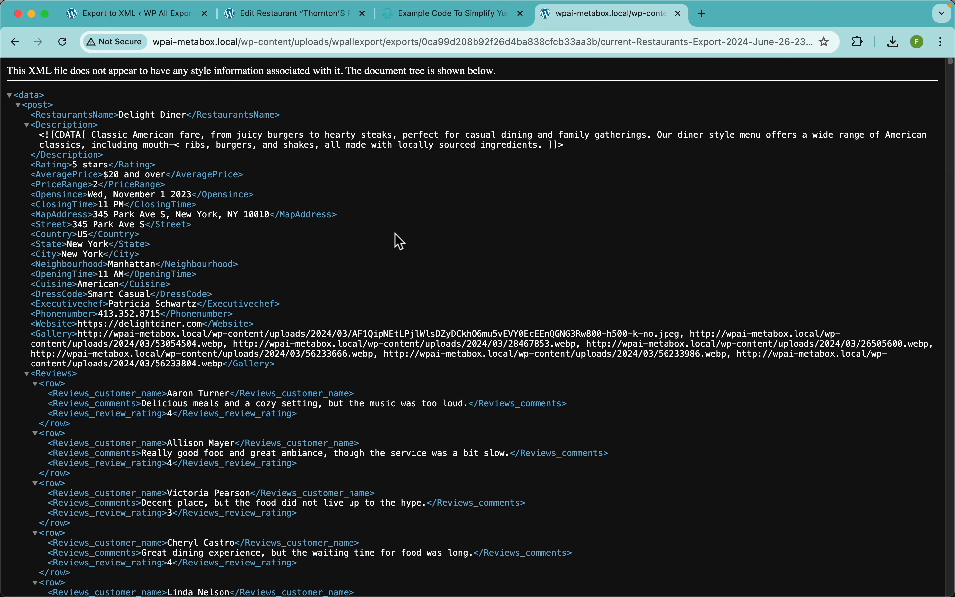
- Examine the restaurant records and nested reviews in the XML feed, and return to the completed export page
{"action": "scroll", "coordinate": [389, 316], "scroll_direction": "down", "scroll_amount": 10}
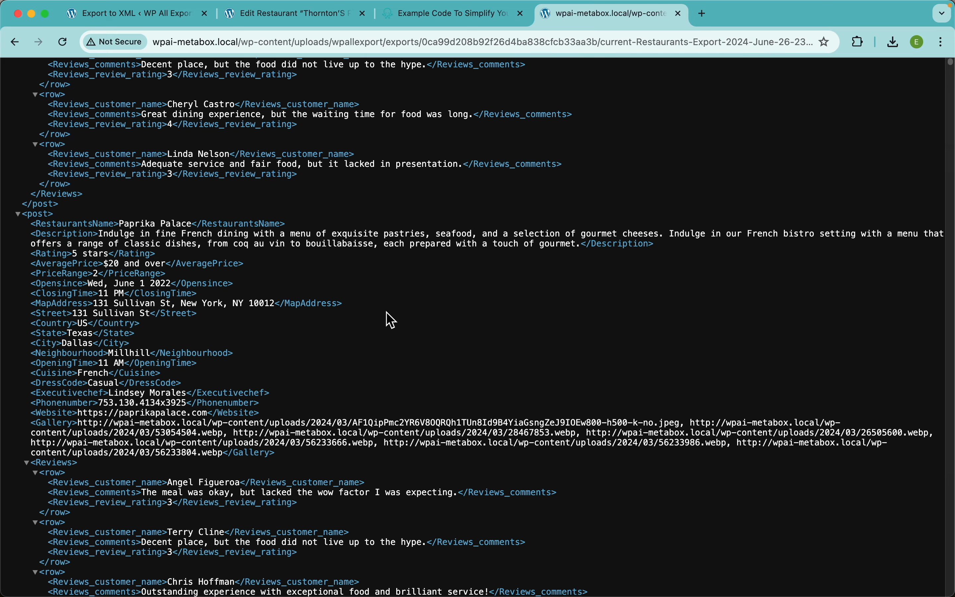
{"action": "scroll", "coordinate": [390, 320], "scroll_direction": "down", "scroll_amount": 8}
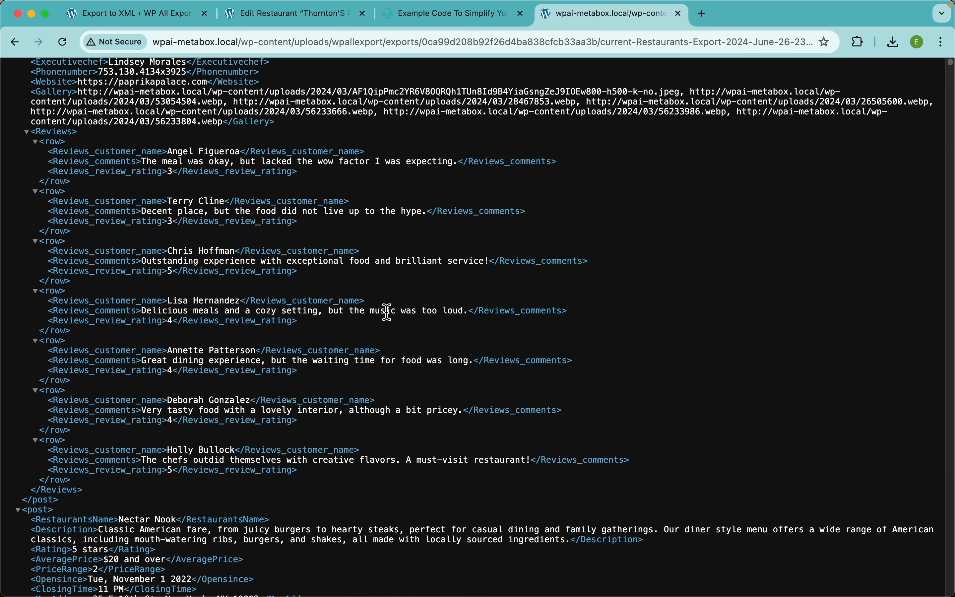
{"action": "scroll", "coordinate": [389, 316], "scroll_direction": "up", "scroll_amount": 20}
{"action": "left_click", "coordinate": [160, 20]}
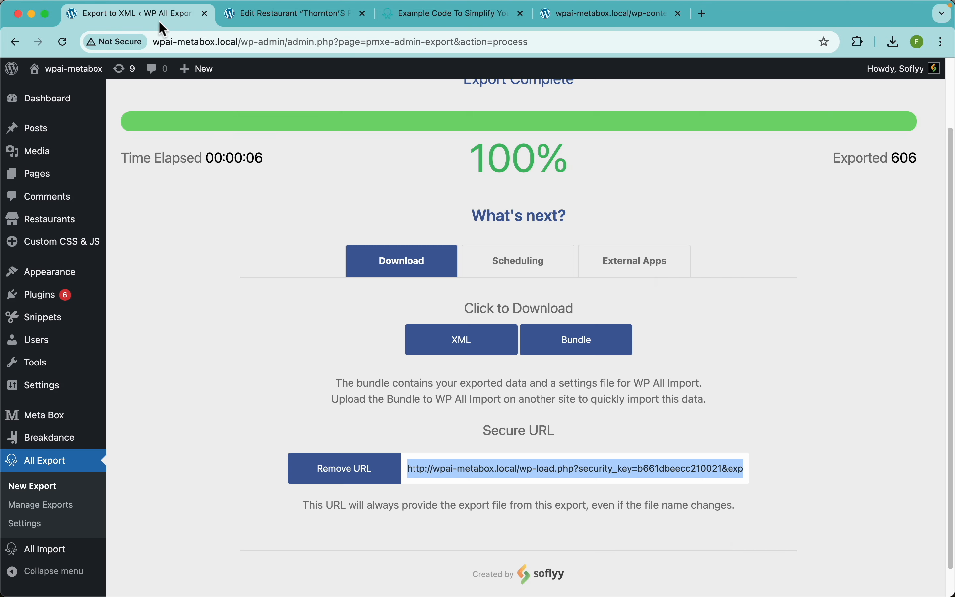
- View the scheduling choices and the external apps information for the completed export
{"action": "left_click", "coordinate": [570, 391]}
{"action": "left_click", "coordinate": [527, 267]}
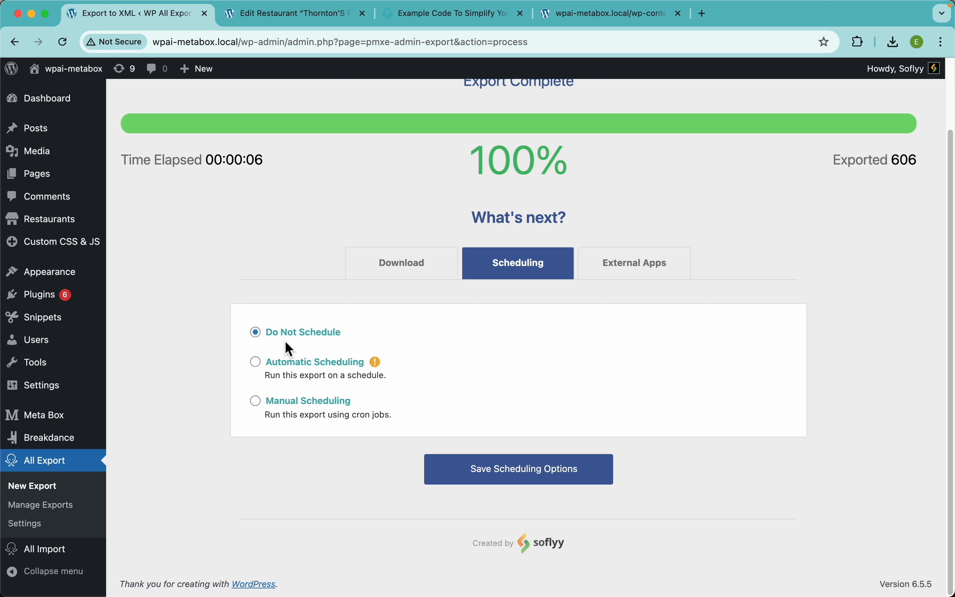
{"action": "left_click", "coordinate": [649, 274]}
{"action": "scroll", "coordinate": [704, 290], "scroll_direction": "down", "scroll_amount": 3}
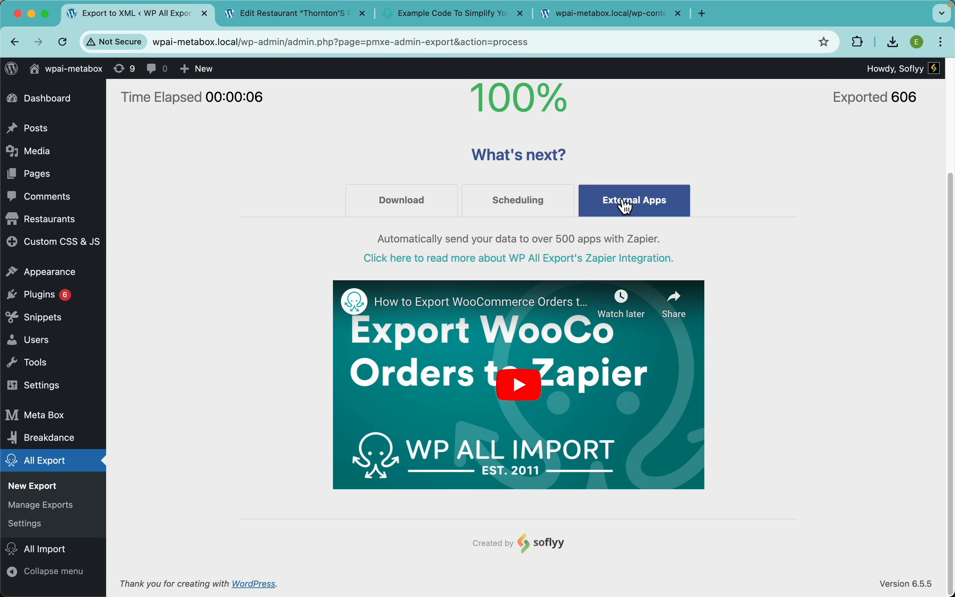
- Open the WP All Export Pro integrations page on Zapier, examine the apps available for pairing, and return to the export page
{"action": "left_click", "coordinate": [496, 271]}
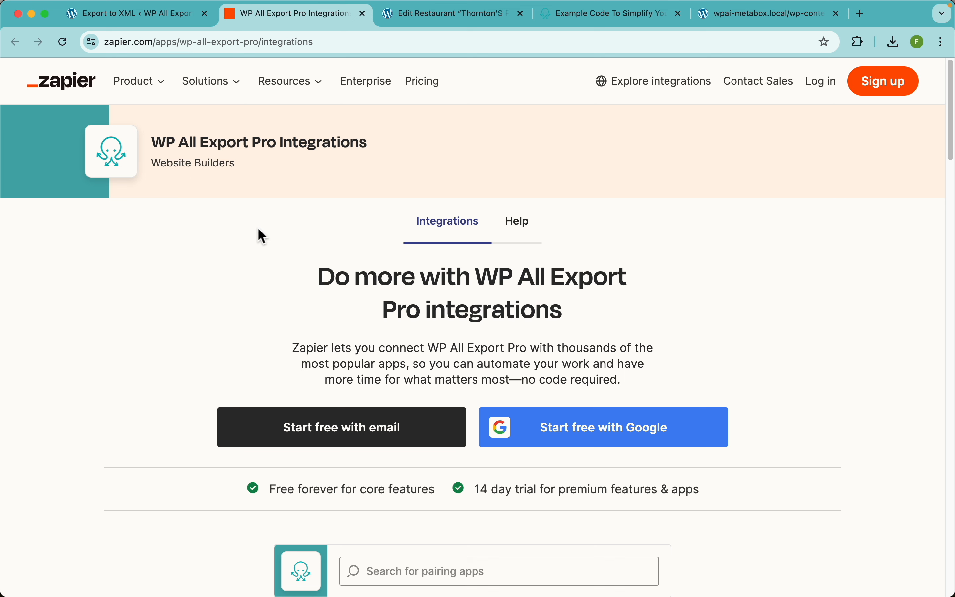
{"action": "scroll", "coordinate": [484, 280], "scroll_direction": "down", "scroll_amount": 8}
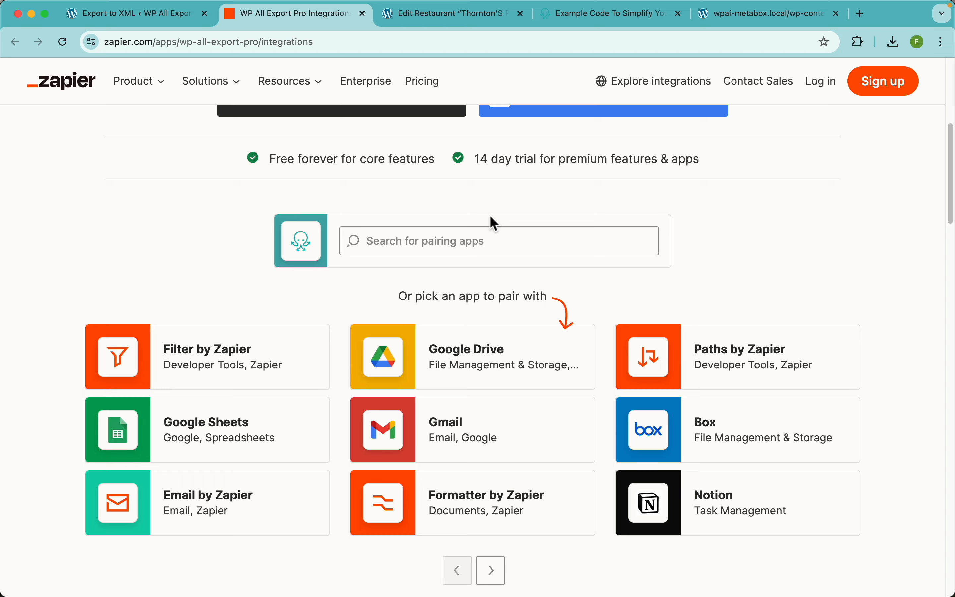
{"action": "scroll", "coordinate": [488, 213], "scroll_direction": "up", "scroll_amount": 8}
{"action": "left_click", "coordinate": [181, 18]}
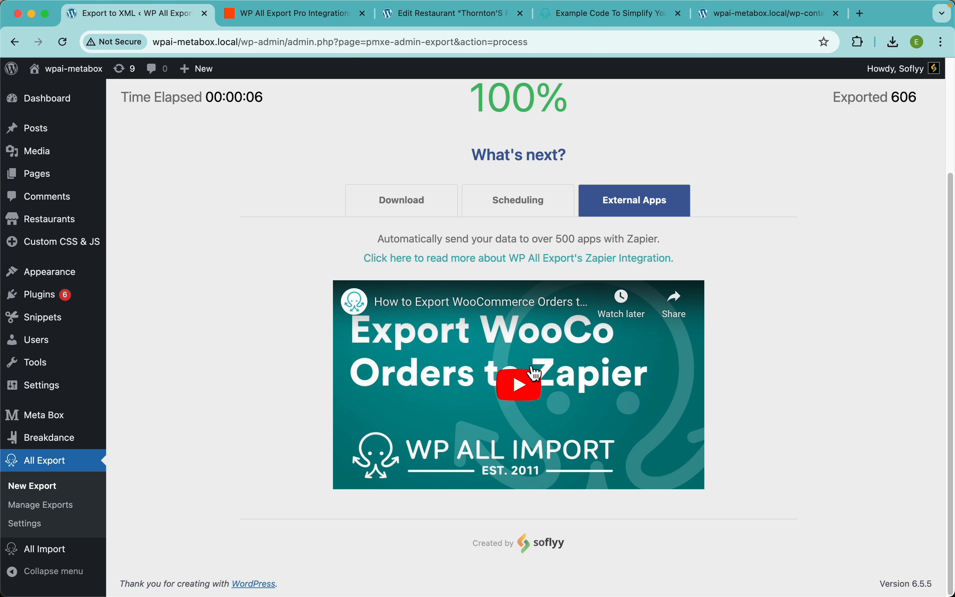
- Download the export as XML, keep Restaurants-Export-2024-June-26-2345.xml despite the browser block, and open it in the code editor
{"action": "left_click", "coordinate": [408, 206]}
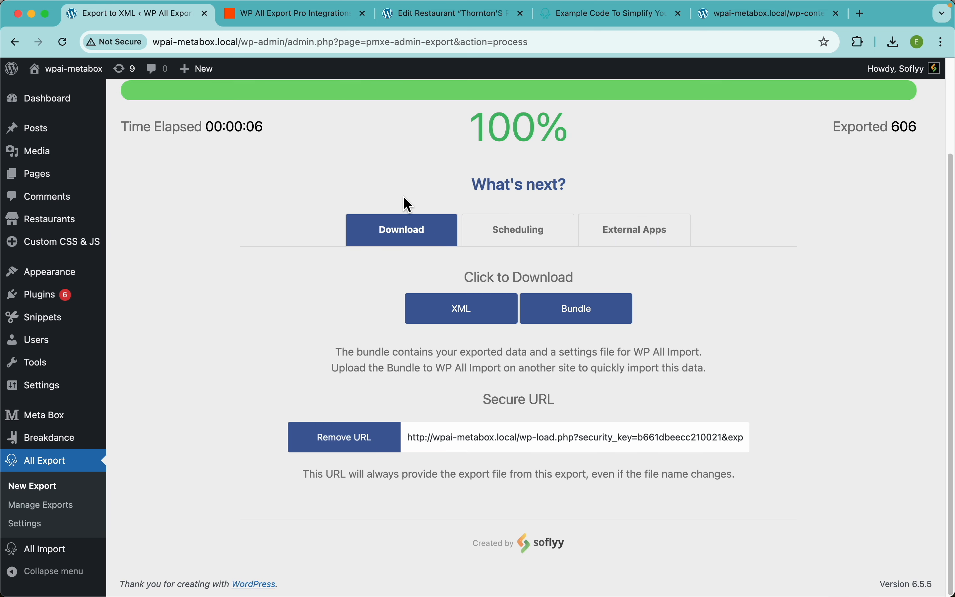
{"action": "left_click", "coordinate": [480, 310]}
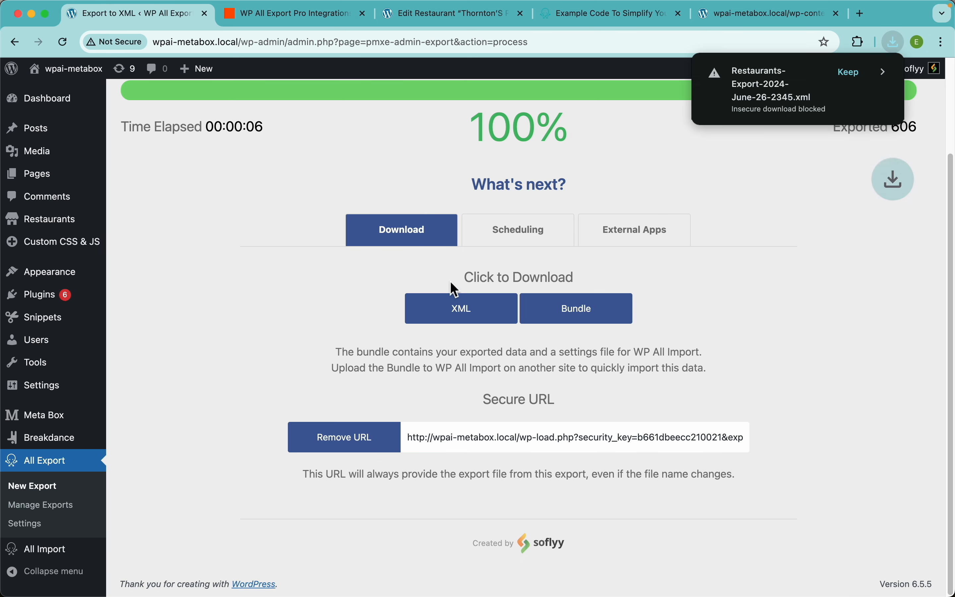
{"action": "left_click", "coordinate": [855, 75]}
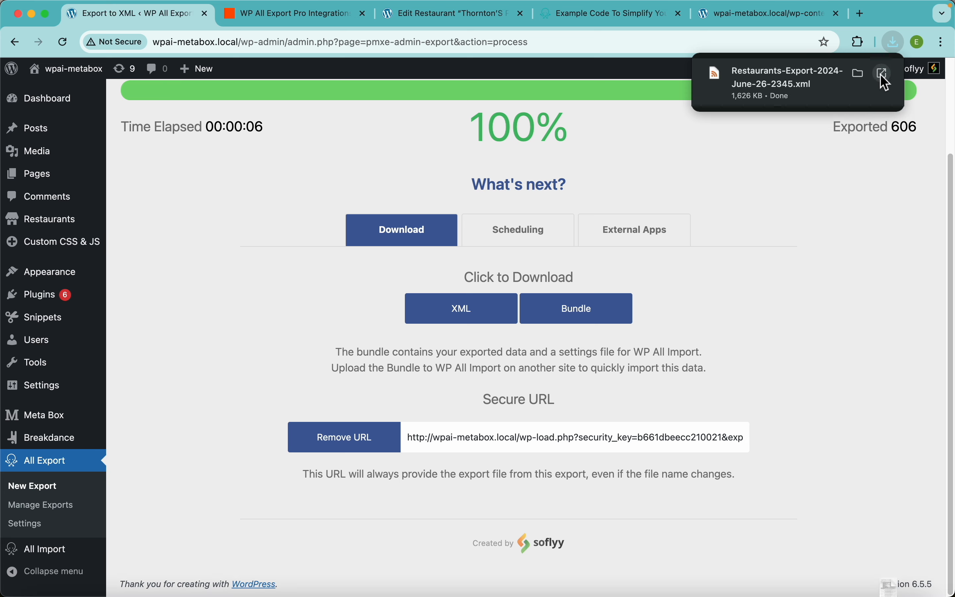
{"action": "left_click", "coordinate": [880, 76]}
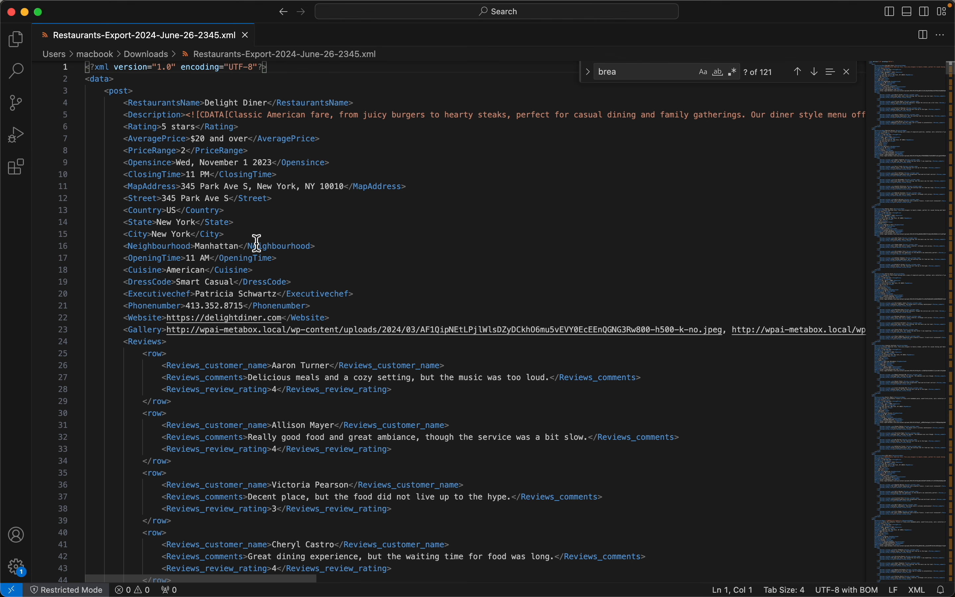
- Examine the restaurant and review entries in the downloaded XML file, and return to the completed export page in the browser
{"action": "scroll", "coordinate": [257, 243], "scroll_direction": "down", "scroll_amount": 10}
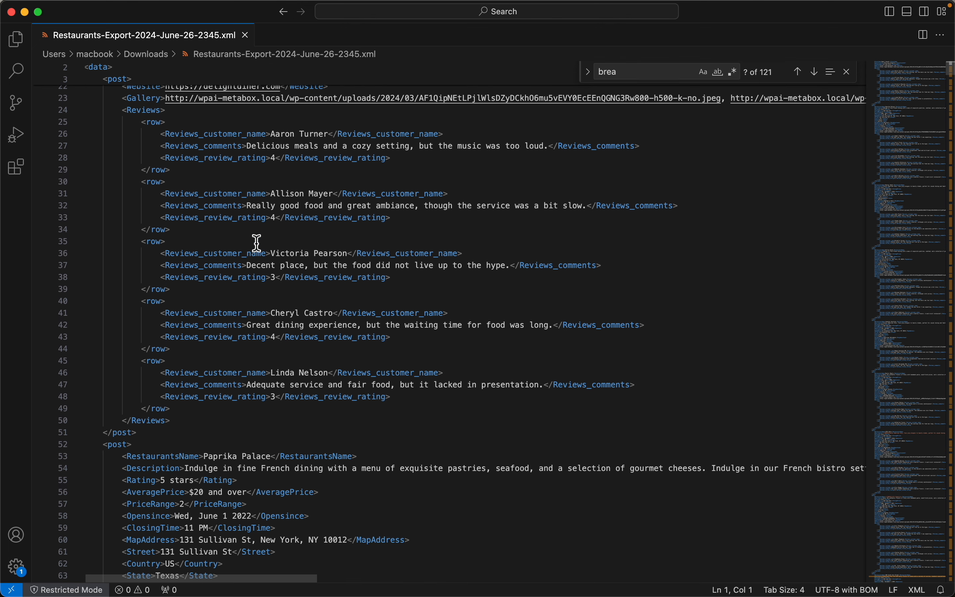
{"action": "scroll", "coordinate": [257, 242], "scroll_direction": "up", "scroll_amount": 10}
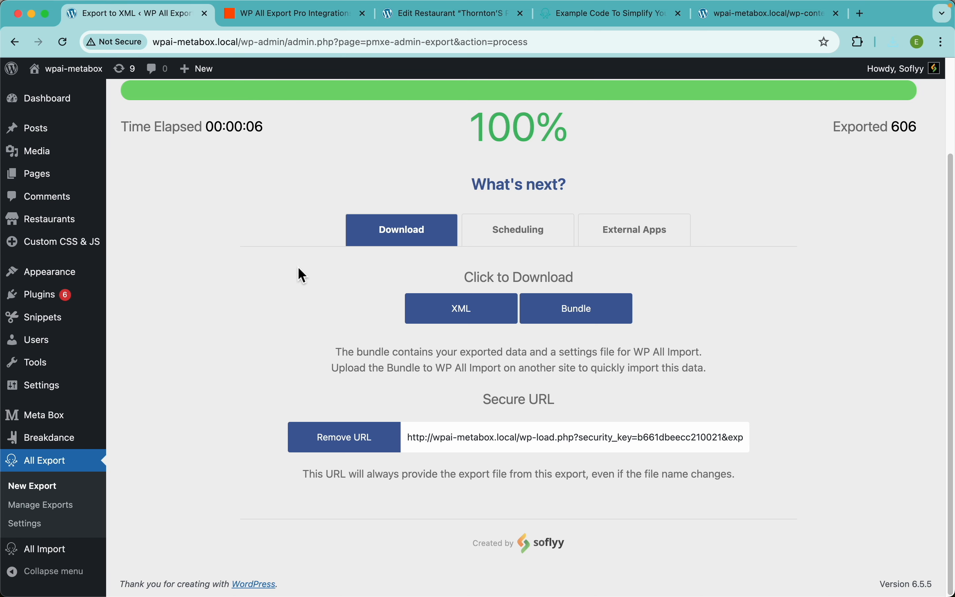
{"action": "scroll", "coordinate": [298, 267], "scroll_direction": "up", "scroll_amount": 3}
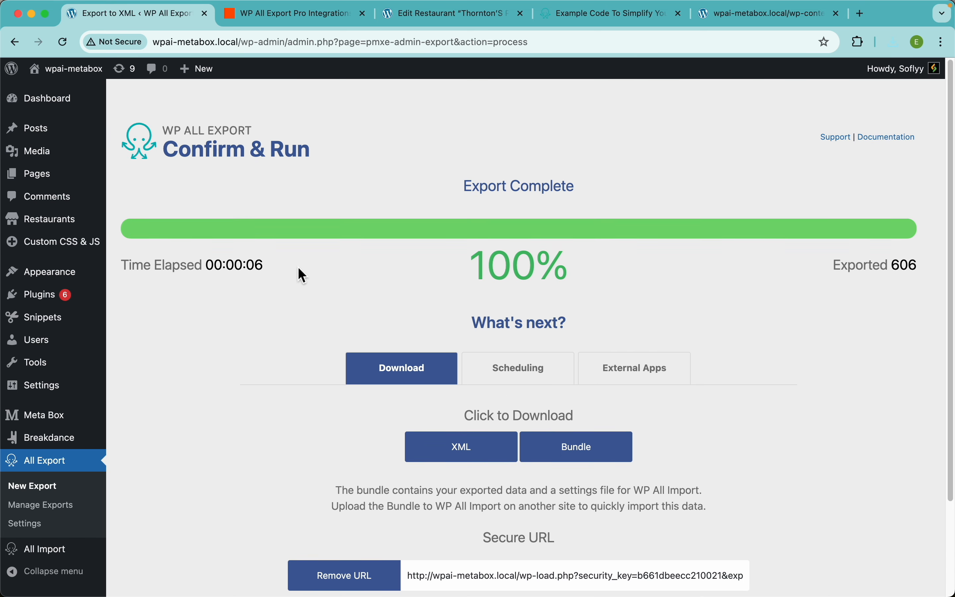